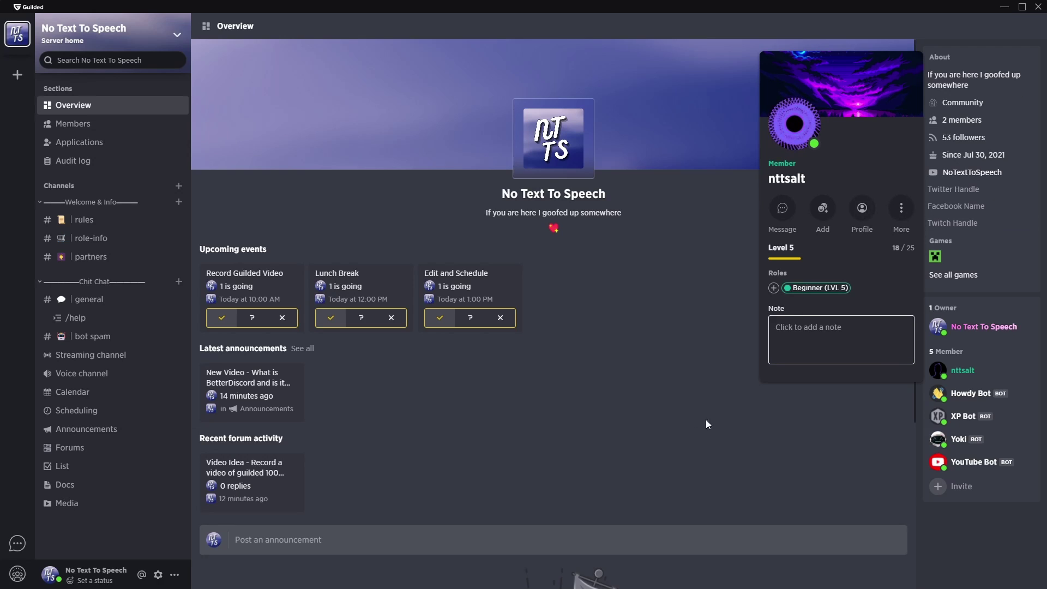
Close the profile card and send a teal verify emoji message in #general
{"action": "left_click", "coordinate": [705, 423]}
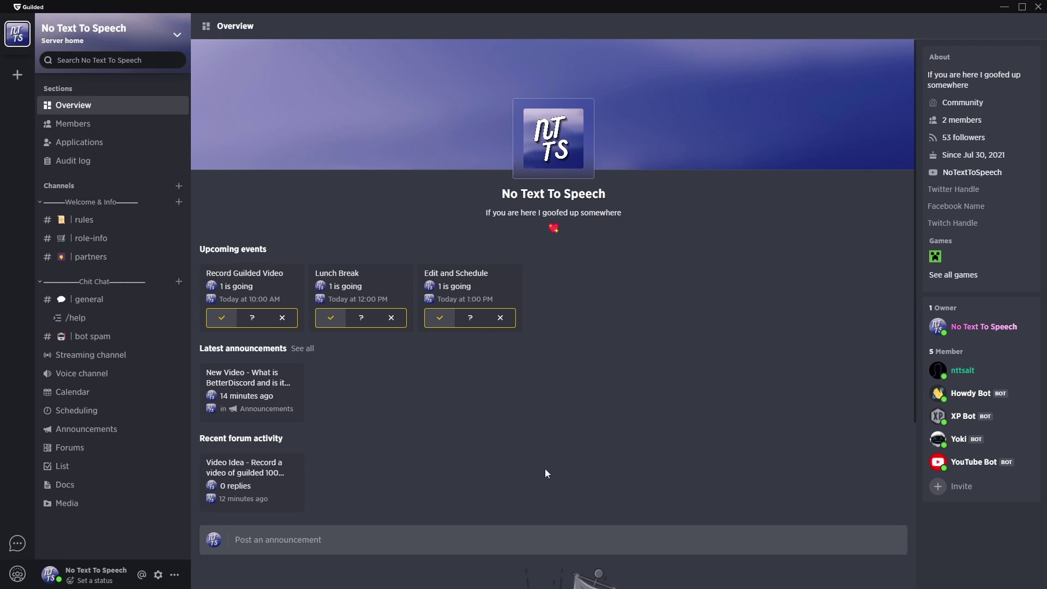
{"action": "left_click", "coordinate": [86, 306]}
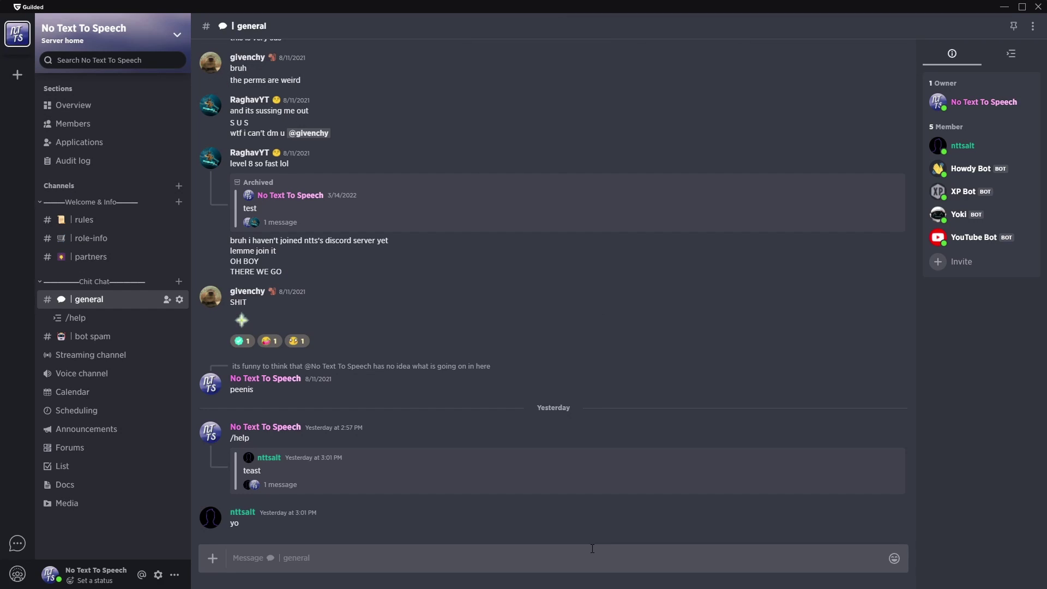
{"action": "left_click", "coordinate": [894, 558]}
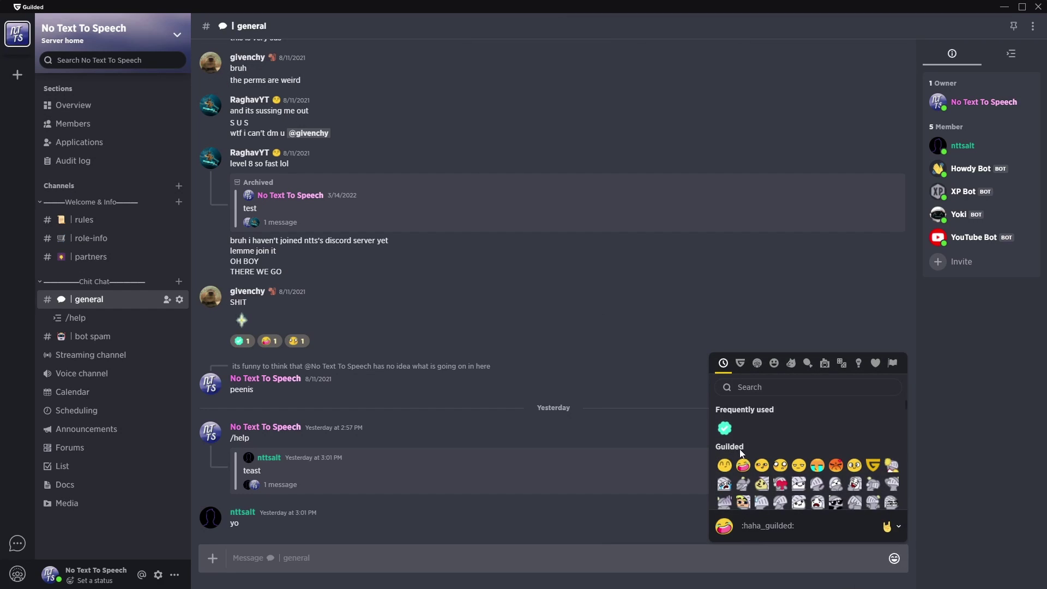
{"action": "left_click", "coordinate": [724, 429]}
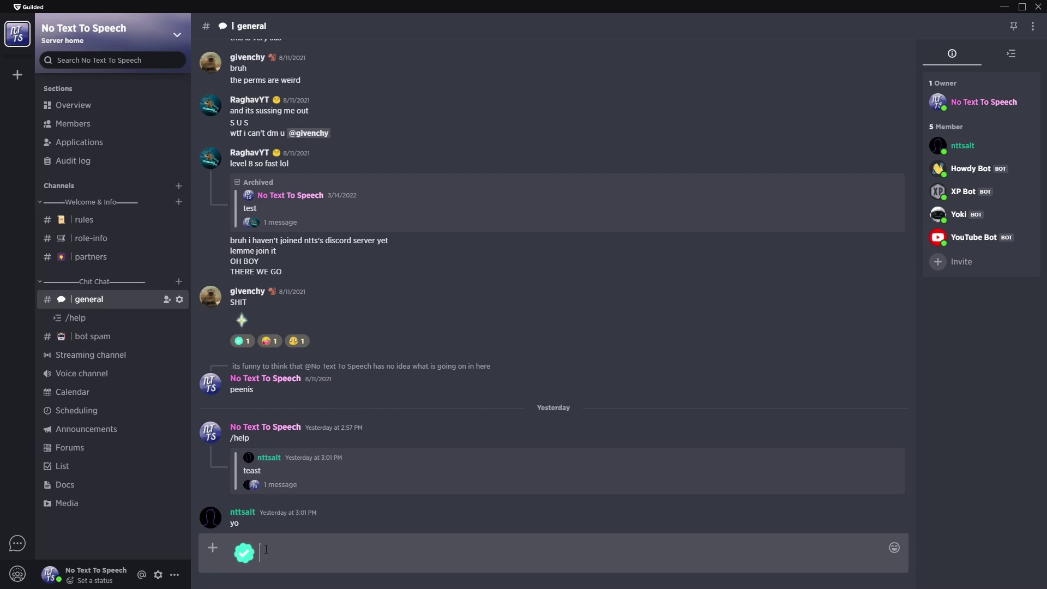
{"action": "key", "text": "Return"}
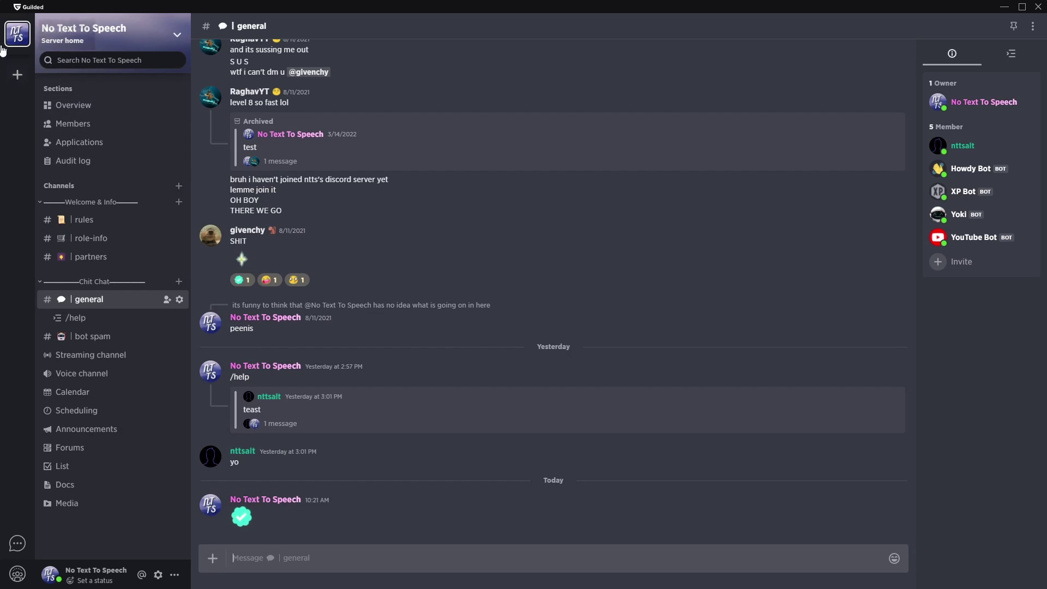
Send the teal verify emote in the #general channel of Other Serverasdasdas
{"action": "left_click", "coordinate": [17, 574]}
{"action": "left_click", "coordinate": [77, 75]}
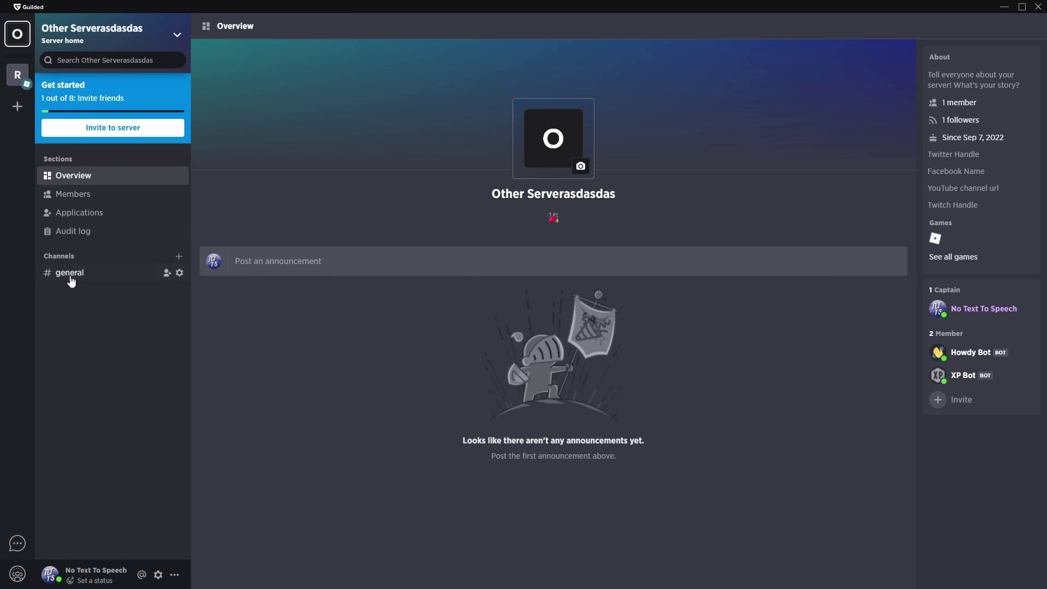
{"action": "left_click", "coordinate": [70, 275]}
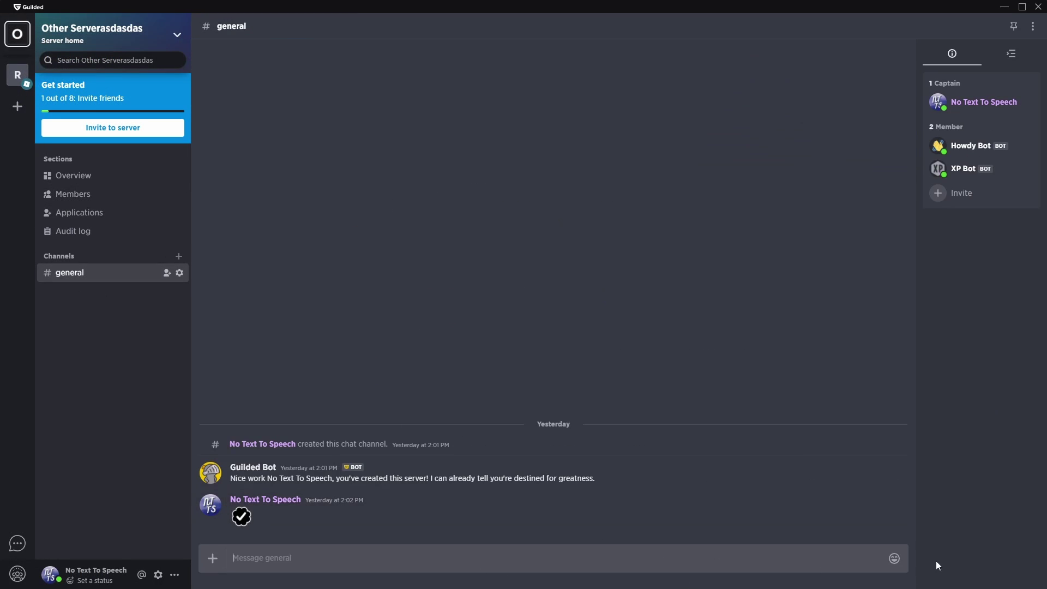
{"action": "left_click", "coordinate": [894, 559]}
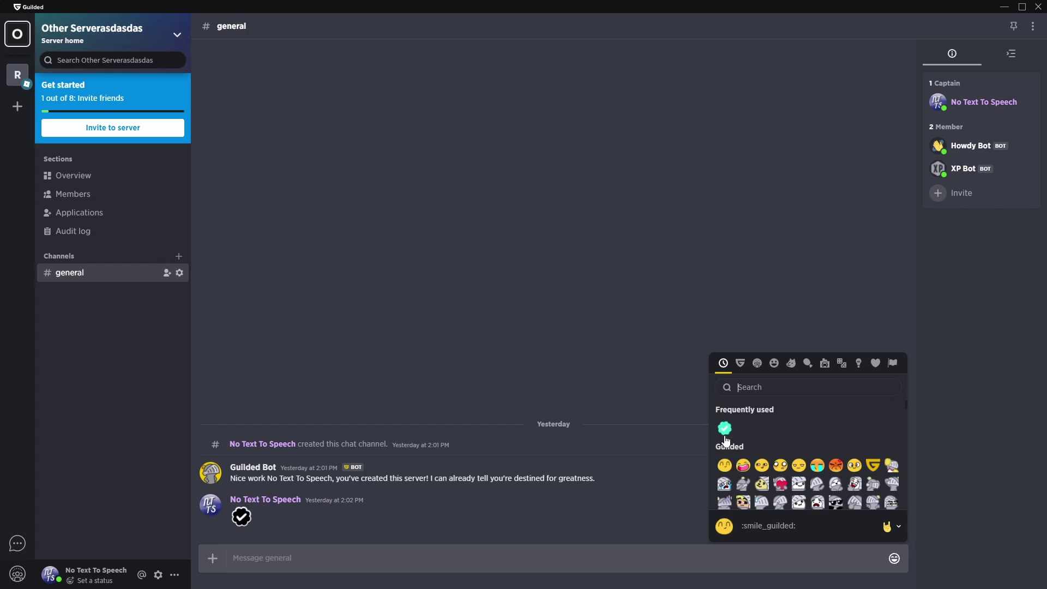
{"action": "left_click", "coordinate": [727, 427]}
{"action": "key", "text": "Return"}
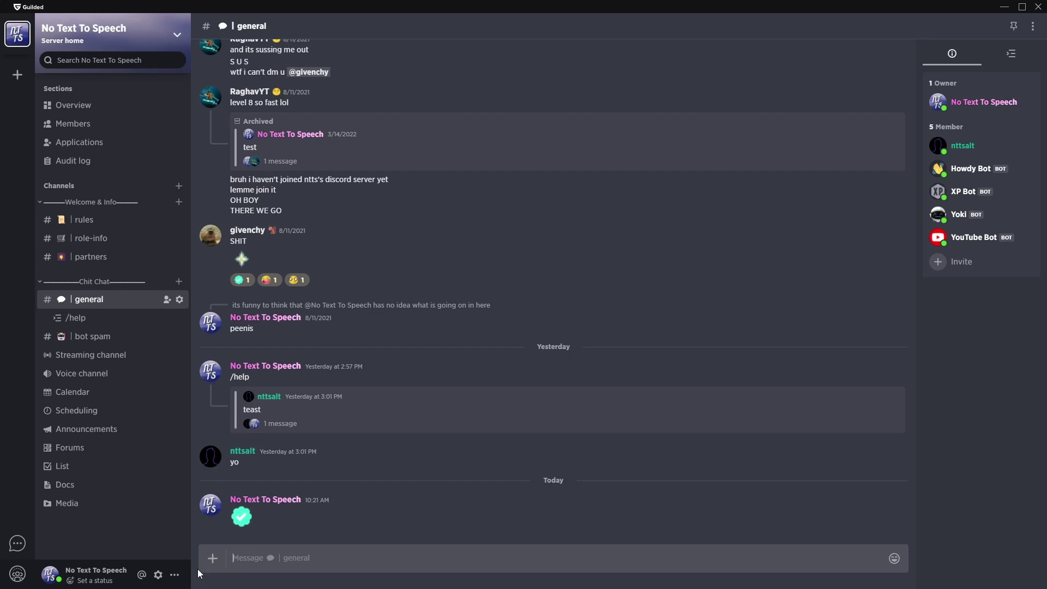
Stream the entire screen in the Streaming channel, then open the No Text To Speech server settings
{"action": "left_click", "coordinate": [104, 355]}
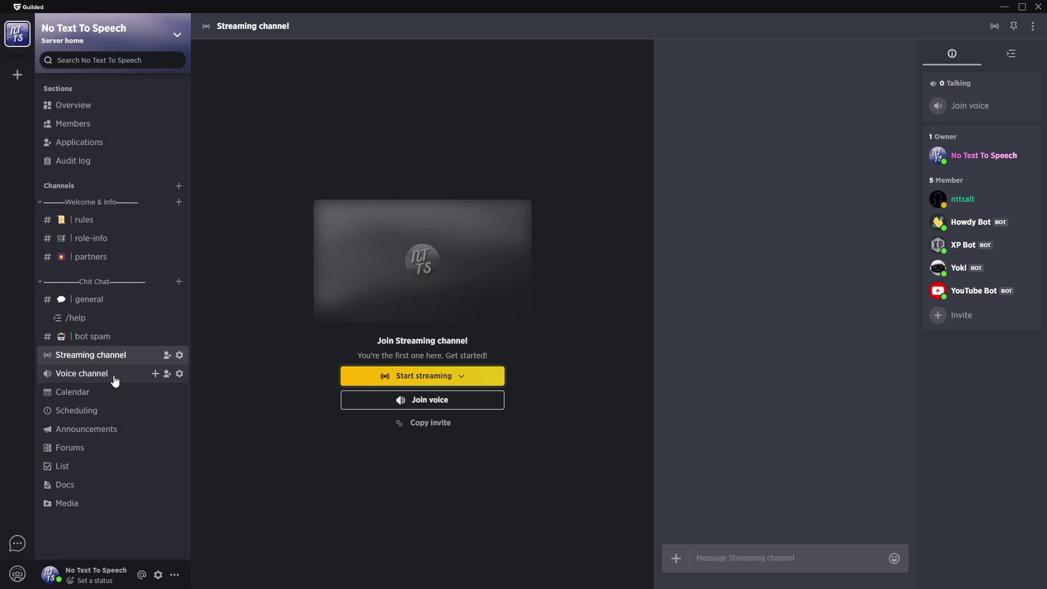
{"action": "left_click", "coordinate": [430, 381]}
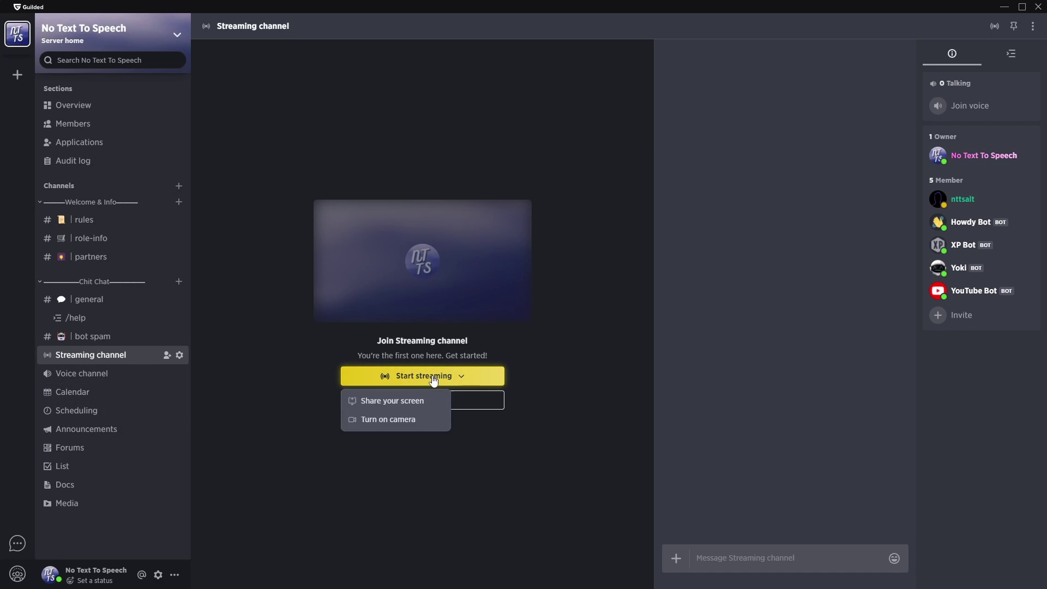
{"action": "left_click", "coordinate": [385, 403]}
{"action": "left_click", "coordinate": [488, 200]}
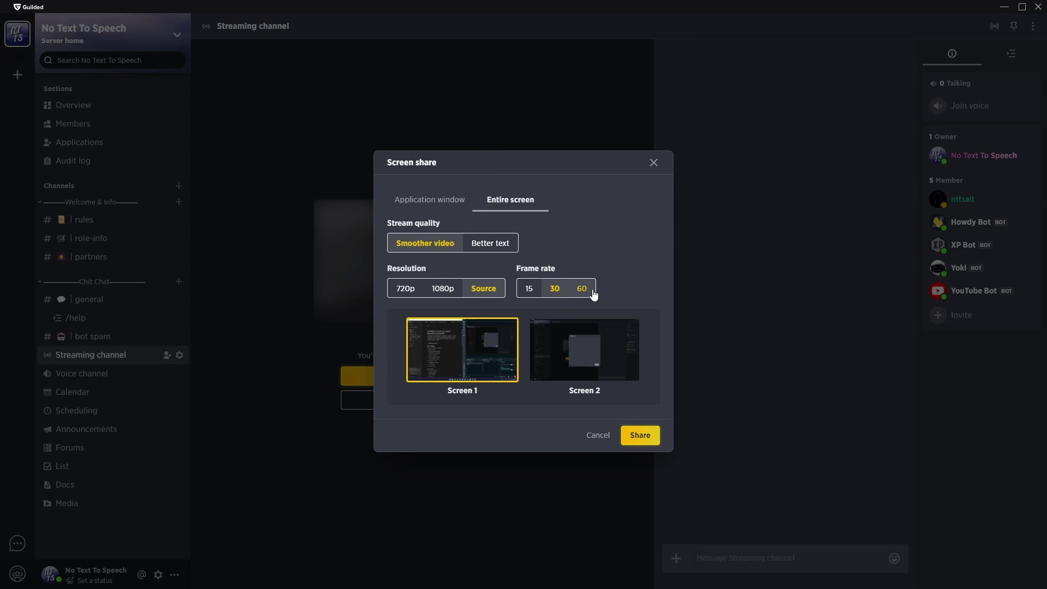
{"action": "left_click", "coordinate": [635, 438]}
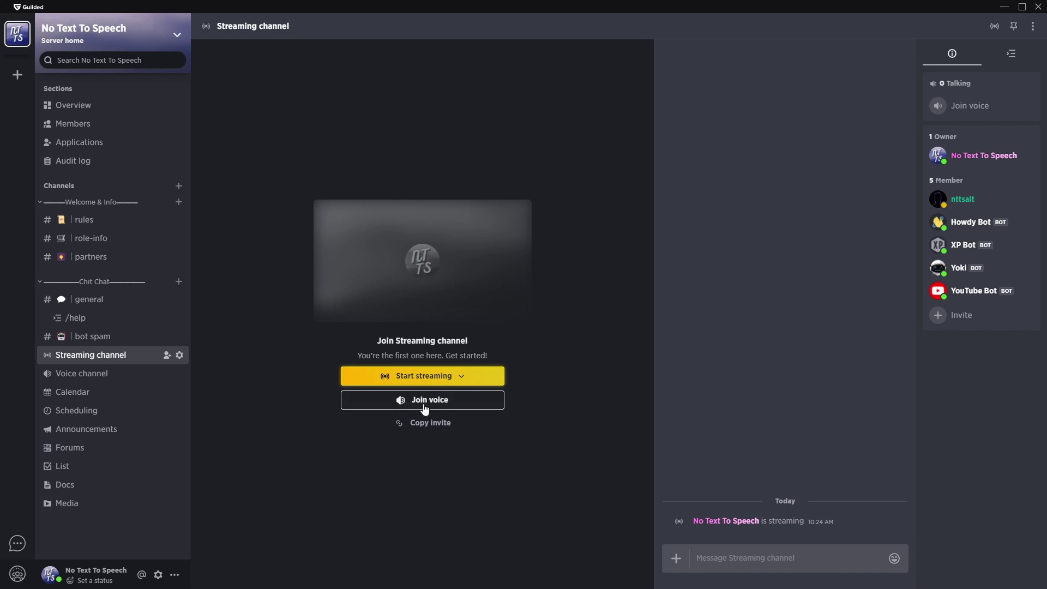
{"action": "left_click", "coordinate": [89, 299]}
{"action": "left_click", "coordinate": [85, 107]}
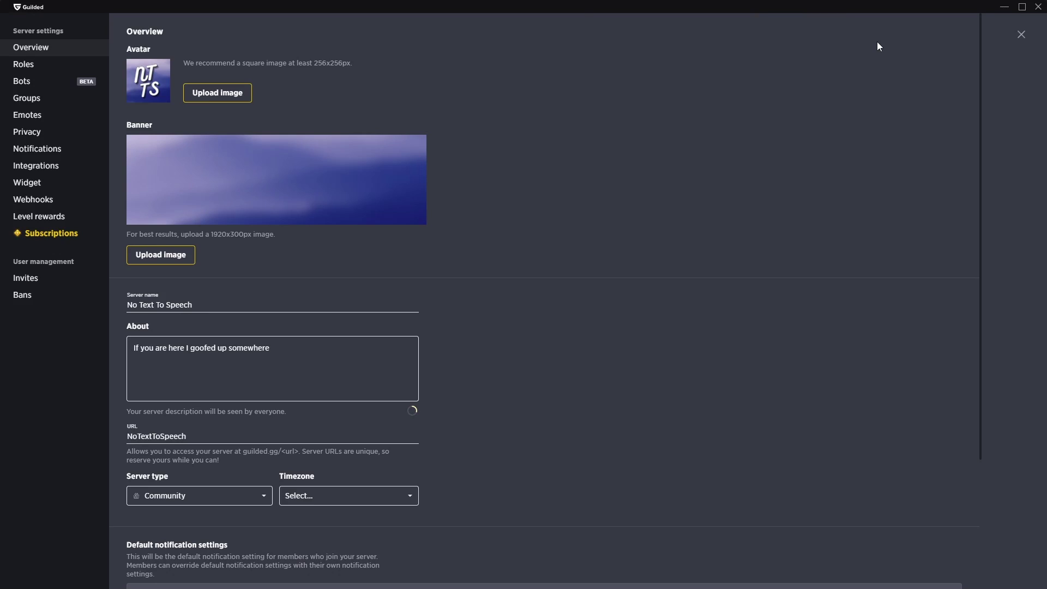
Look over the server's Emotes page
{"action": "left_click", "coordinate": [30, 115]}
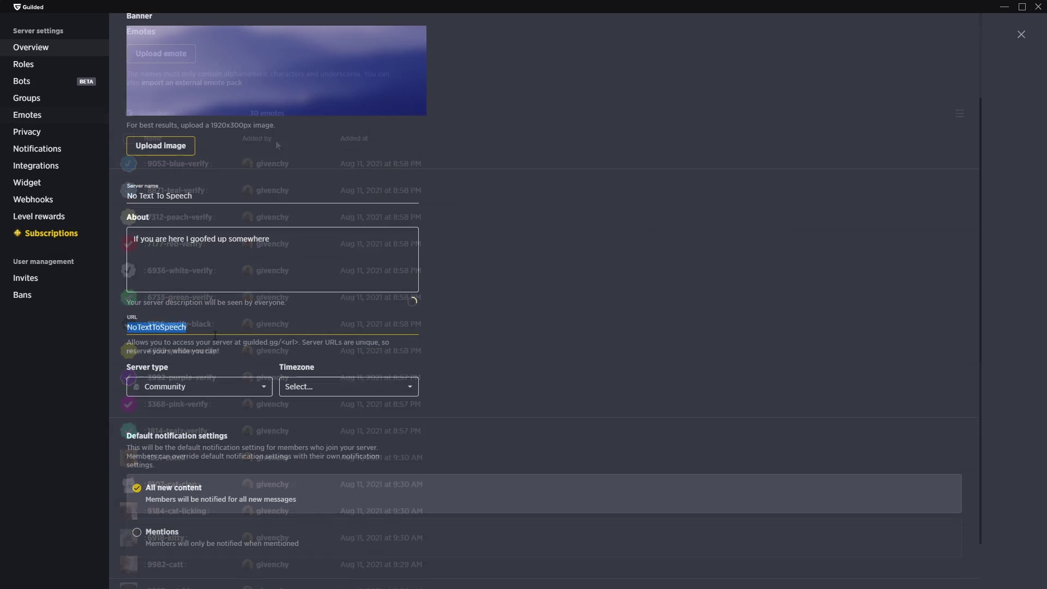
{"action": "left_click", "coordinate": [215, 335]}
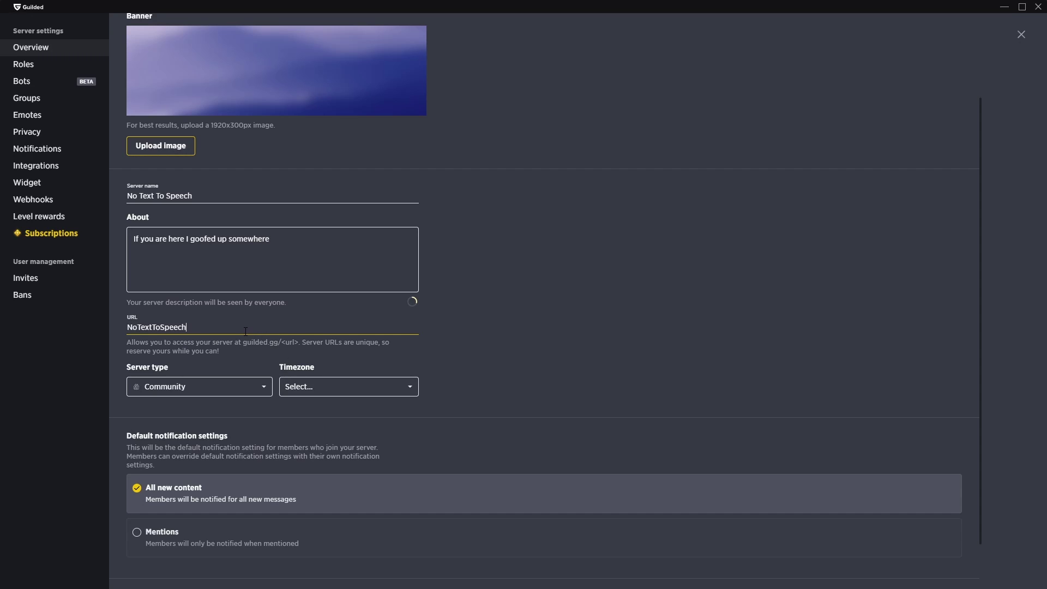
{"action": "scroll", "coordinate": [250, 333], "scroll_direction": "up", "scroll_amount": 3}
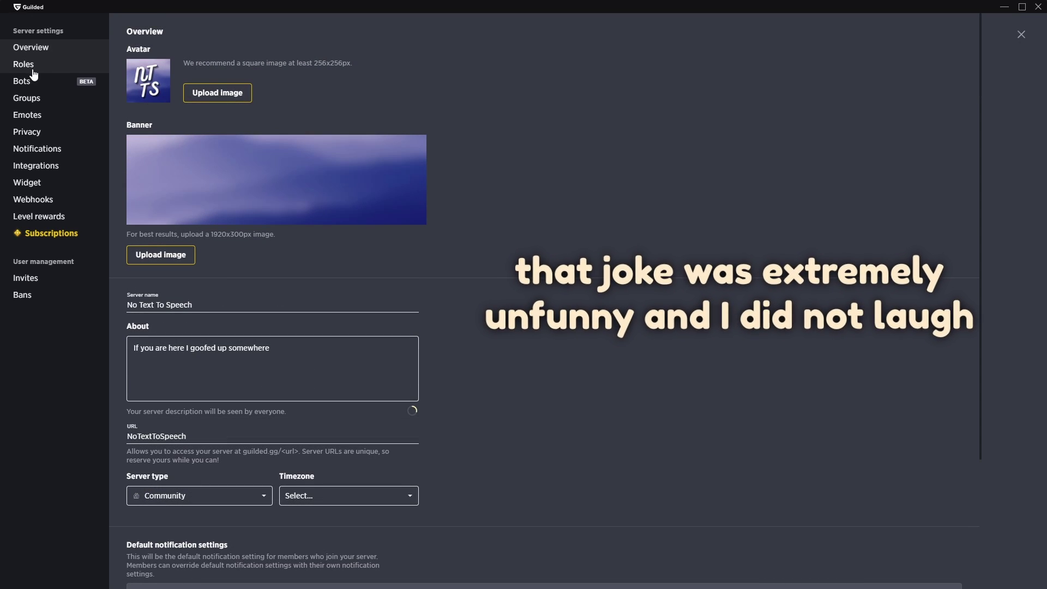
Scroll through the Owner role's permissions, then close server settings
{"action": "left_click", "coordinate": [24, 65]}
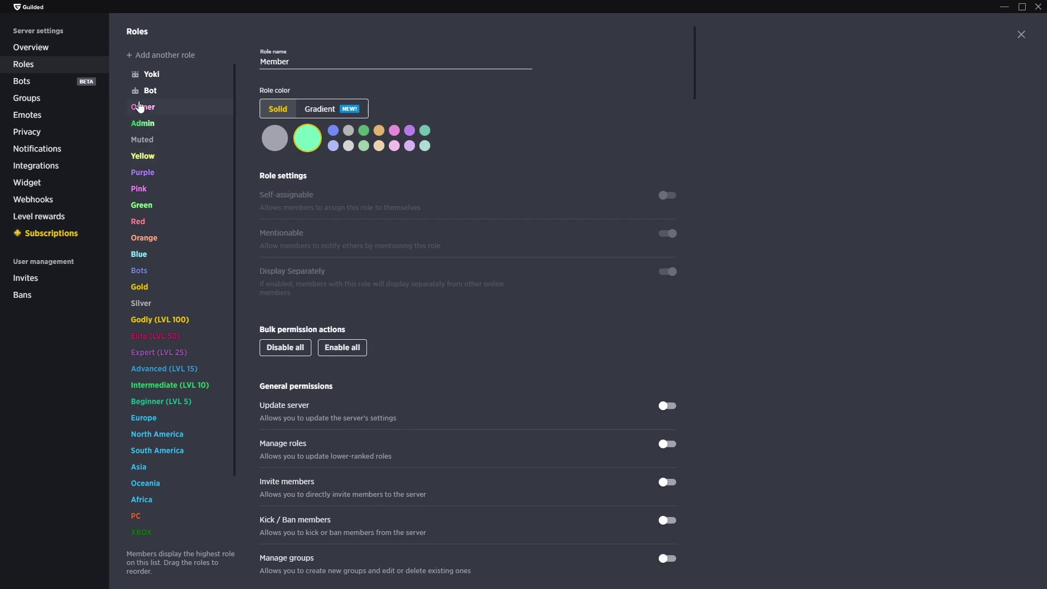
{"action": "left_click", "coordinate": [141, 107]}
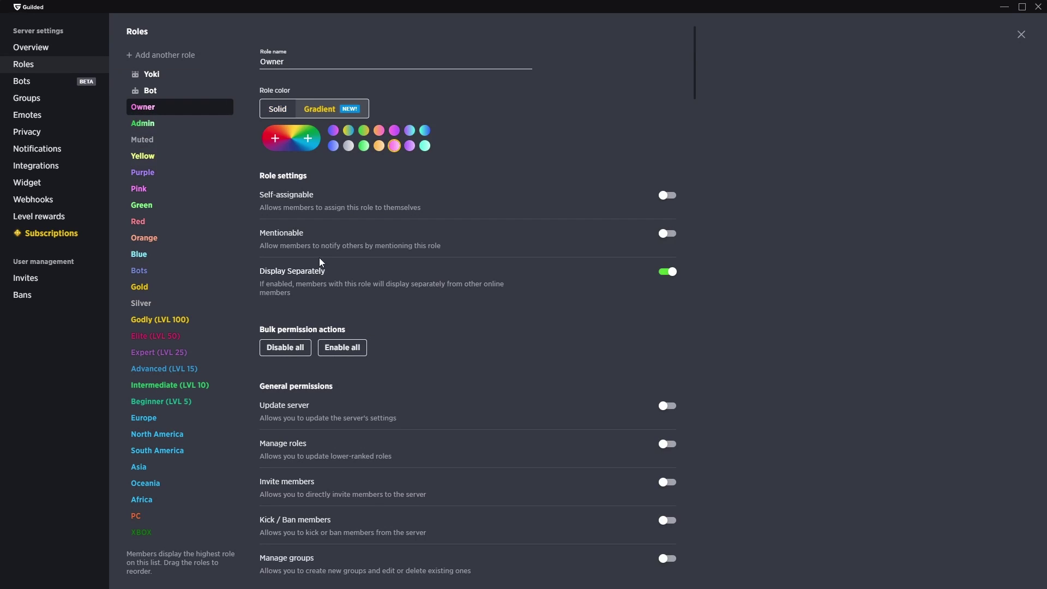
{"action": "scroll", "coordinate": [408, 313], "scroll_direction": "down", "scroll_amount": 2}
{"action": "scroll", "coordinate": [407, 308], "scroll_direction": "down", "scroll_amount": 20}
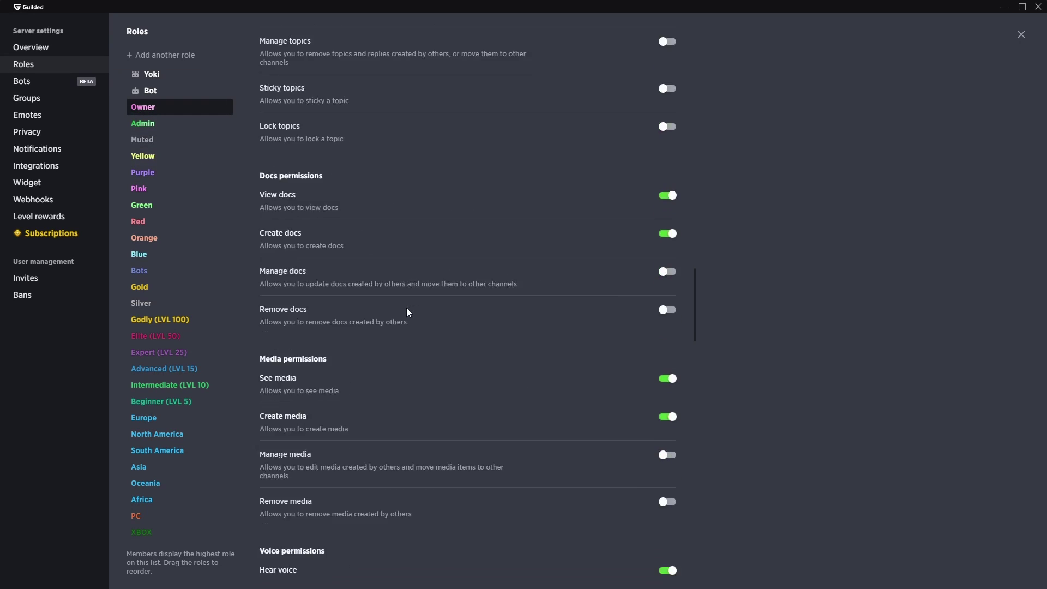
{"action": "scroll", "coordinate": [407, 308], "scroll_direction": "down", "scroll_amount": 12}
{"action": "scroll", "coordinate": [487, 507], "scroll_direction": "up", "scroll_amount": 2}
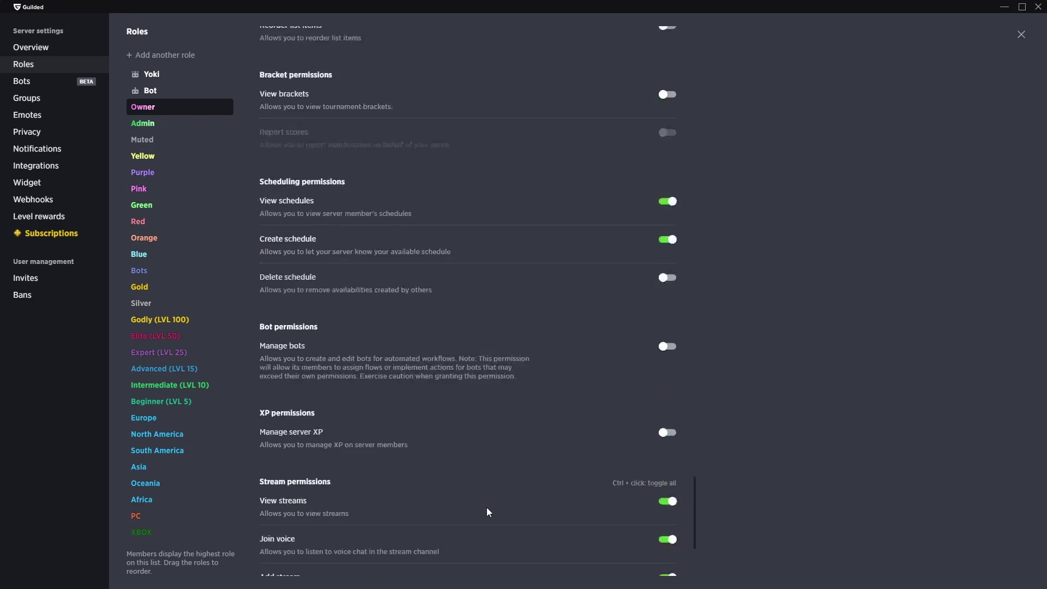
{"action": "key", "text": "Escape"}
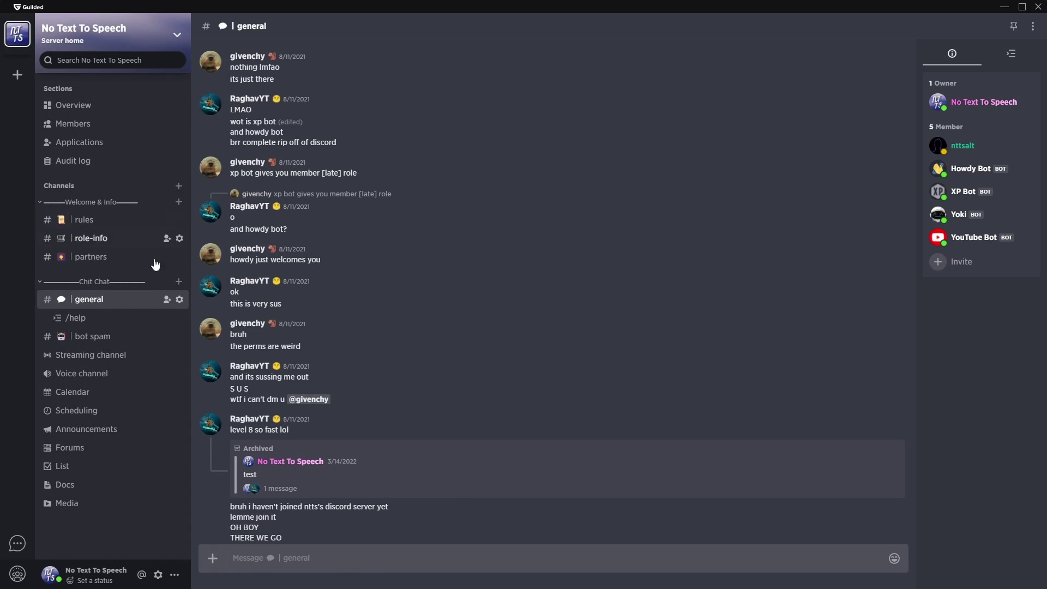
{"action": "right_click", "coordinate": [86, 372]}
{"action": "left_click", "coordinate": [120, 316]}
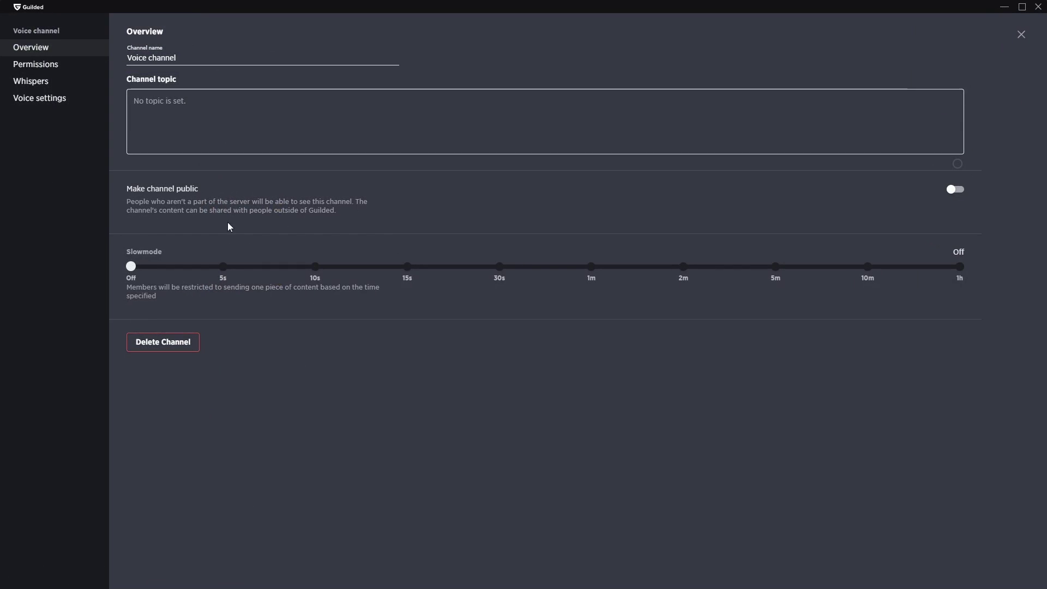
{"action": "left_click", "coordinate": [39, 66]}
{"action": "left_click", "coordinate": [40, 83]}
{"action": "left_click", "coordinate": [43, 100]}
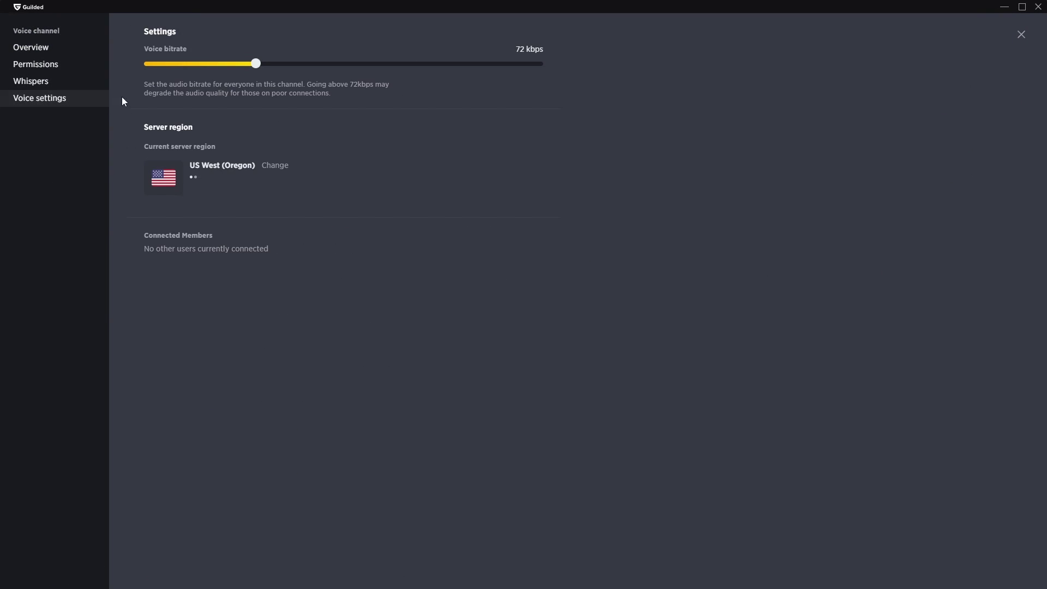
{"action": "left_click_drag", "start_coordinate": [257, 64], "coordinate": [596, 66]}
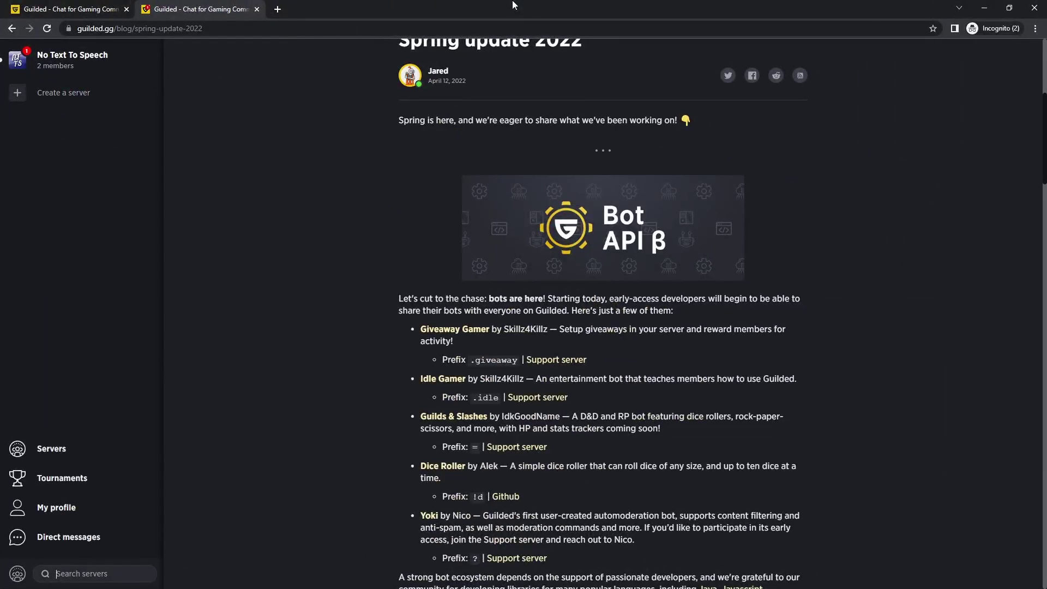
{"action": "scroll", "coordinate": [563, 262], "scroll_direction": "down", "scroll_amount": 2}
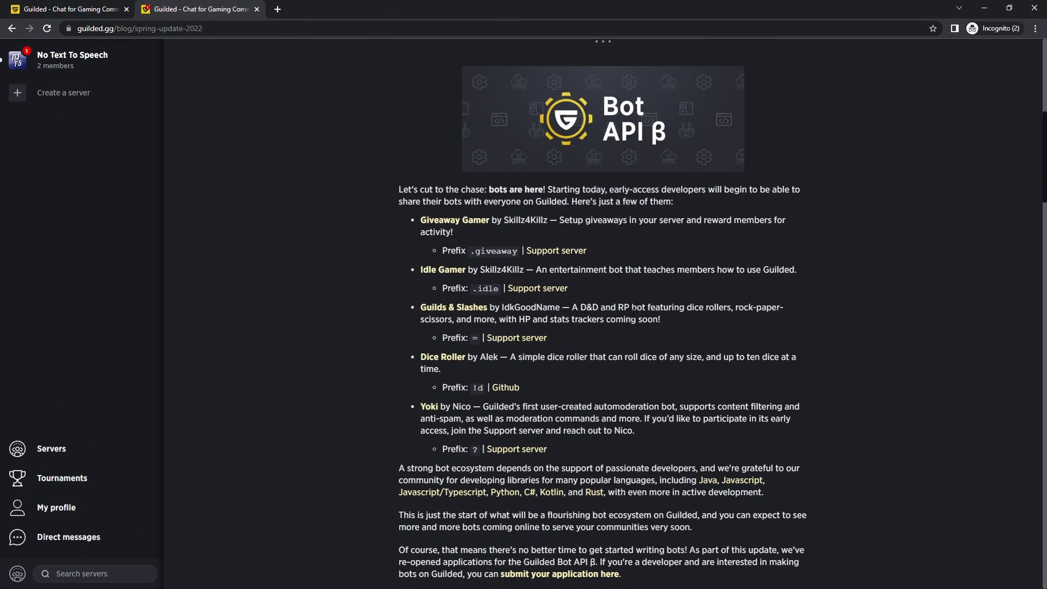
{"action": "mouse_move", "coordinate": [436, 274]}
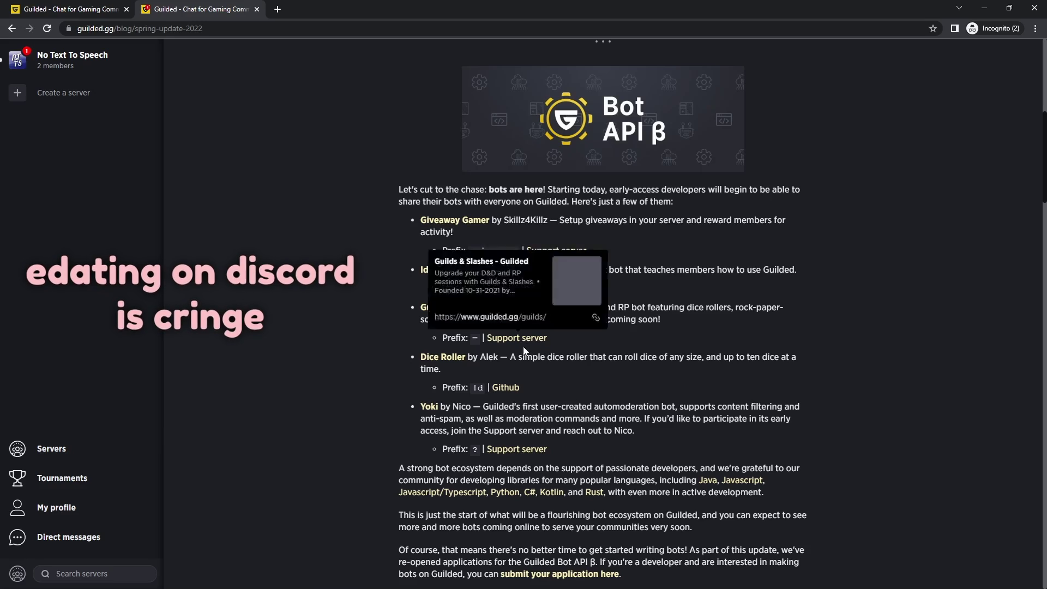
{"action": "mouse_move", "coordinate": [506, 388]}
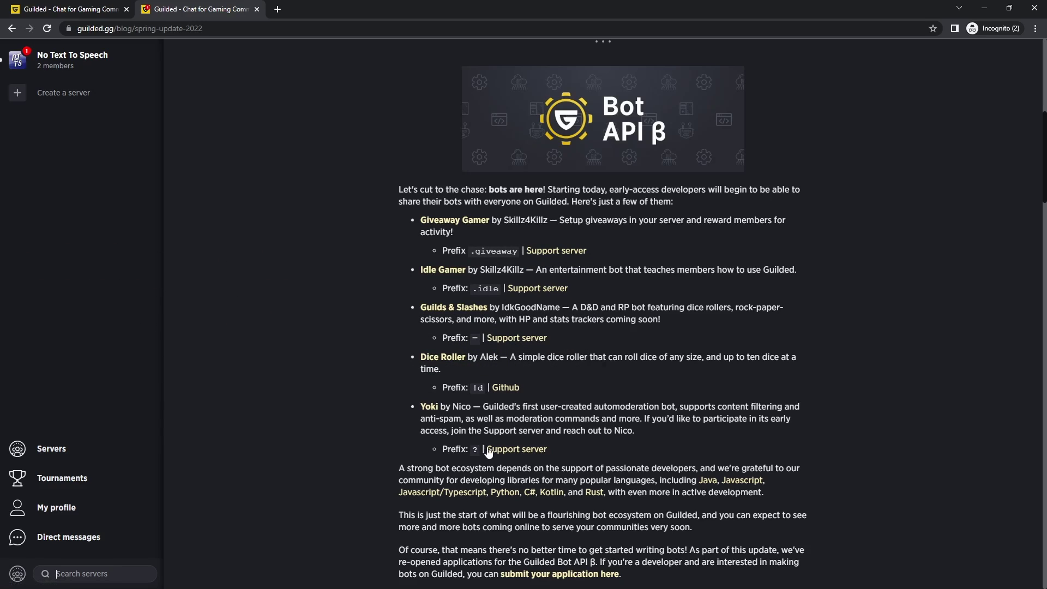
Open the bot spam channel and scroll back to the earlier ?config and ?modmail messages
{"action": "left_click", "coordinate": [984, 8]}
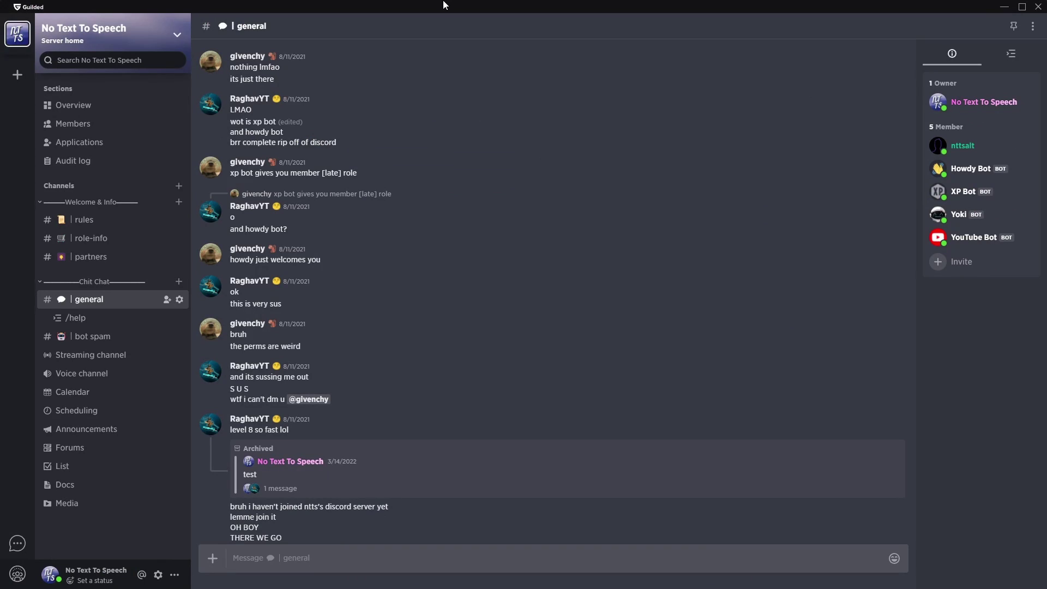
{"action": "scroll", "coordinate": [570, 307], "scroll_direction": "down", "scroll_amount": 5}
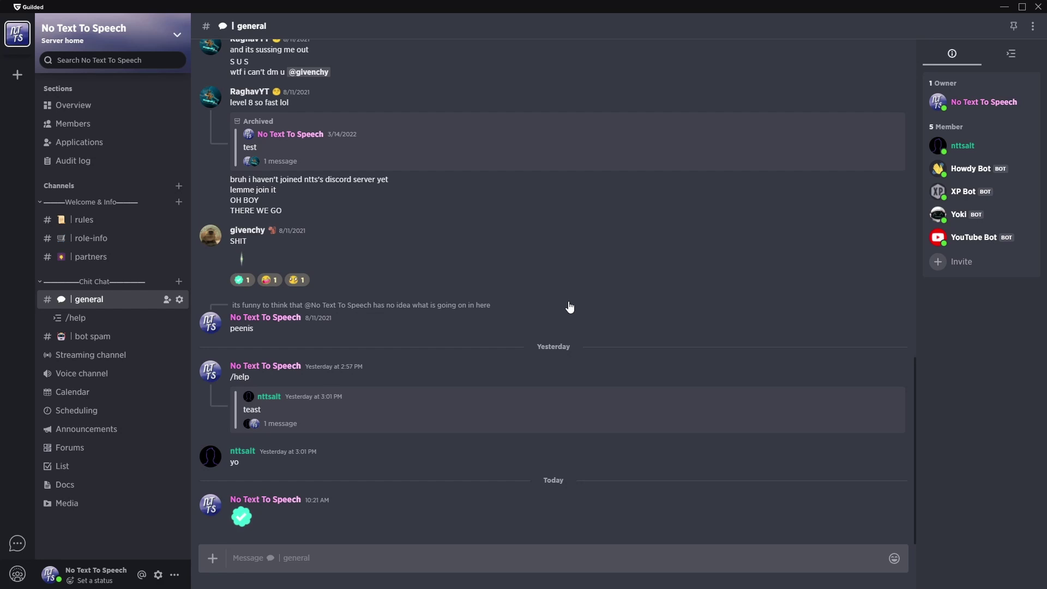
{"action": "left_click", "coordinate": [99, 335]}
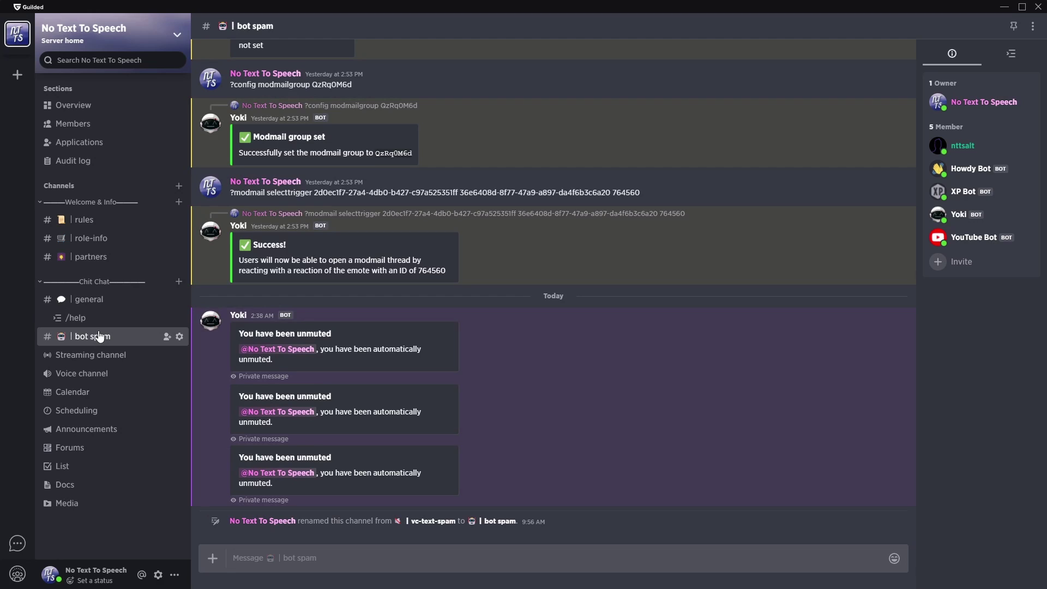
{"action": "scroll", "coordinate": [271, 238], "scroll_direction": "up", "scroll_amount": 3}
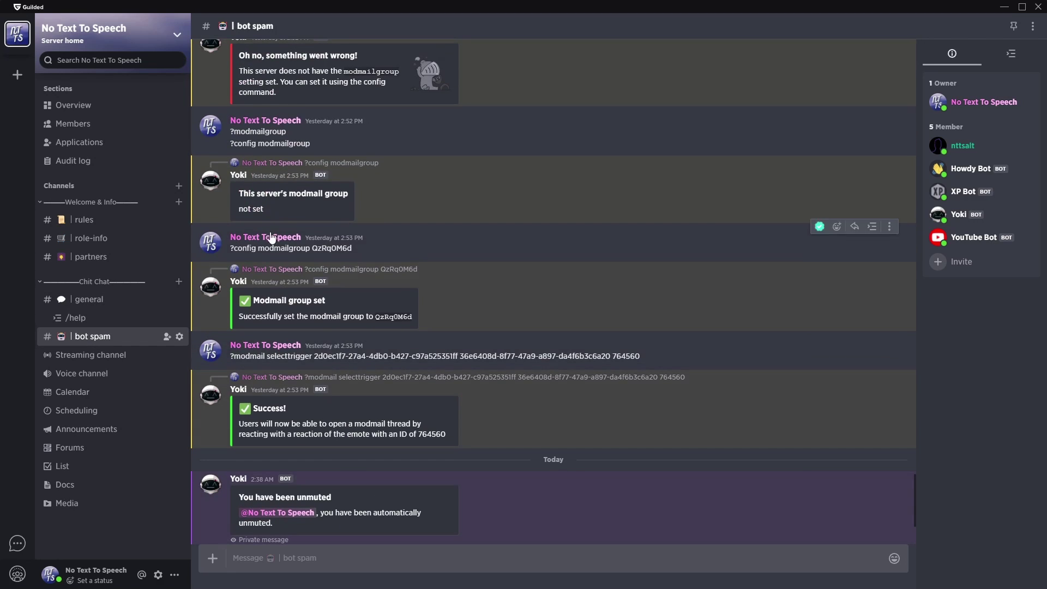
{"action": "scroll", "coordinate": [327, 273], "scroll_direction": "up", "scroll_amount": 3}
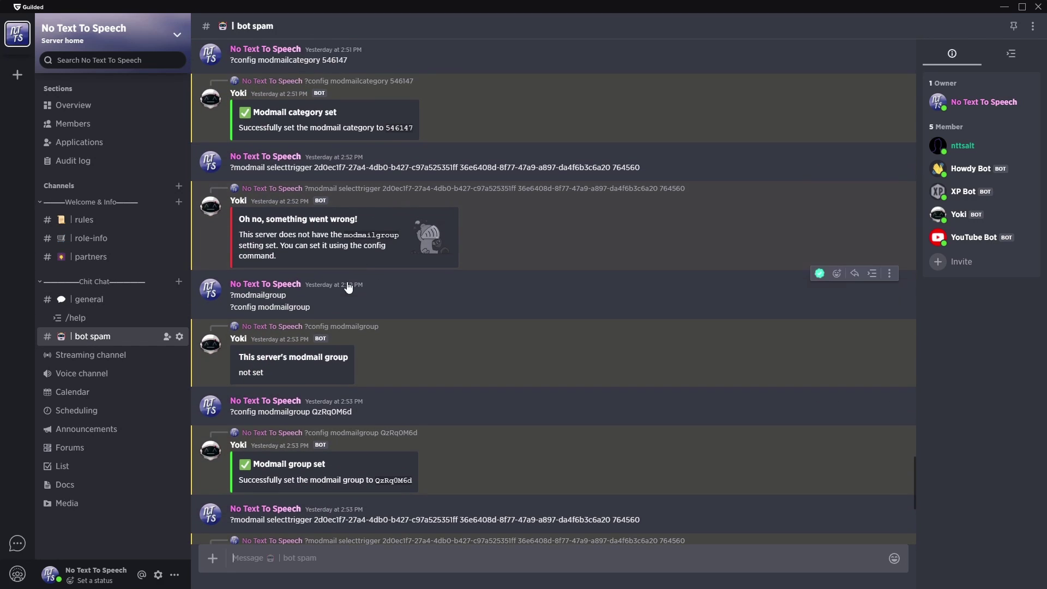
{"action": "scroll", "coordinate": [348, 287], "scroll_direction": "up", "scroll_amount": 2}
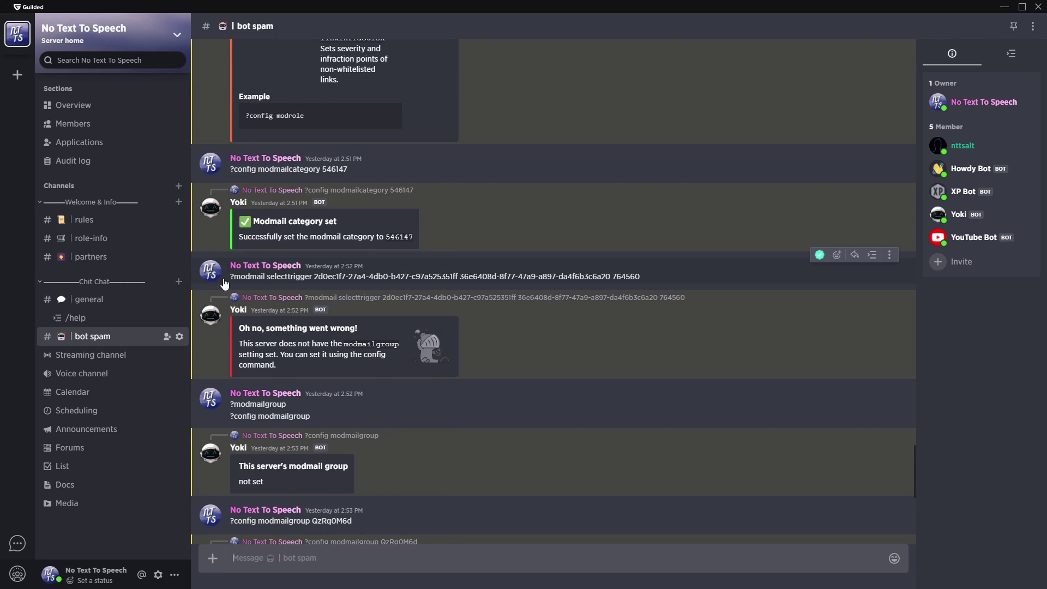
{"action": "scroll", "coordinate": [643, 327], "scroll_direction": "up", "scroll_amount": 3}
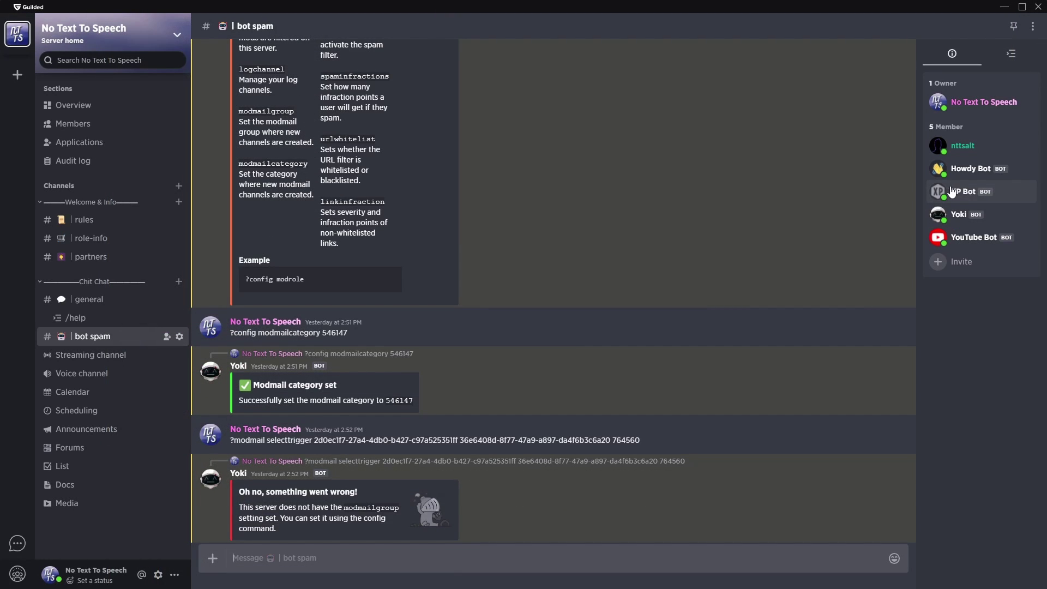
Open XP Bot's edit view from the server's Bots settings to review its XP flows
{"action": "left_click", "coordinate": [163, 41]}
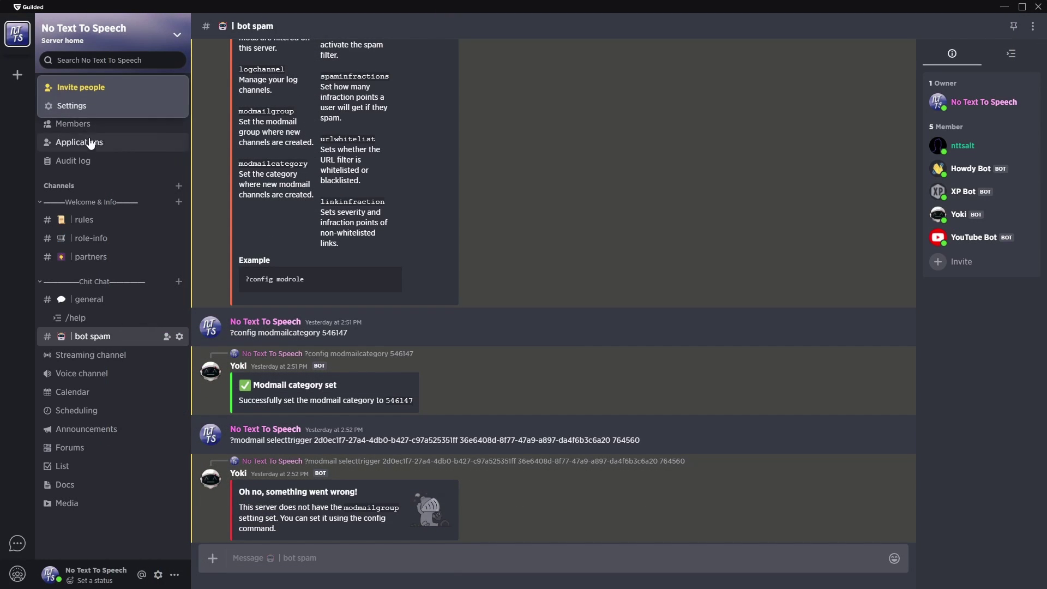
{"action": "left_click", "coordinate": [70, 103]}
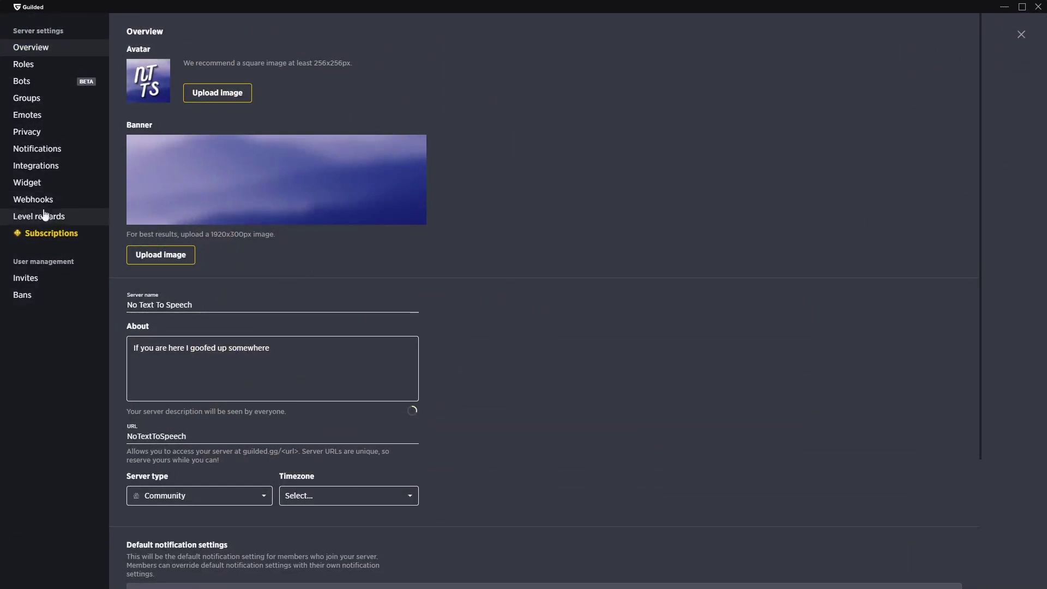
{"action": "left_click", "coordinate": [27, 82]}
{"action": "left_click", "coordinate": [527, 165]}
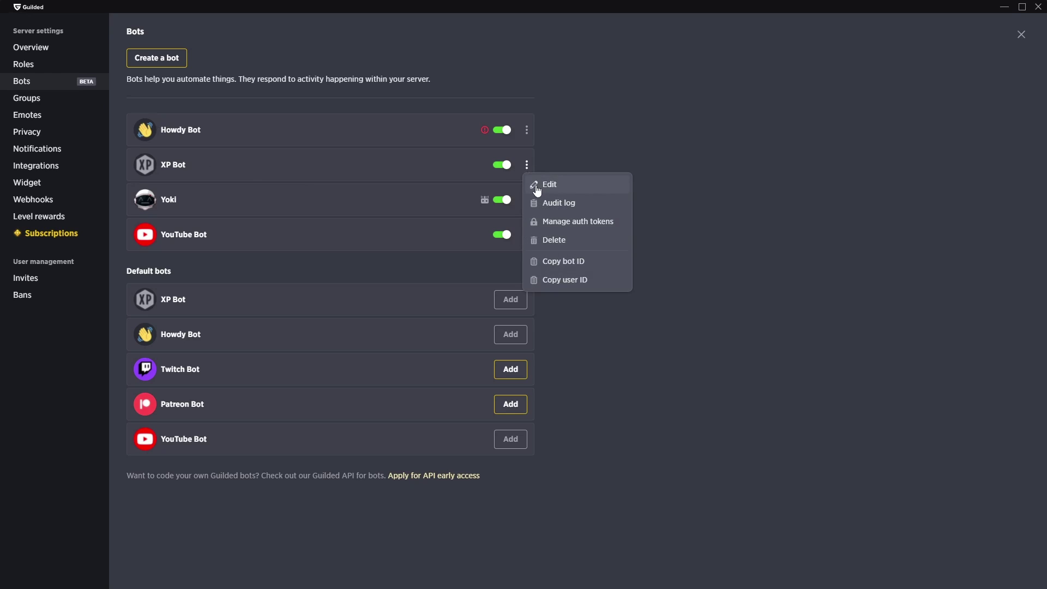
{"action": "left_click", "coordinate": [538, 185]}
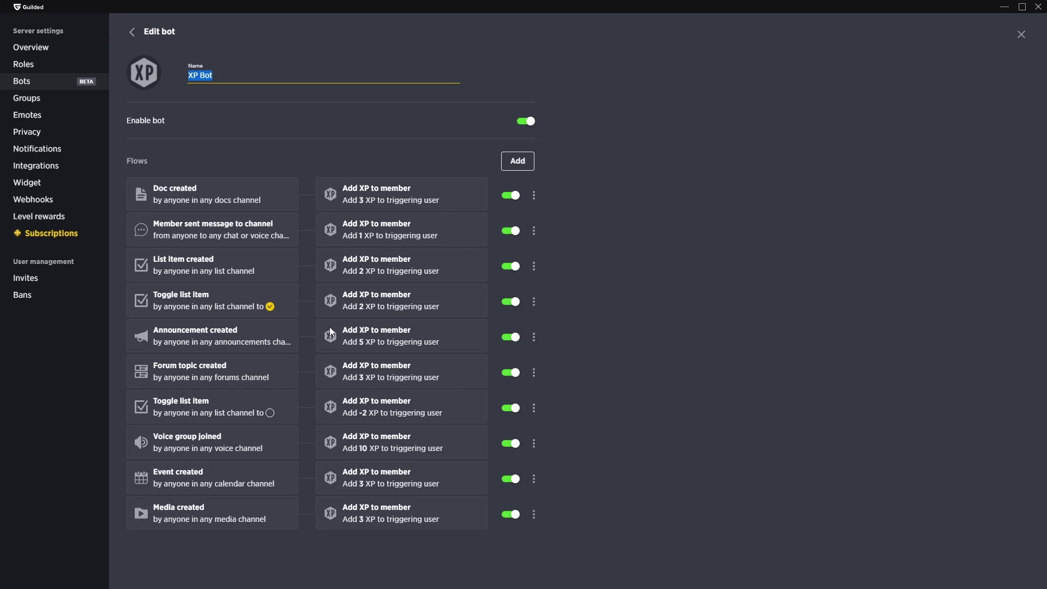
{"action": "left_click", "coordinate": [761, 352]}
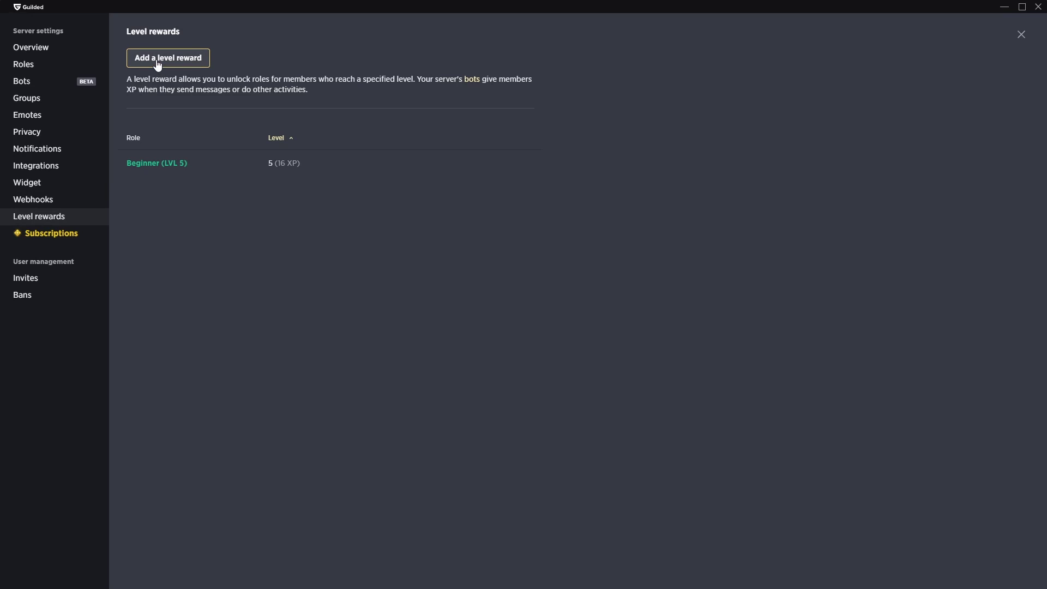
Add a level reward granting the Intermediate (LVL 10) role at level 10
{"action": "left_click", "coordinate": [158, 58]}
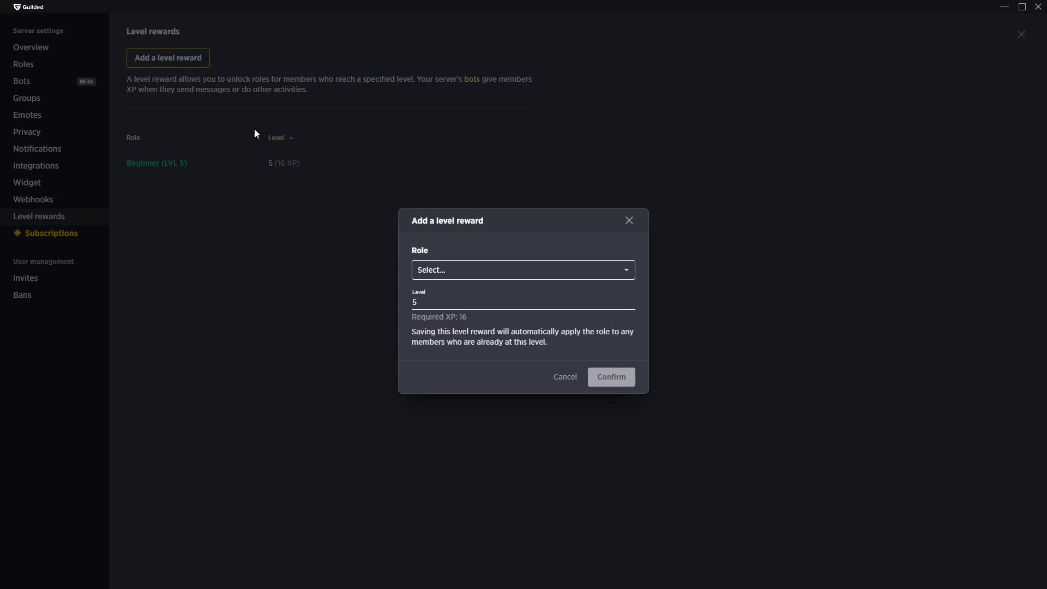
{"action": "left_click", "coordinate": [433, 303]}
{"action": "left_click", "coordinate": [457, 278]}
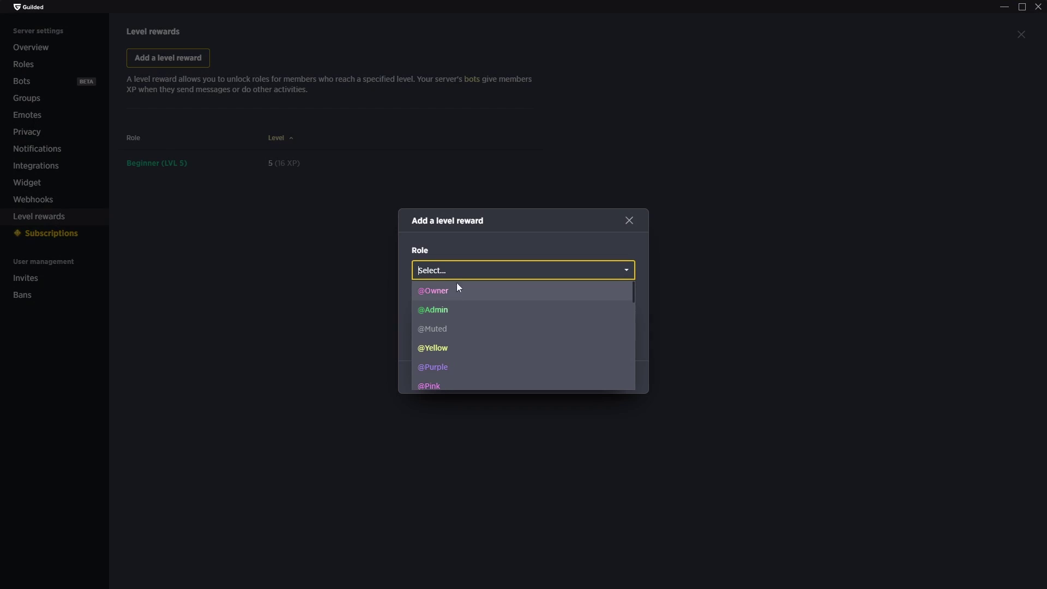
{"action": "scroll", "coordinate": [475, 321], "scroll_direction": "down", "scroll_amount": 3}
{"action": "scroll", "coordinate": [452, 309], "scroll_direction": "up", "scroll_amount": 3}
{"action": "left_click", "coordinate": [436, 291]}
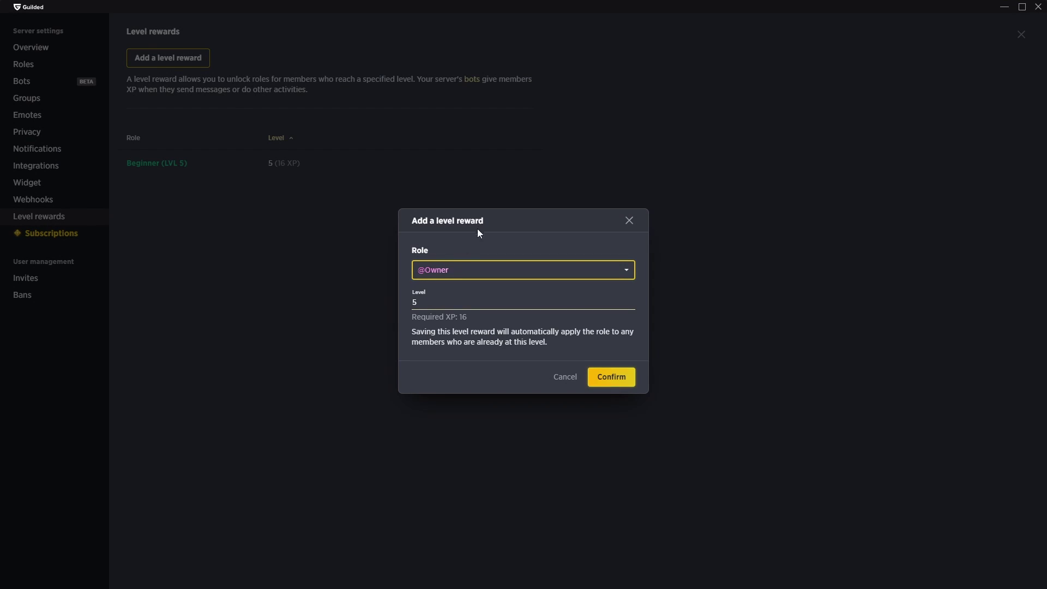
{"action": "left_click", "coordinate": [449, 304]}
{"action": "type", "text": "6"}
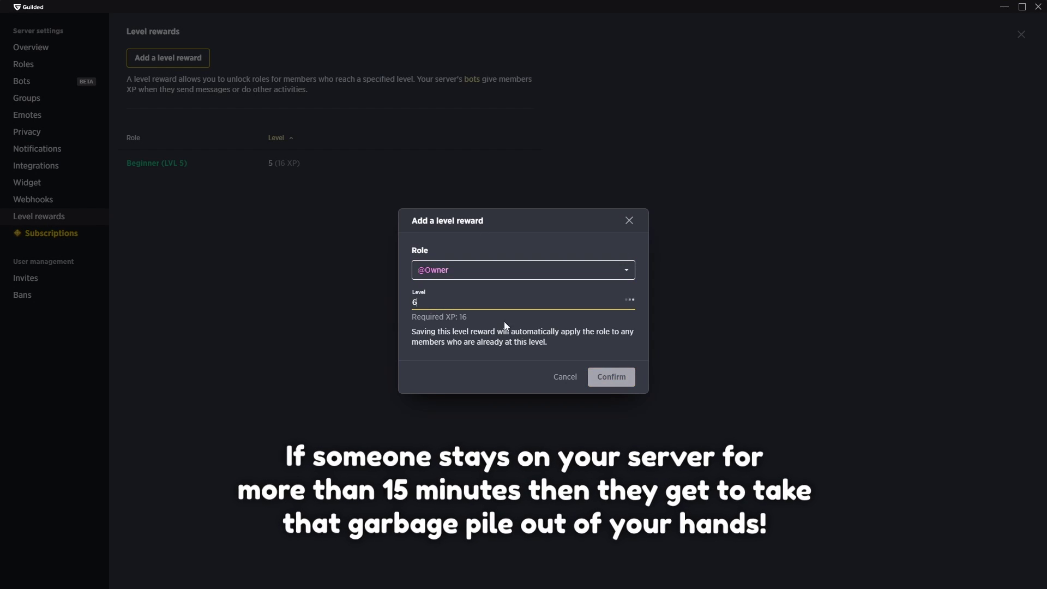
{"action": "left_click", "coordinate": [610, 377]}
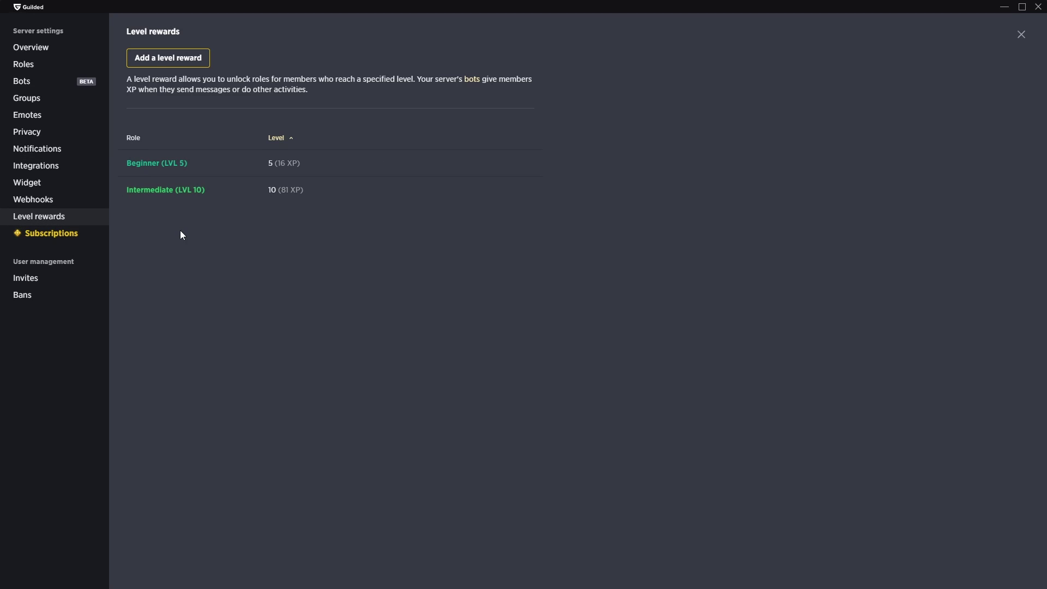
Preview the Sunset, Parrot, Ireland, Sunrise, Greenery and Blue skies gradients on the Owner role
{"action": "left_click", "coordinate": [34, 66]}
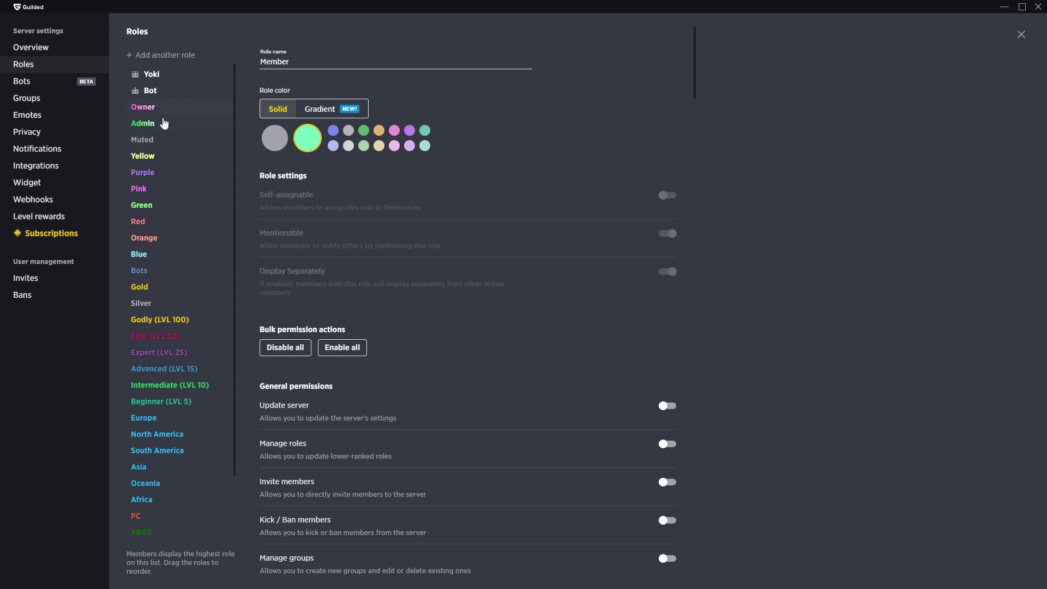
{"action": "left_click", "coordinate": [187, 111]}
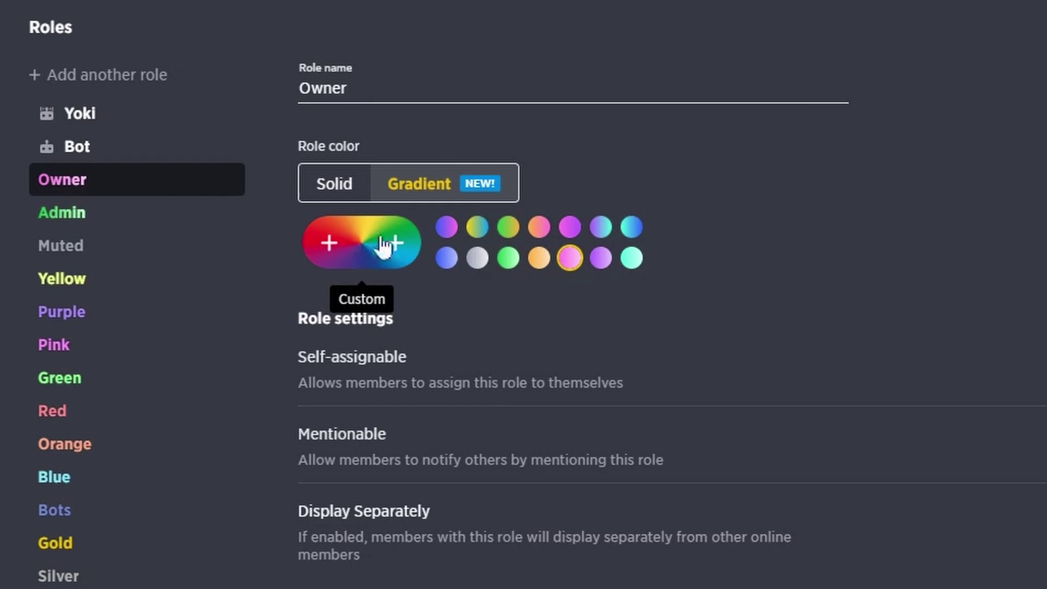
{"action": "left_click", "coordinate": [446, 227]}
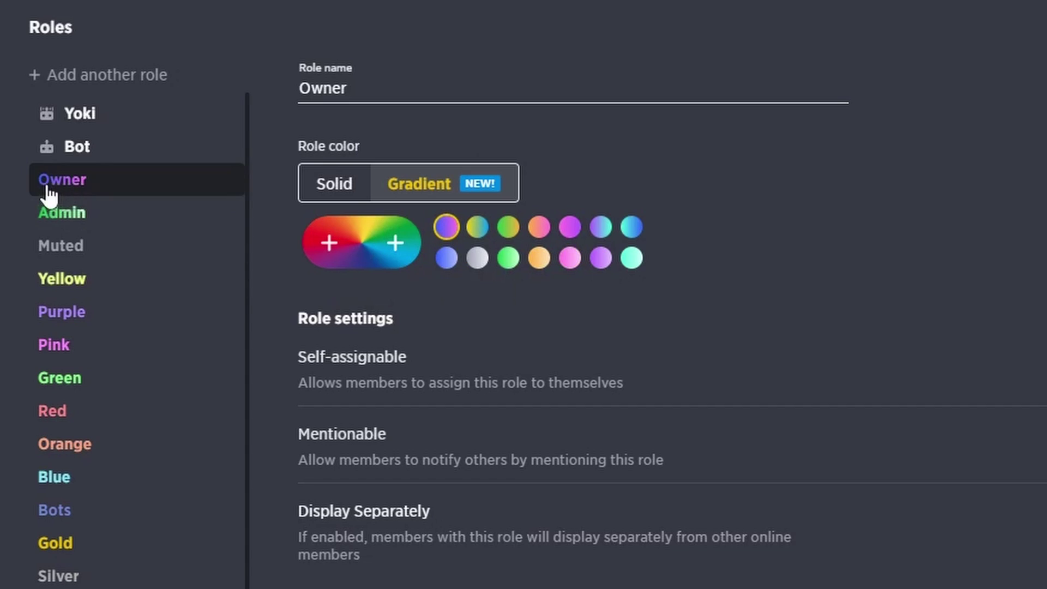
{"action": "left_click", "coordinate": [478, 235]}
{"action": "left_click", "coordinate": [508, 229]}
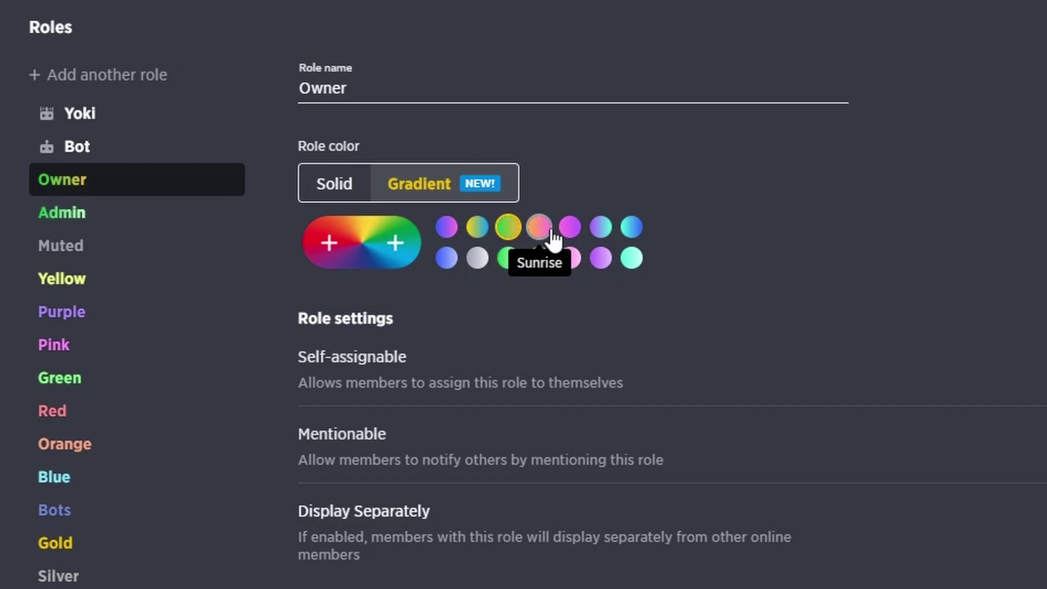
{"action": "left_click", "coordinate": [542, 230]}
{"action": "left_click", "coordinate": [505, 261]}
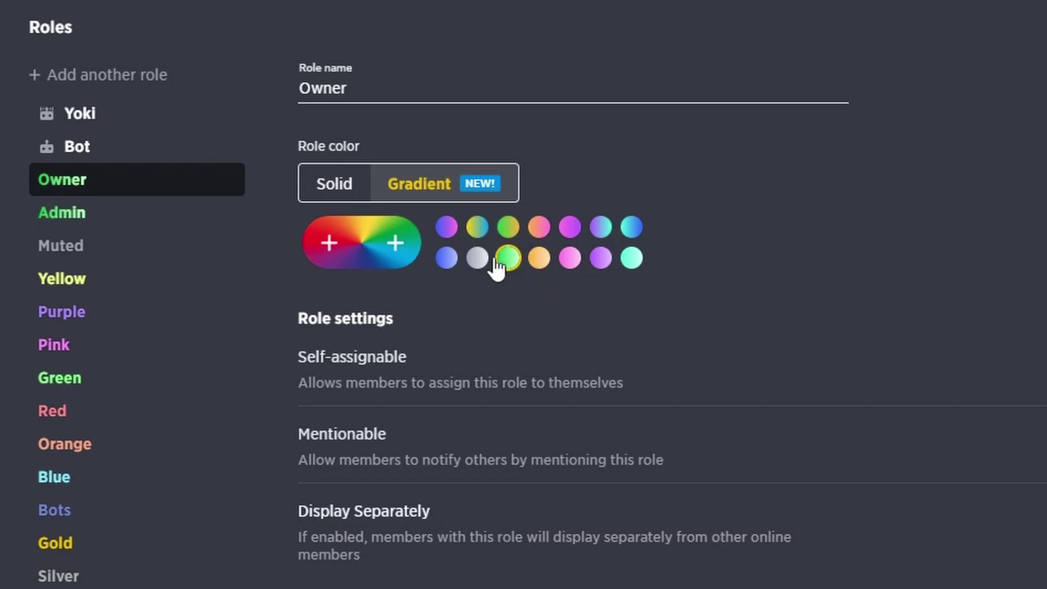
{"action": "left_click", "coordinate": [447, 259]}
Build a black-to-white custom gradient, then switch Owner back to a preset gradient
{"action": "left_click", "coordinate": [329, 246]}
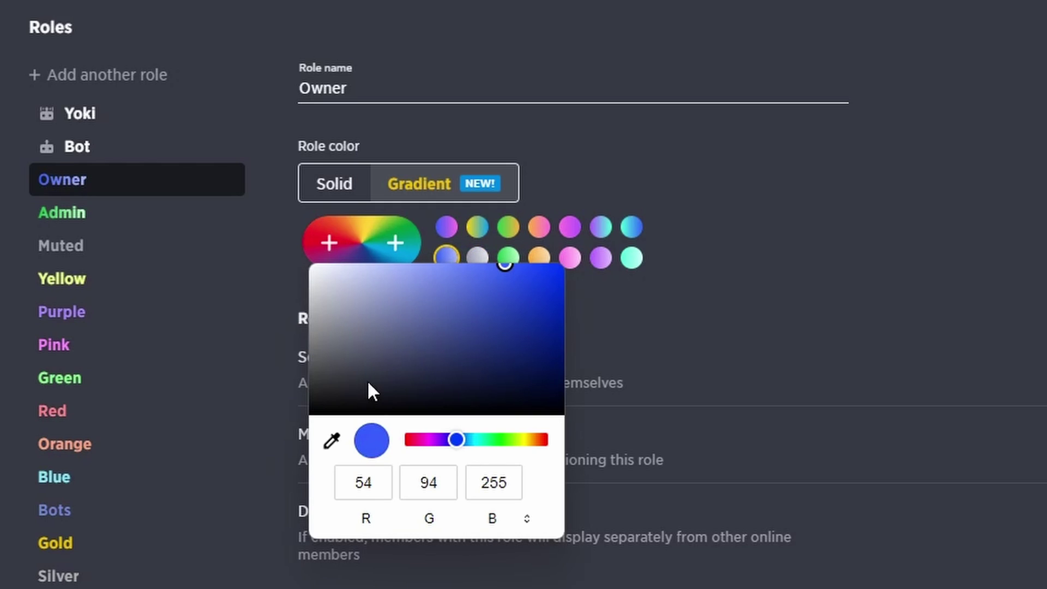
{"action": "left_click_drag", "start_coordinate": [368, 382], "coordinate": [182, 463]}
{"action": "left_click", "coordinate": [396, 244]}
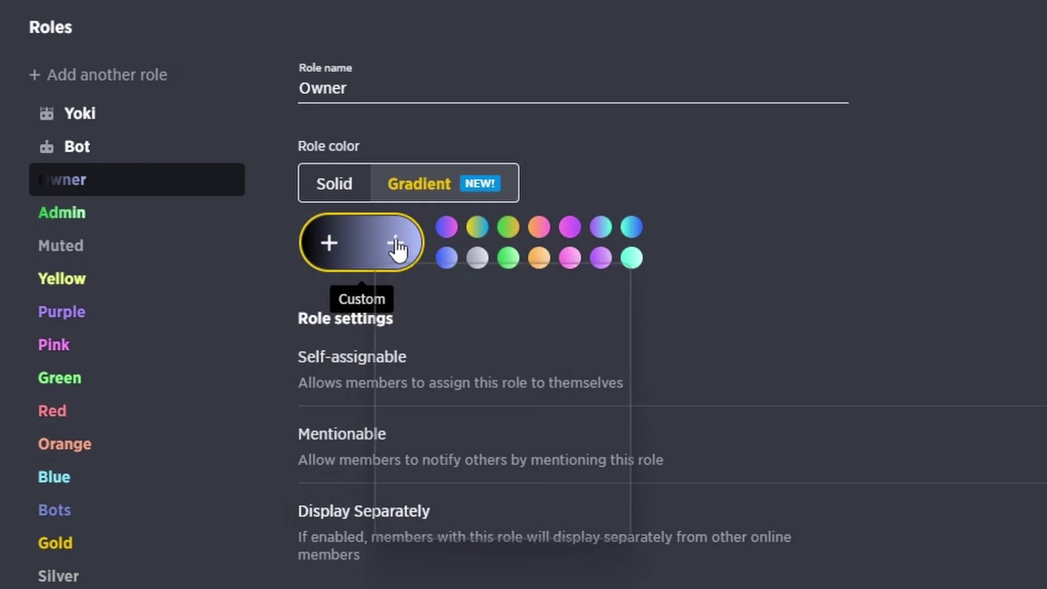
{"action": "left_click", "coordinate": [395, 244]}
{"action": "left_click_drag", "start_coordinate": [381, 297], "coordinate": [377, 267]}
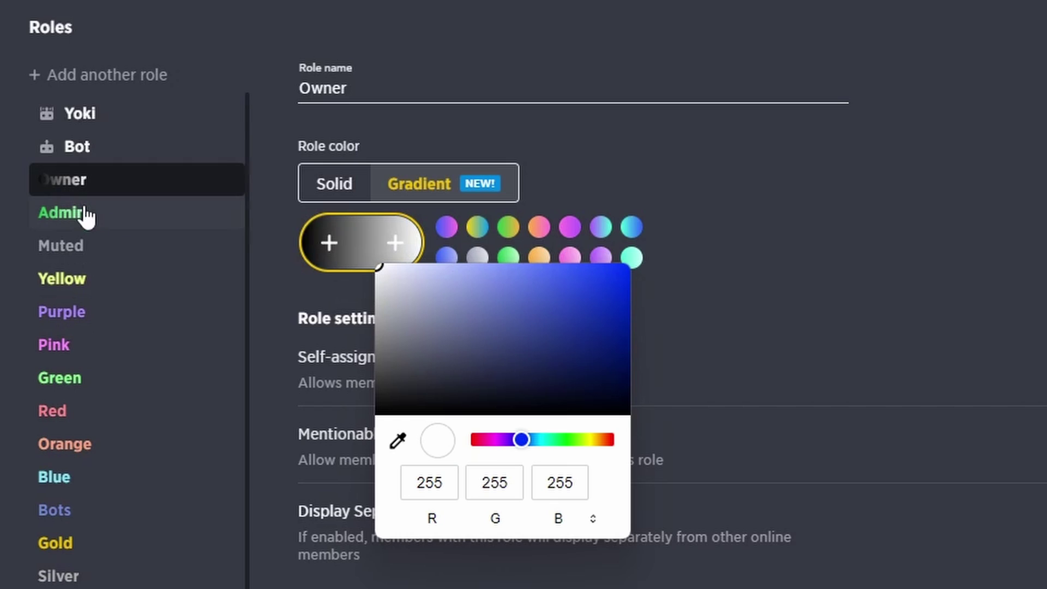
{"action": "left_click", "coordinate": [696, 260]}
{"action": "left_click", "coordinate": [456, 235]}
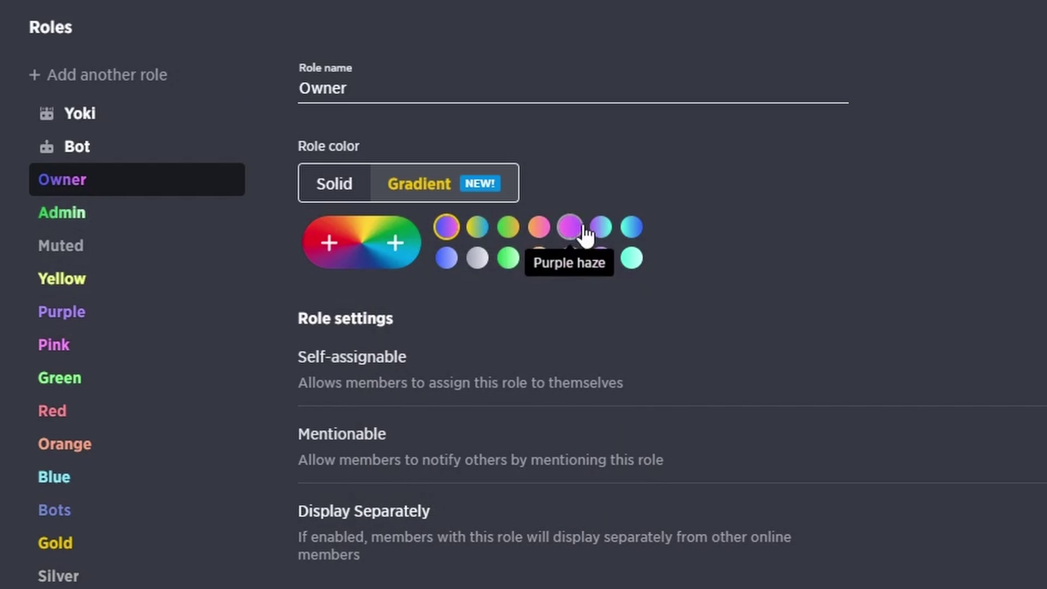
{"action": "left_click", "coordinate": [571, 262]}
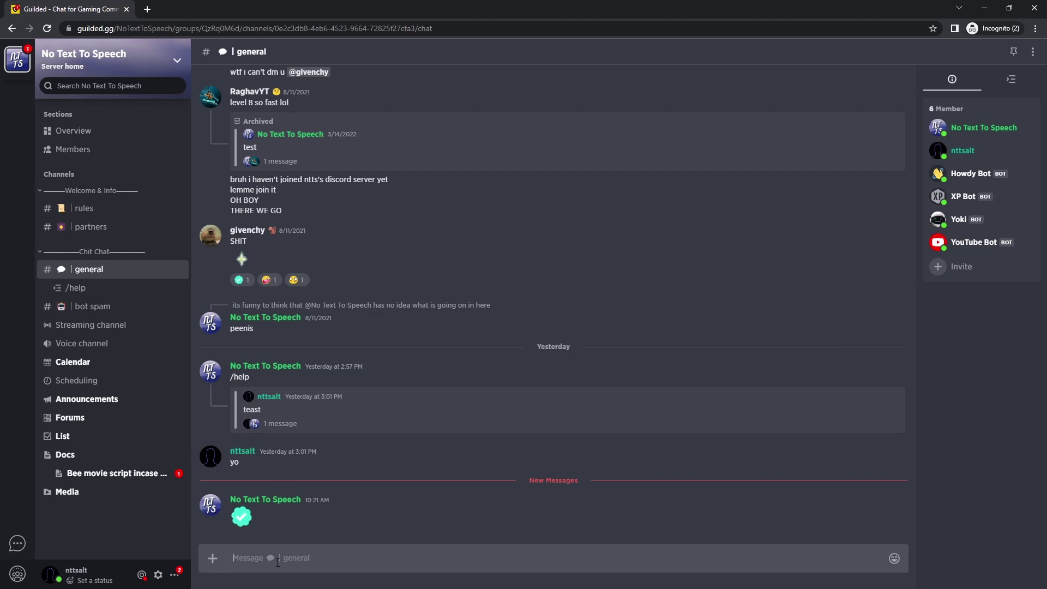
Open the member's profile card and browse the roles available to add
{"action": "left_click", "coordinate": [243, 452]}
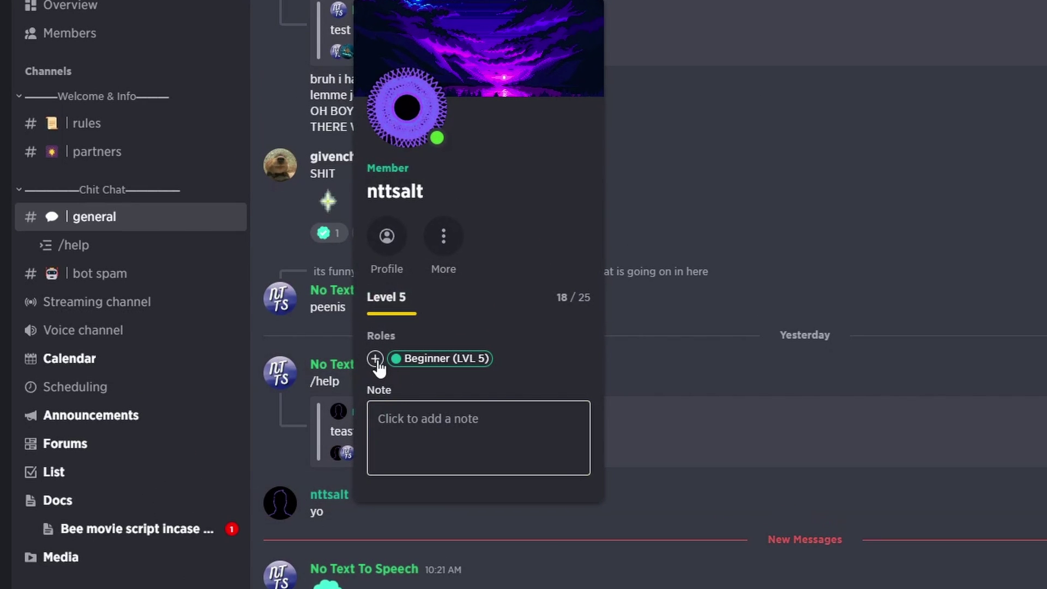
{"action": "left_click", "coordinate": [375, 359]}
{"action": "scroll", "coordinate": [450, 462], "scroll_direction": "down", "scroll_amount": 2}
{"action": "scroll", "coordinate": [445, 461], "scroll_direction": "down", "scroll_amount": 2}
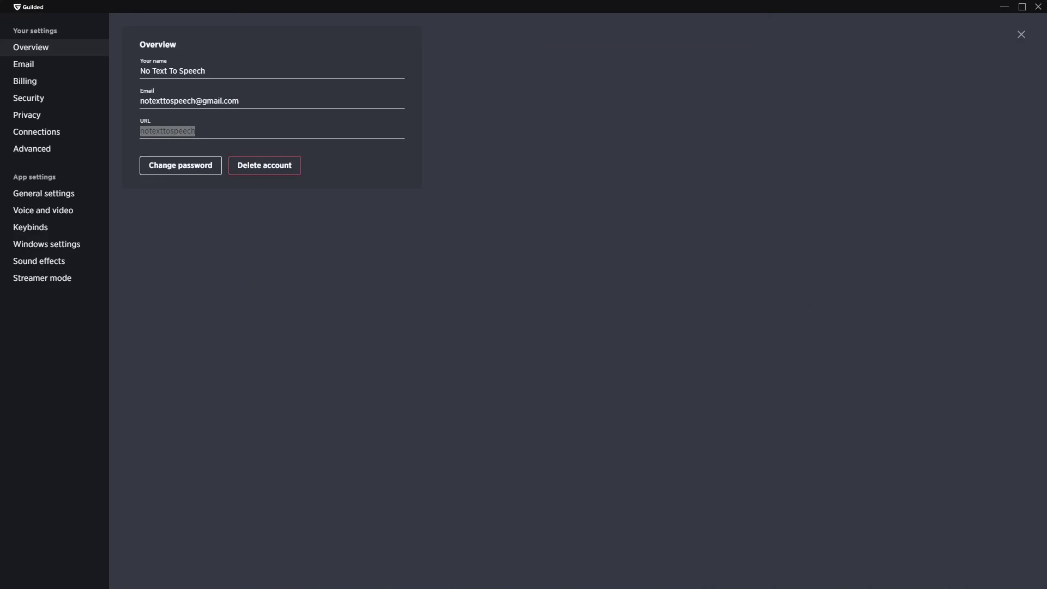
Make the Admin role self-assignable in server settings and save
{"action": "left_click", "coordinate": [1025, 37]}
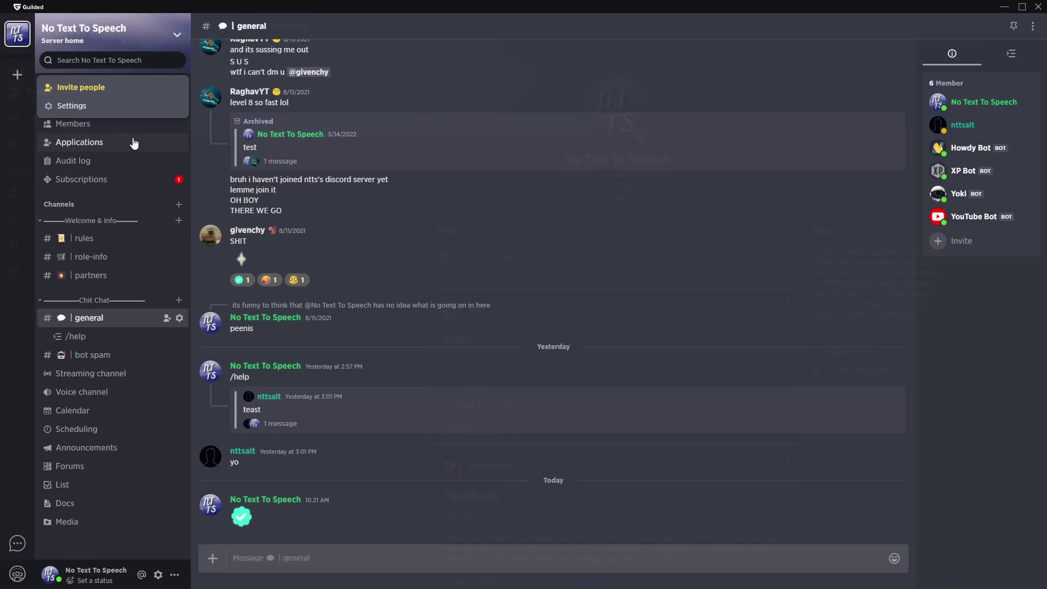
{"action": "left_click", "coordinate": [89, 113]}
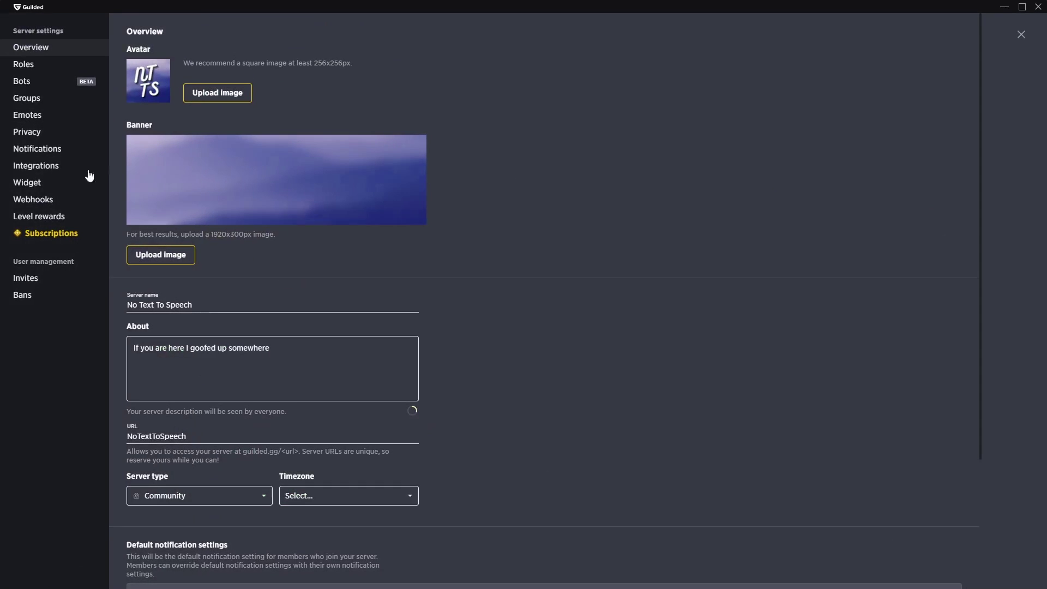
{"action": "left_click", "coordinate": [27, 70]}
{"action": "left_click", "coordinate": [162, 124]}
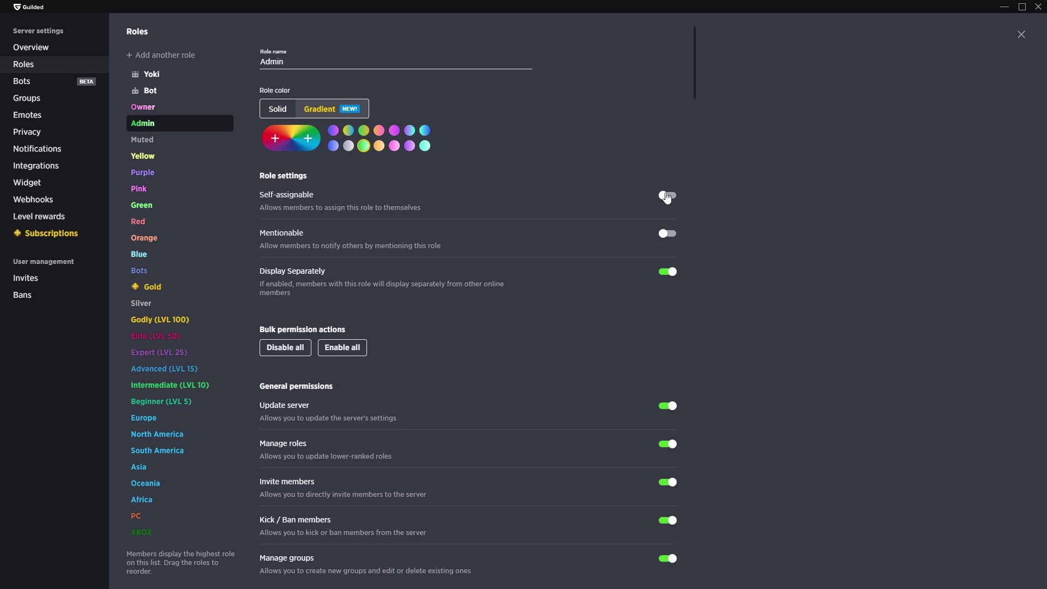
{"action": "left_click", "coordinate": [668, 196]}
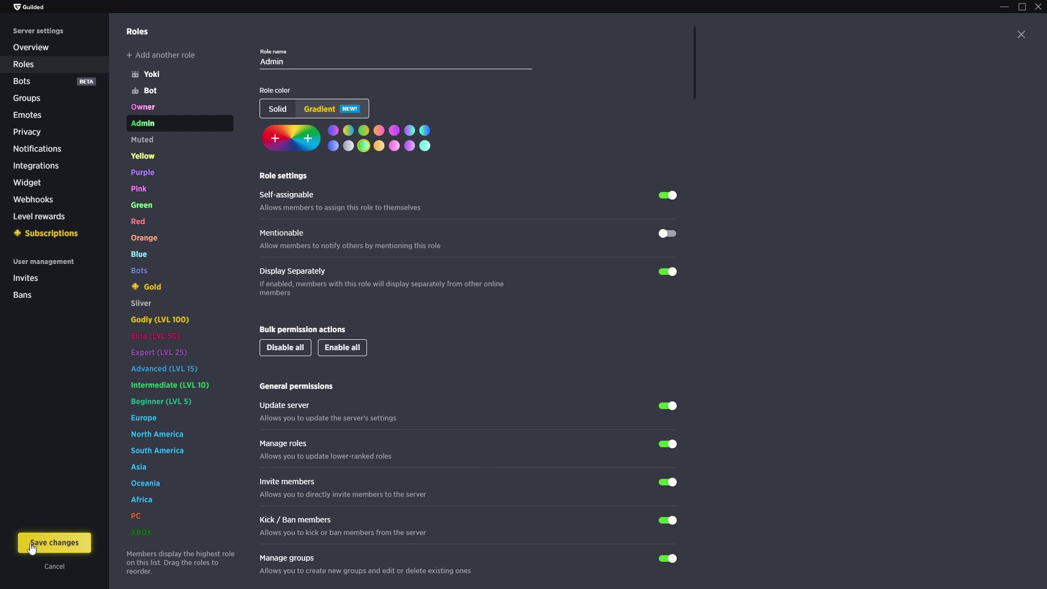
{"action": "left_click", "coordinate": [51, 543]}
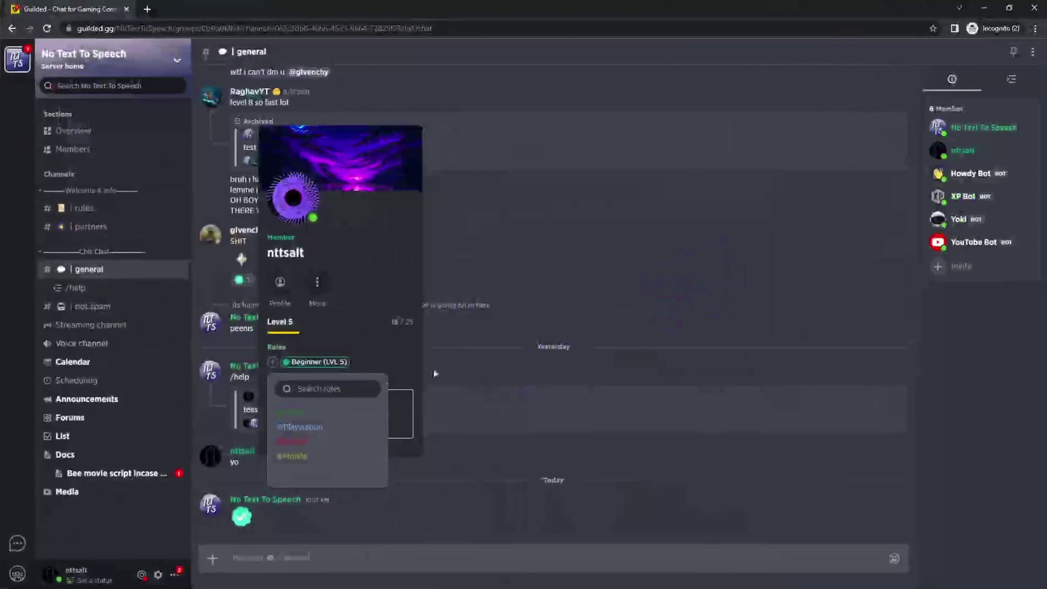
Give the member the Admin role from the role list
{"action": "left_click", "coordinate": [272, 362]}
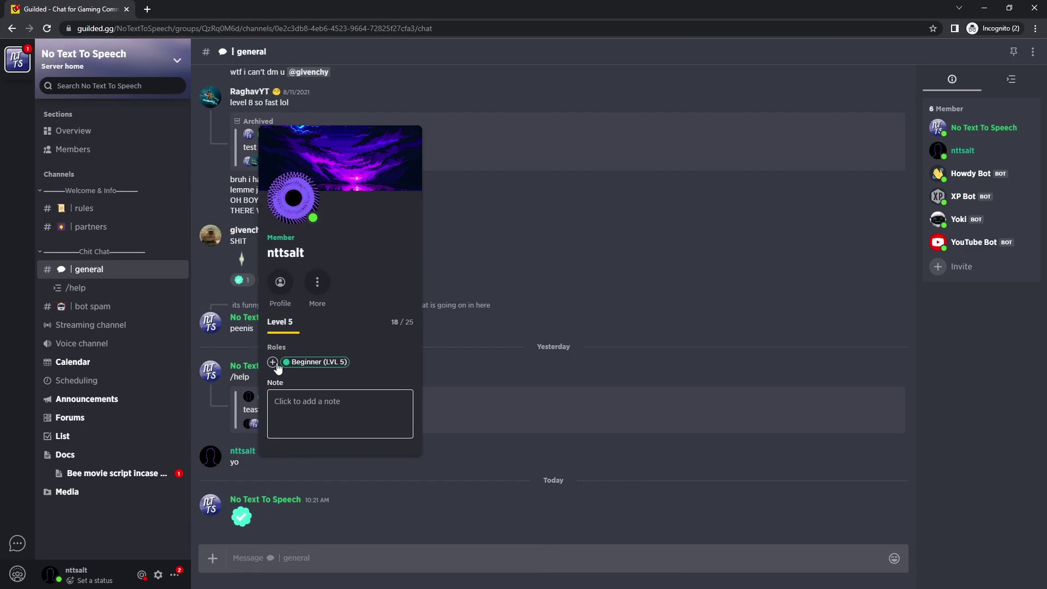
{"action": "left_click", "coordinate": [272, 362]}
{"action": "left_click", "coordinate": [292, 411]}
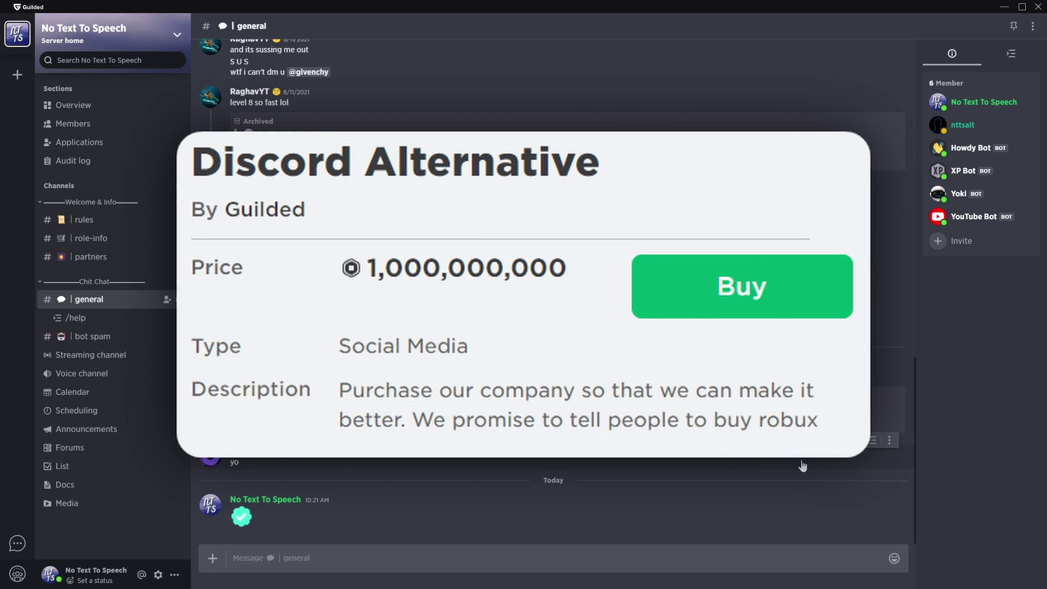
{"action": "scroll", "coordinate": [444, 371], "scroll_direction": "up", "scroll_amount": 1}
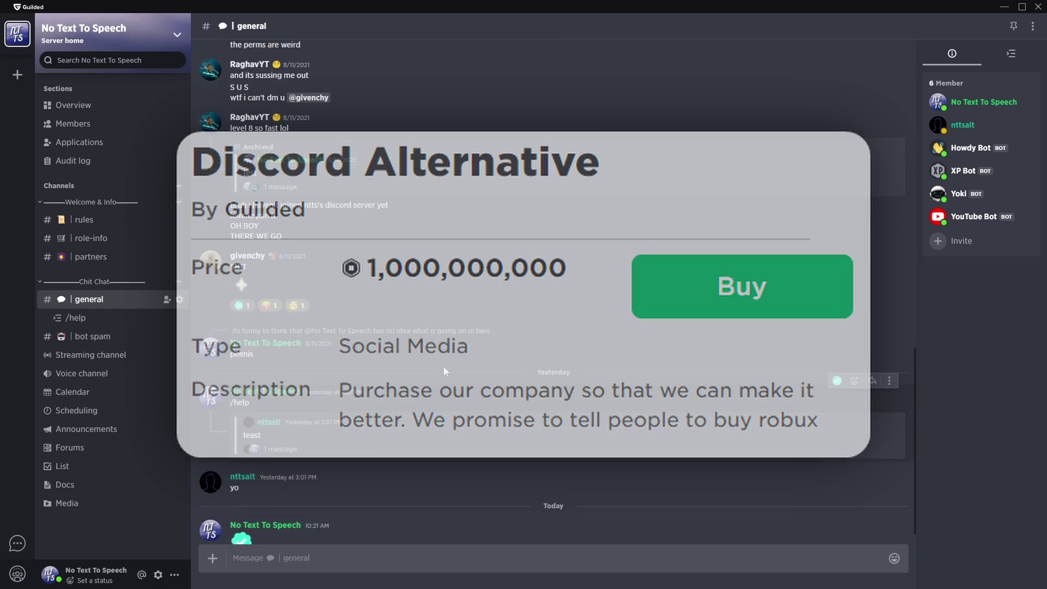
{"action": "scroll", "coordinate": [443, 362], "scroll_direction": "up", "scroll_amount": 3}
{"action": "scroll", "coordinate": [584, 351], "scroll_direction": "down", "scroll_amount": 4}
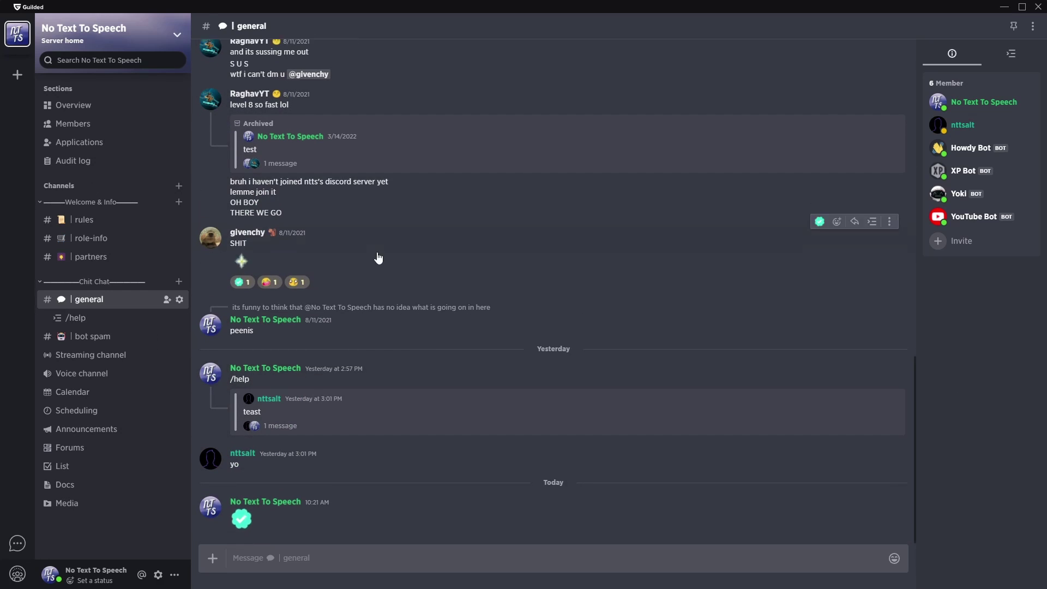
{"action": "scroll", "coordinate": [378, 258], "scroll_direction": "up", "scroll_amount": 5}
{"action": "left_click", "coordinate": [16, 573]}
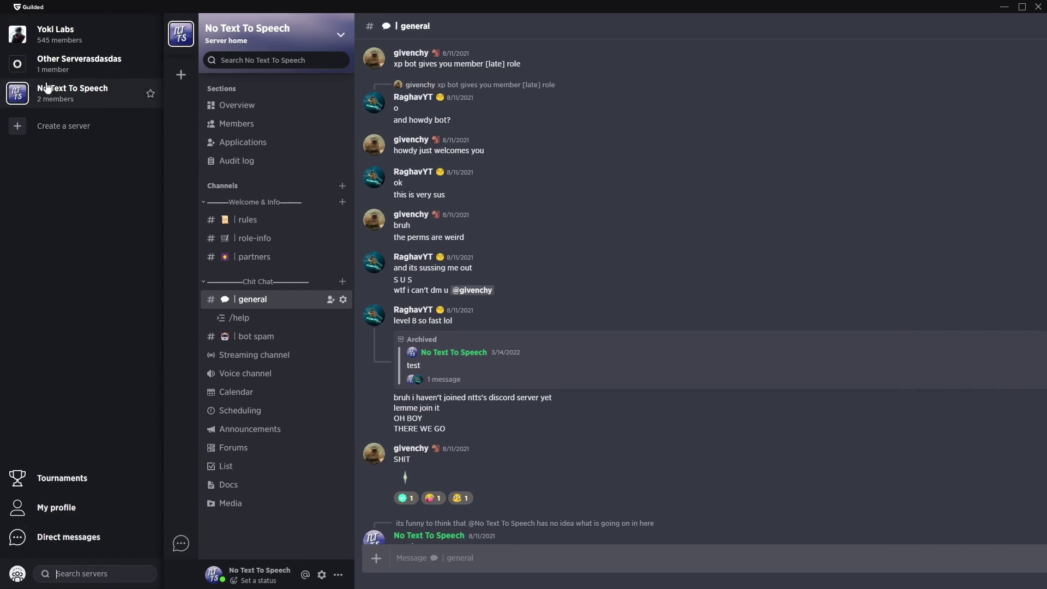
{"action": "left_click", "coordinate": [63, 38]}
{"action": "left_click", "coordinate": [96, 202]}
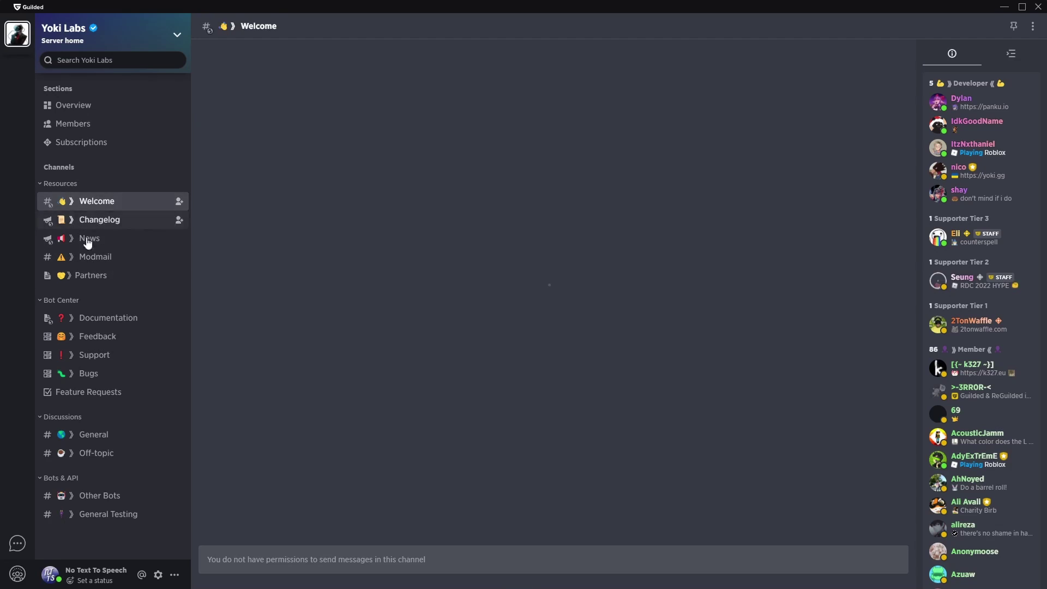
{"action": "left_click", "coordinate": [93, 274]}
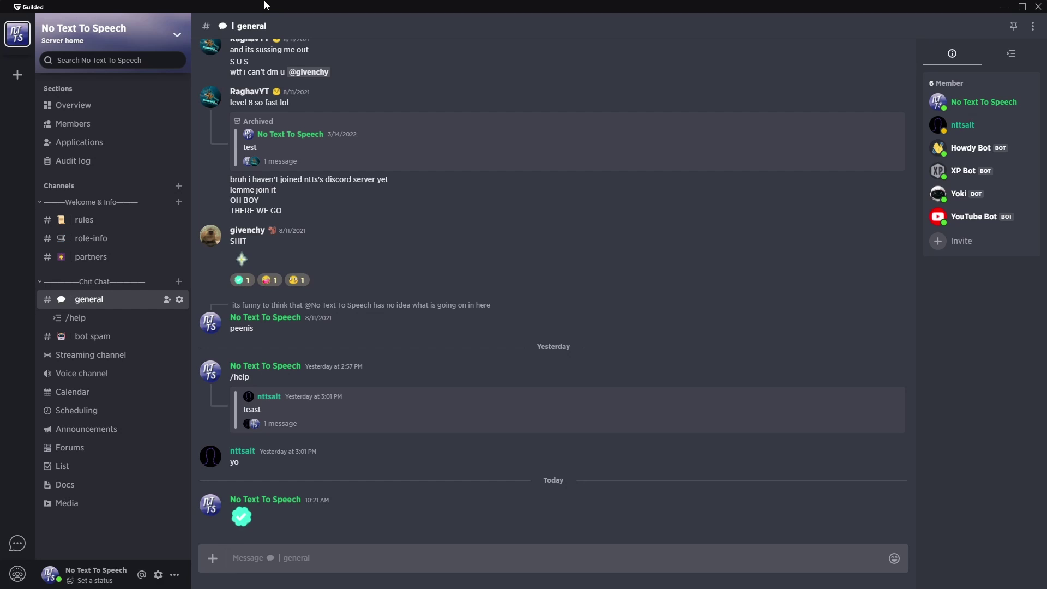
Enable server subscriptions with United States as the payout country
{"action": "left_click", "coordinate": [73, 104]}
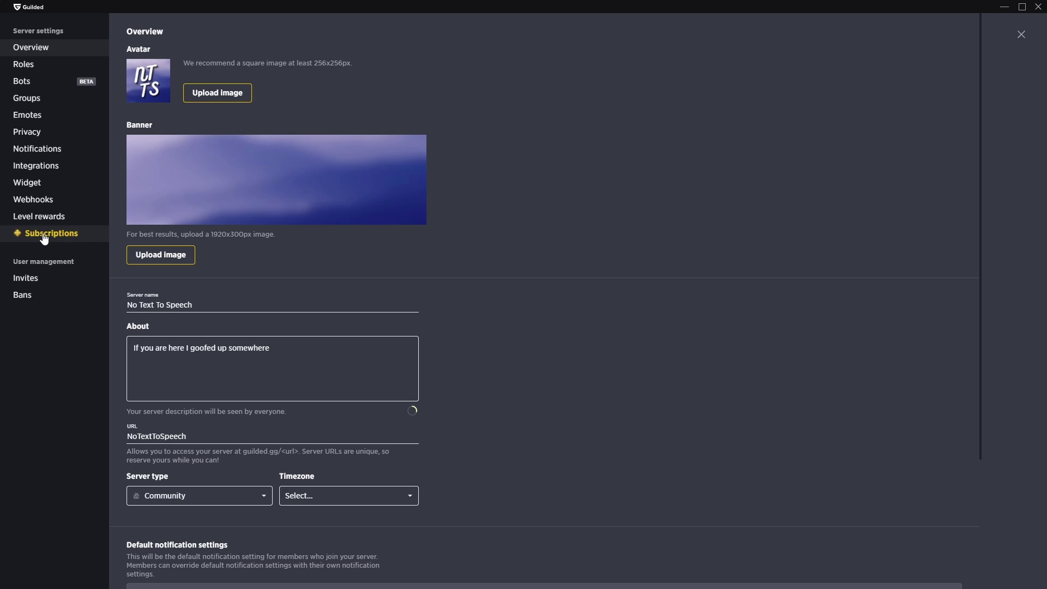
{"action": "left_click", "coordinate": [44, 234]}
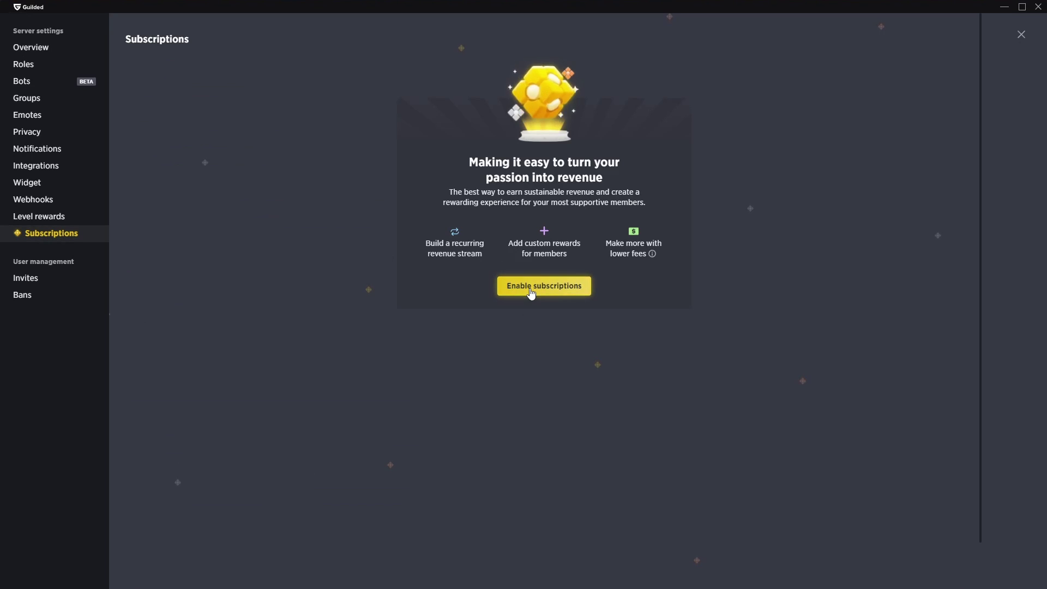
{"action": "left_click", "coordinate": [532, 292]}
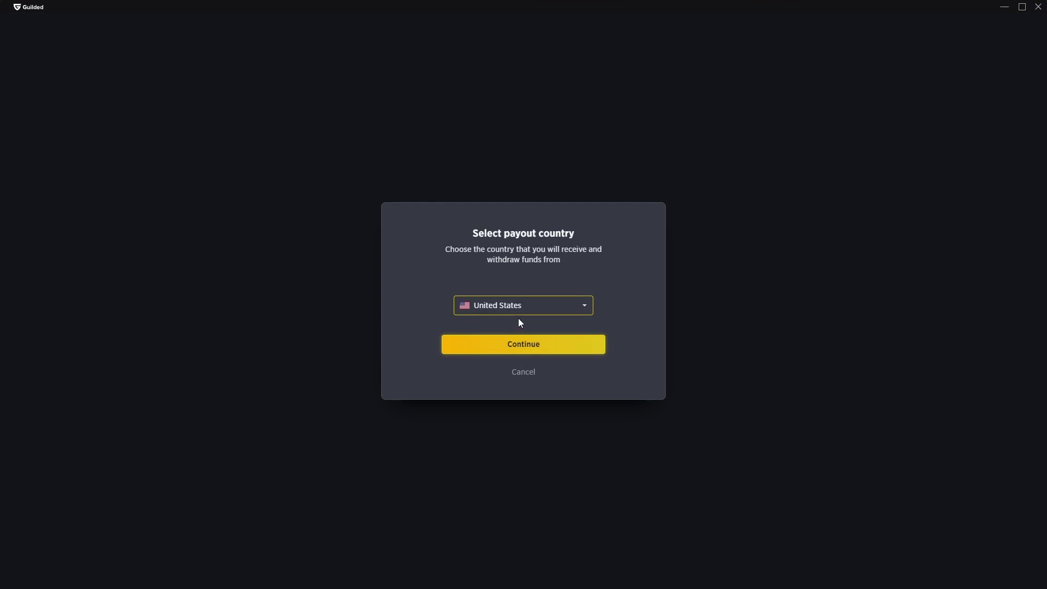
{"action": "left_click", "coordinate": [516, 352]}
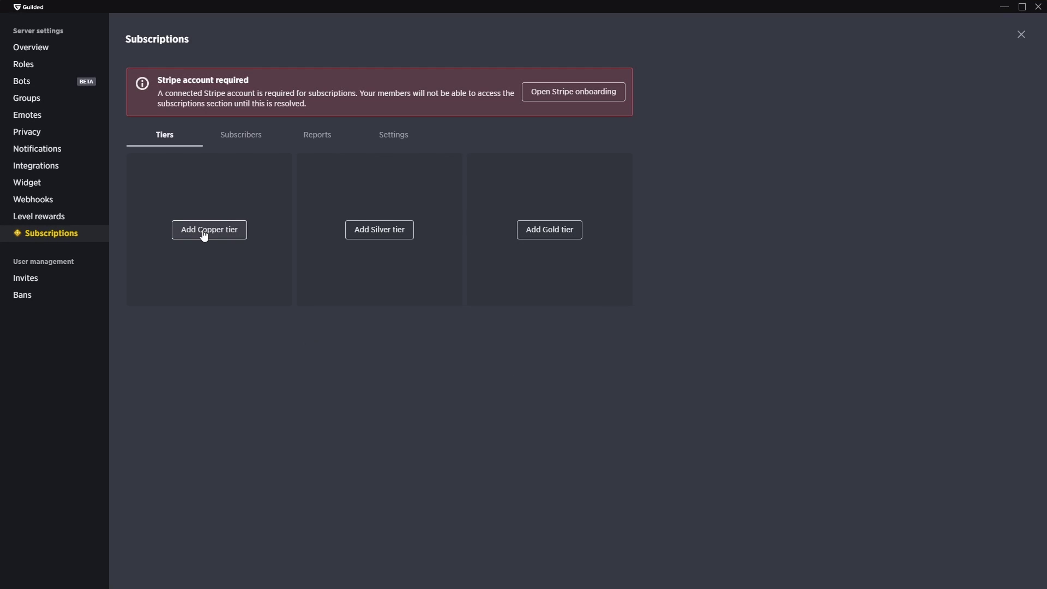
Add a $100/month Gold tier described 'feet photos', discarding a started Copper tier
{"action": "left_click", "coordinate": [201, 229]}
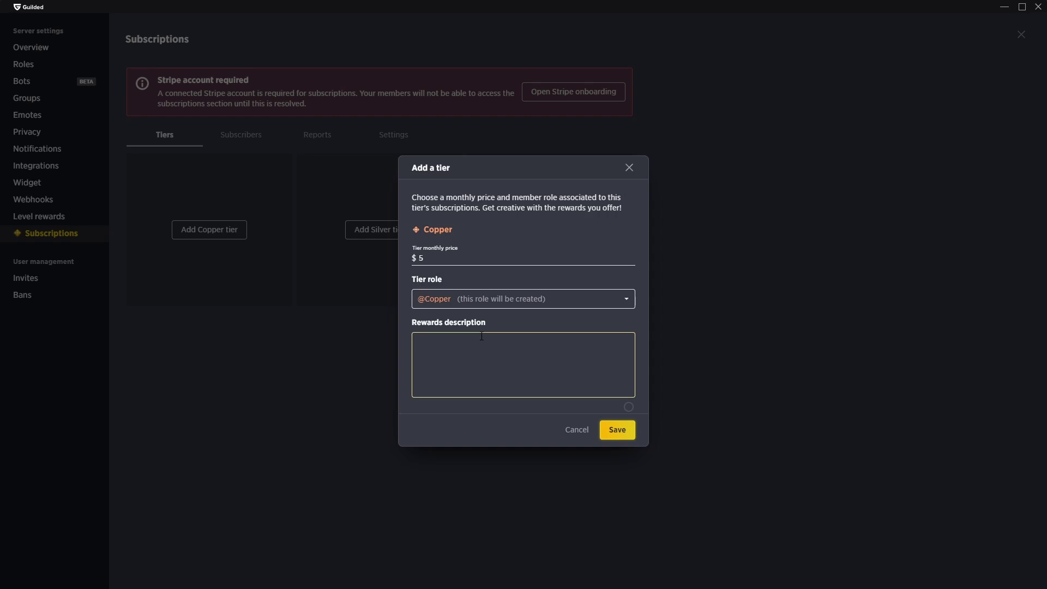
{"action": "left_click", "coordinate": [629, 168]}
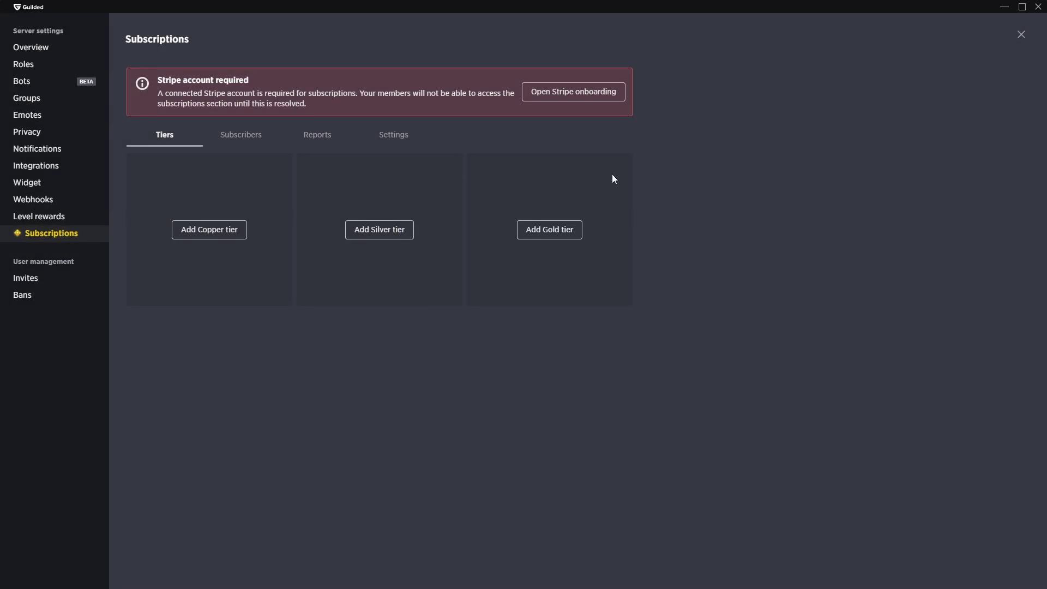
{"action": "left_click", "coordinate": [547, 229]}
{"action": "double_click", "coordinate": [459, 266]}
{"action": "type", "text": "100"}
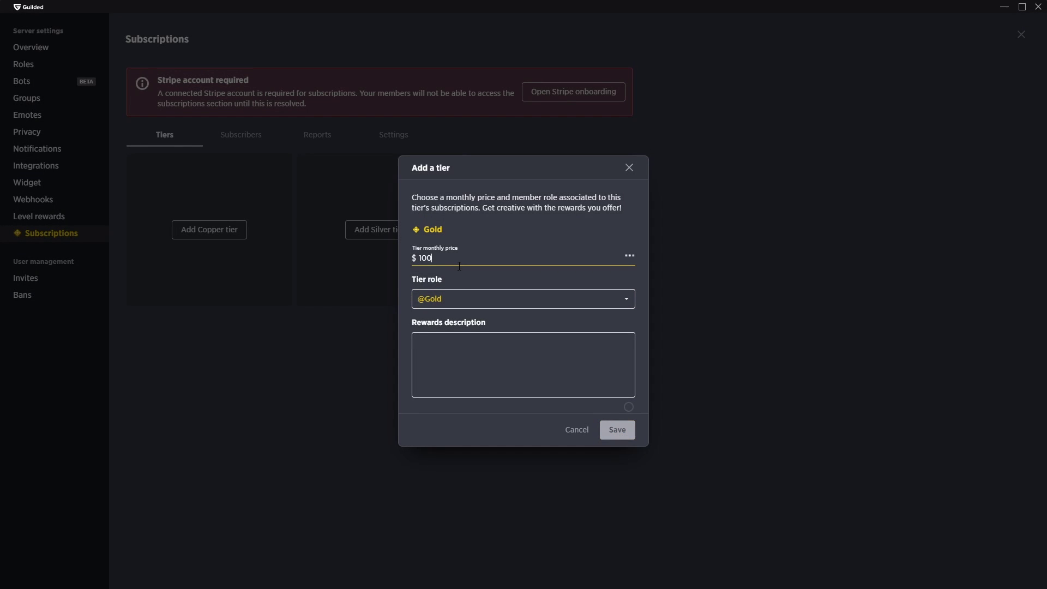
{"action": "left_click", "coordinate": [420, 382]}
{"action": "type", "text": "feet photos"}
{"action": "key", "text": "Return"}
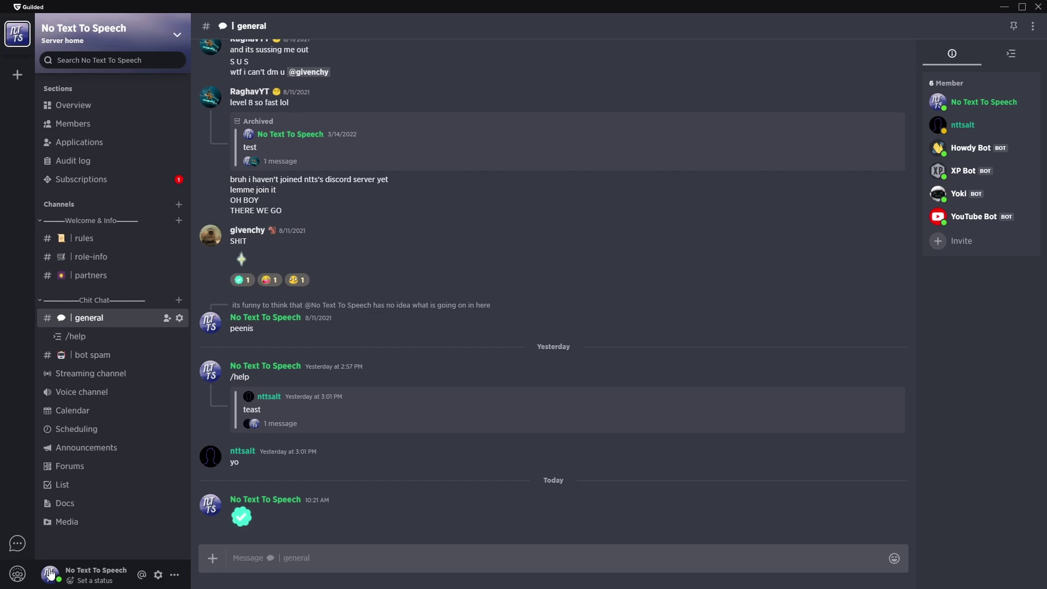
Open your profile page and dismiss the social network linking choices without linking one
{"action": "left_click", "coordinate": [50, 574]}
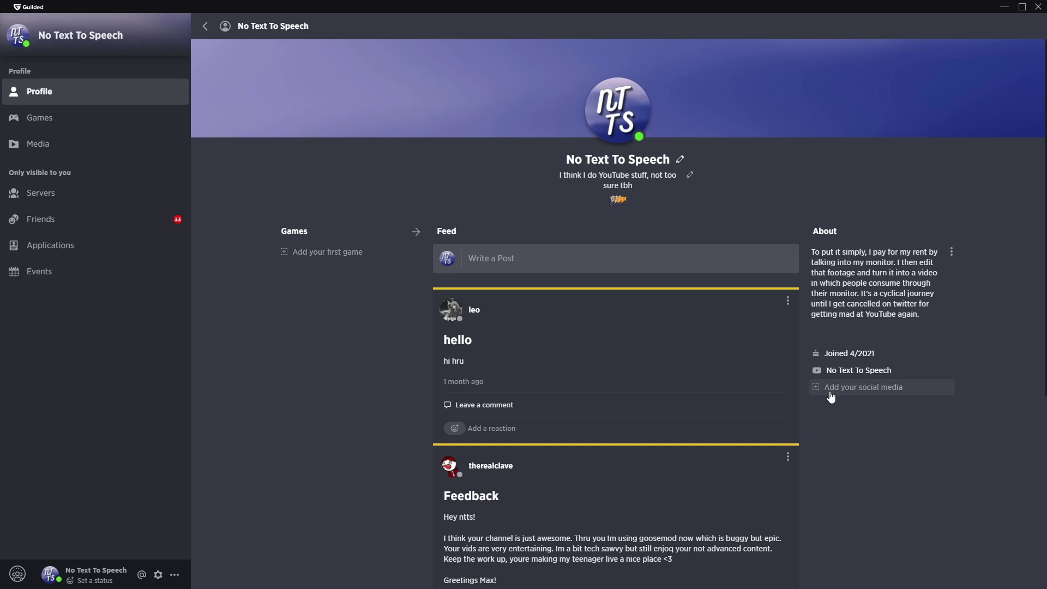
{"action": "left_click", "coordinate": [830, 391]}
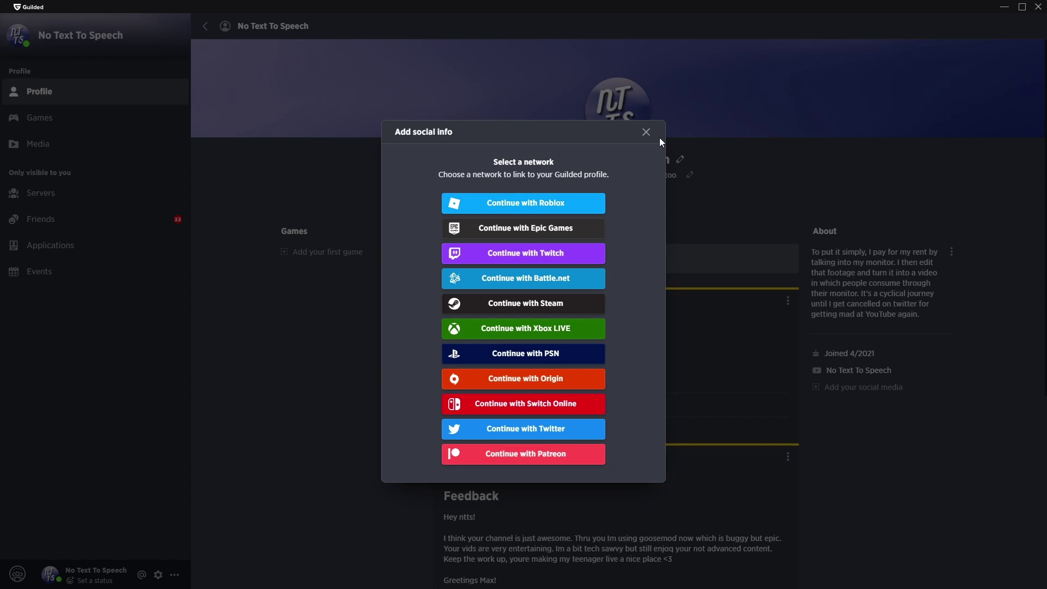
{"action": "left_click", "coordinate": [712, 152]}
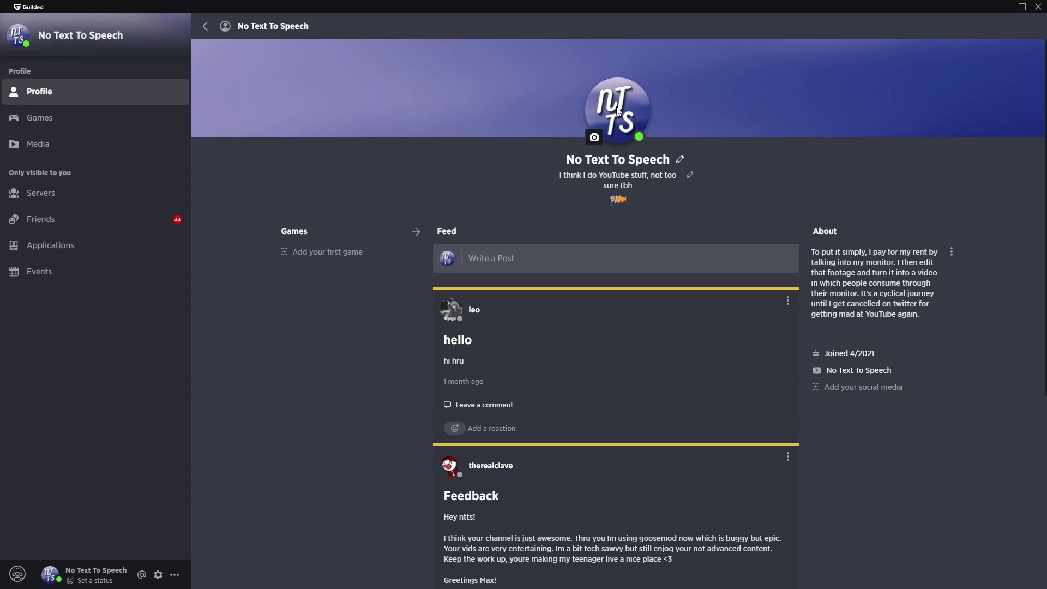
View how to earn more Stonks flair, then close the refer-a-friend details
{"action": "mouse_move", "coordinate": [991, 126]}
{"action": "mouse_move", "coordinate": [624, 201]}
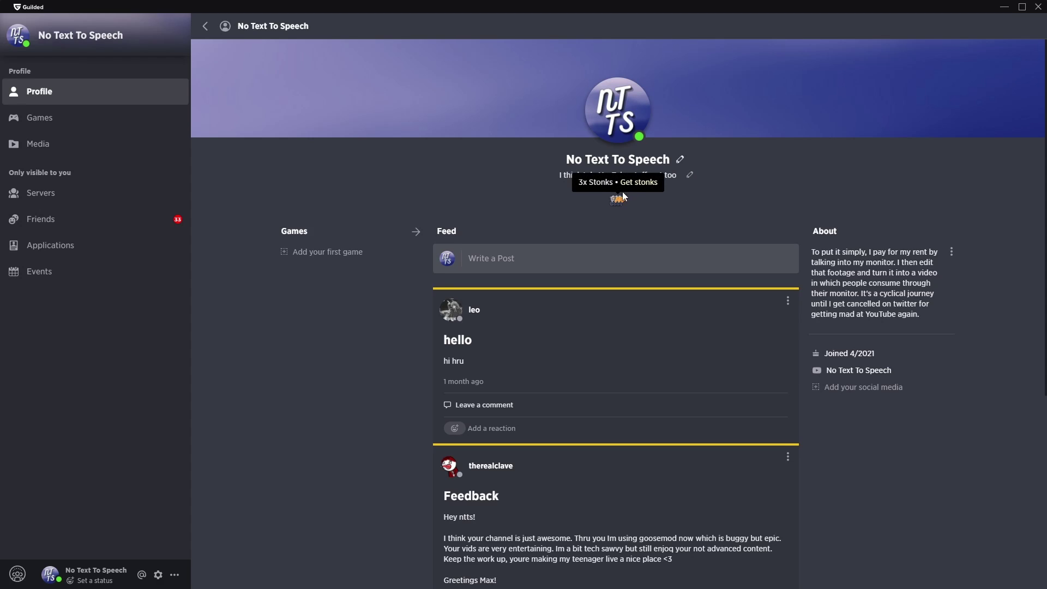
{"action": "left_click", "coordinate": [623, 196]}
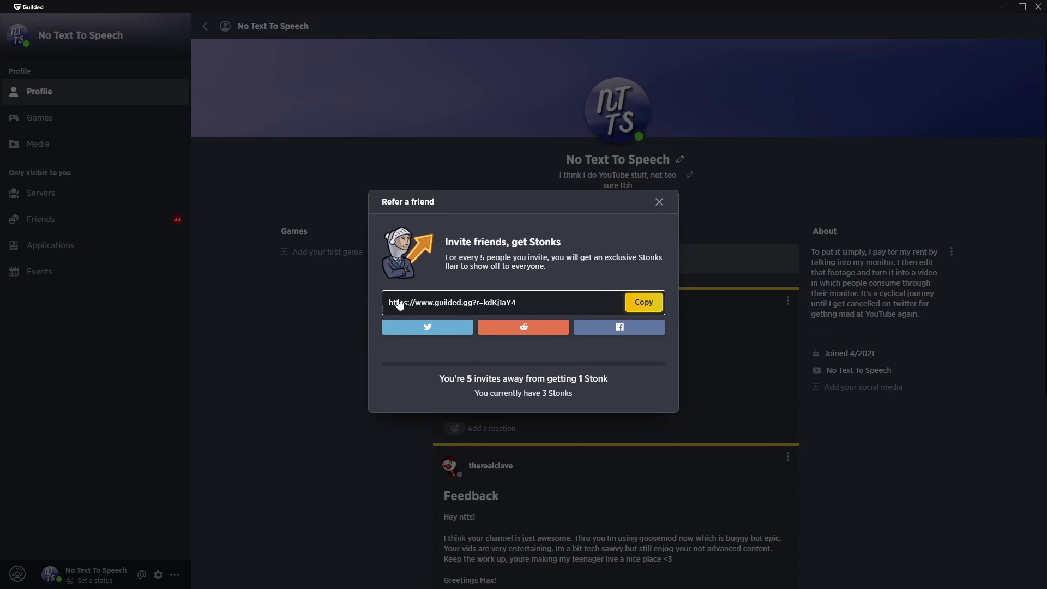
{"action": "left_click", "coordinate": [660, 202]}
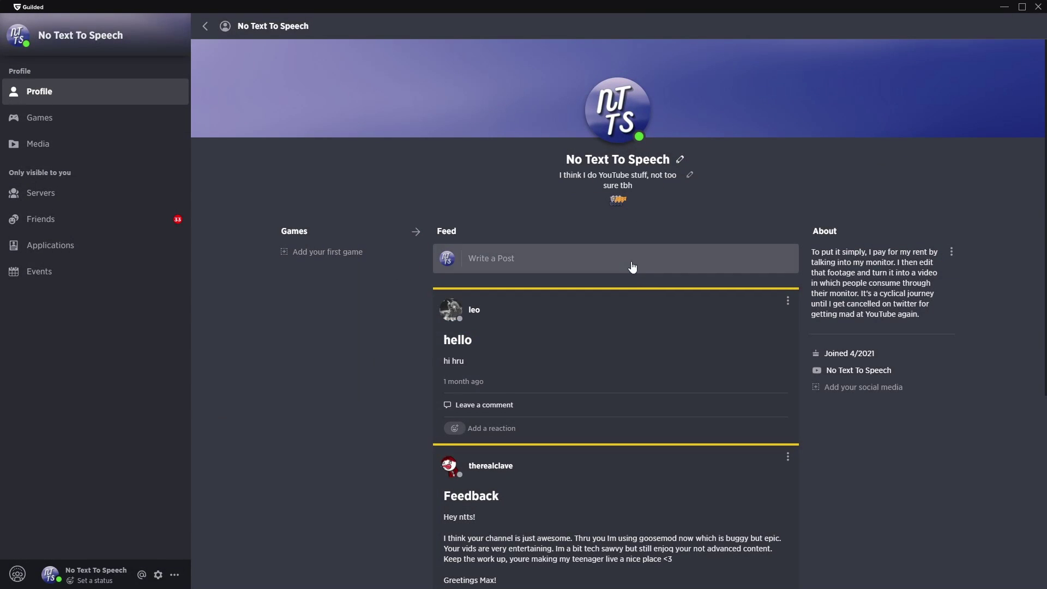
Add Minecraft as the profile's first game, skip the alias, and open account settings
{"action": "left_click", "coordinate": [410, 253]}
{"action": "left_click", "coordinate": [517, 314]}
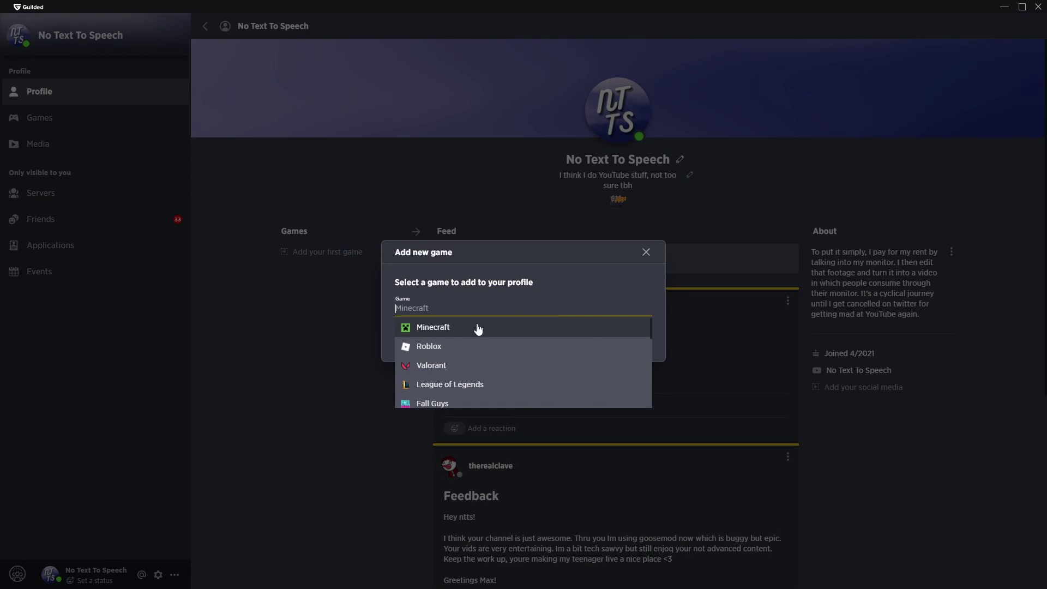
{"action": "left_click", "coordinate": [435, 327]}
{"action": "left_click", "coordinate": [539, 338]}
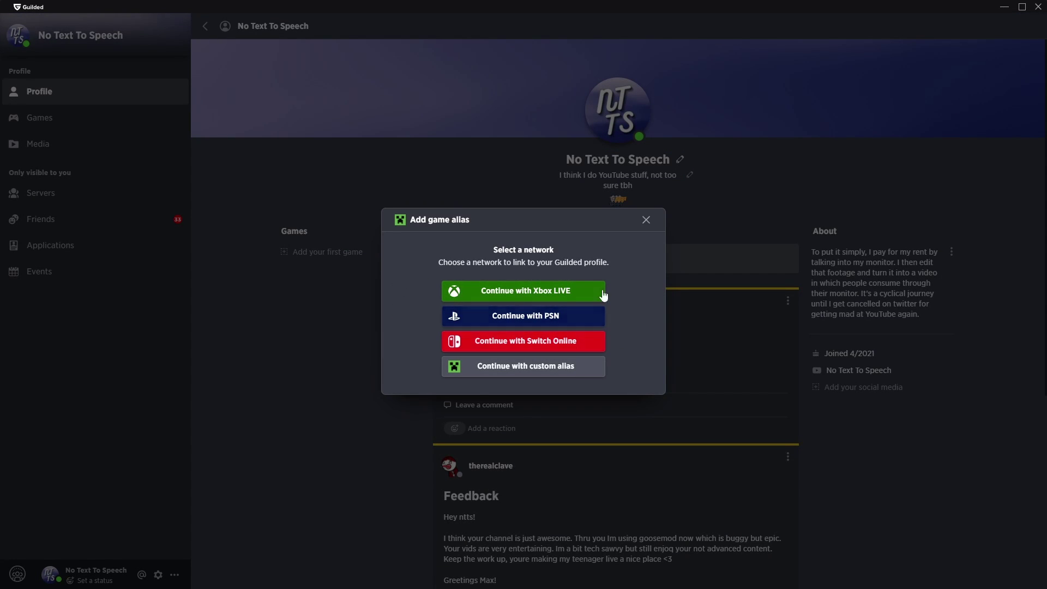
{"action": "left_click", "coordinate": [646, 219]}
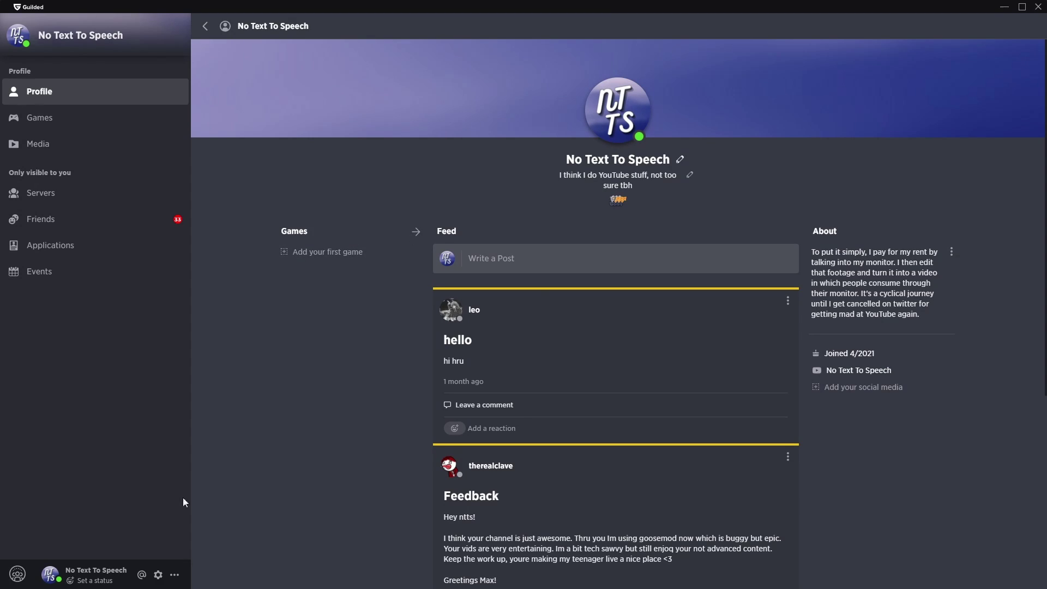
{"action": "left_click", "coordinate": [157, 576]}
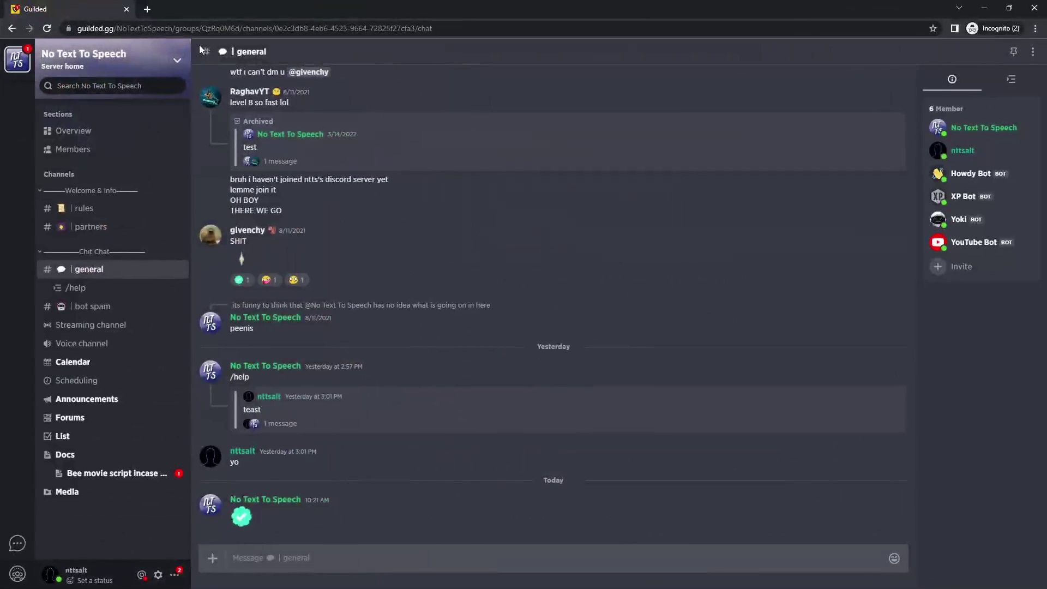
Replace the guilded.gg address path with your u/ username path and load the profile
{"action": "left_click", "coordinate": [200, 30]}
{"action": "left_click_drag", "start_coordinate": [476, 28], "coordinate": [166, 28]}
{"action": "key", "text": "BackSpace"}
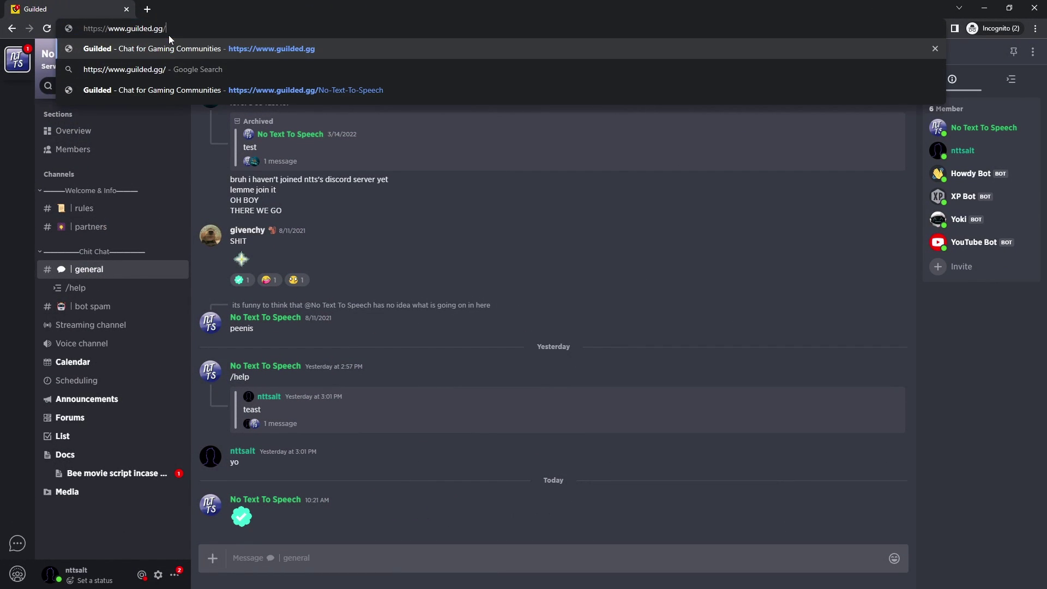
{"action": "type", "text": "u"}
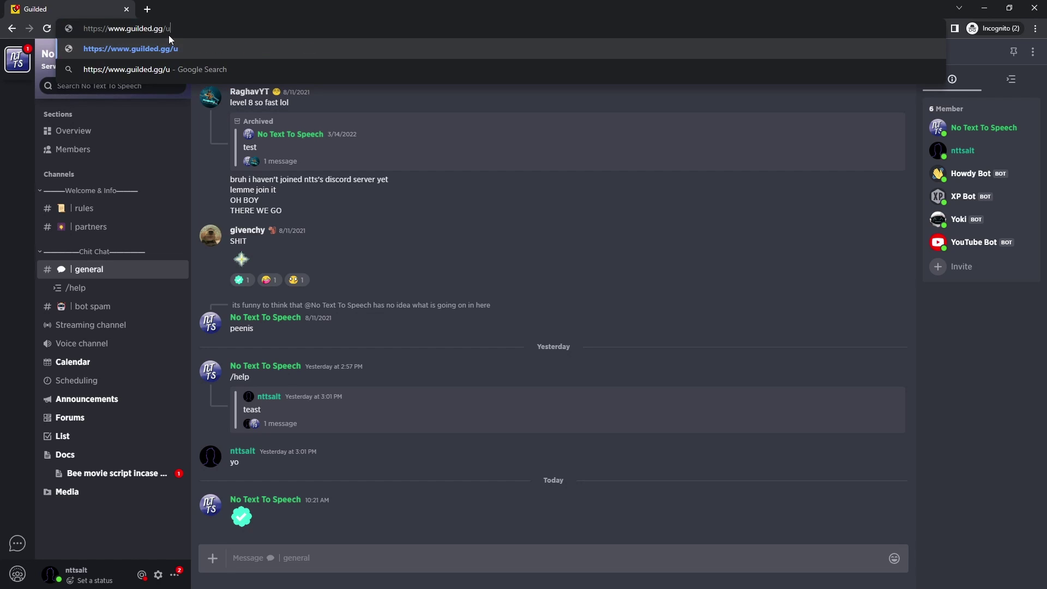
{"action": "type", "text": "/notexttospeech"}
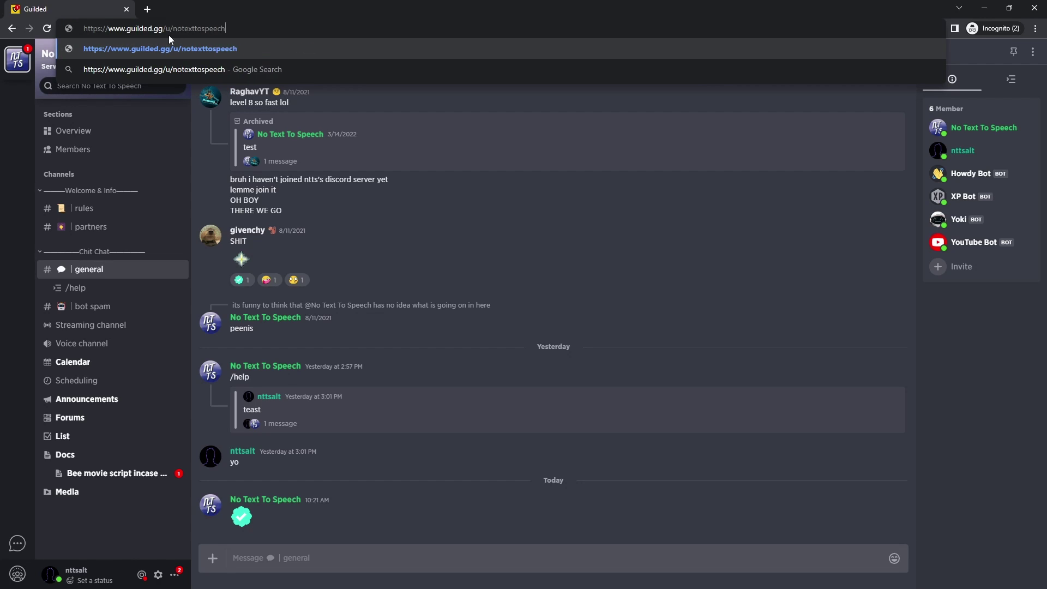
{"action": "key", "text": "Return"}
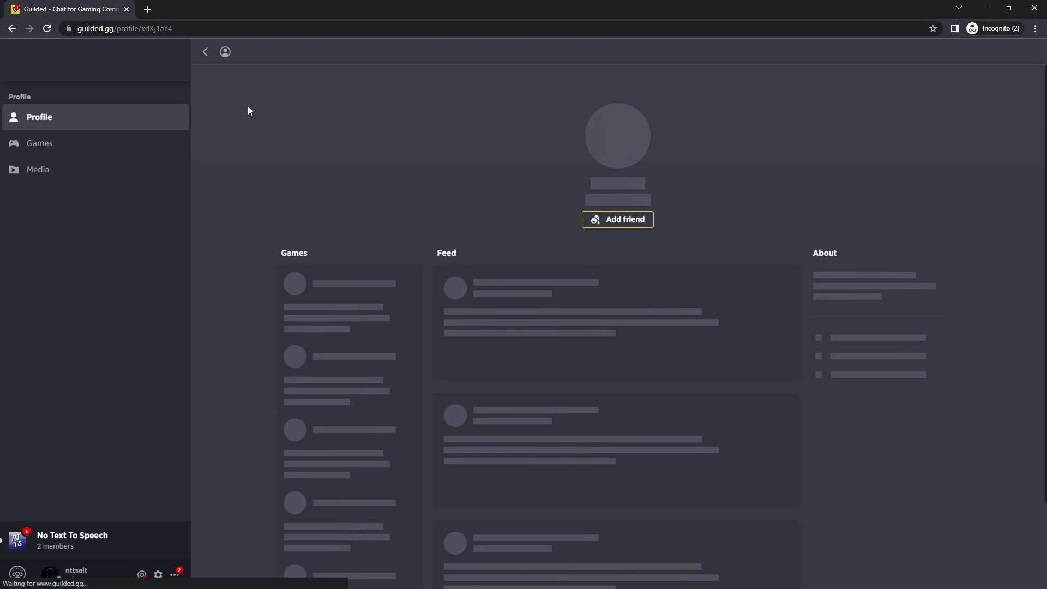
{"action": "mouse_move", "coordinate": [620, 233]}
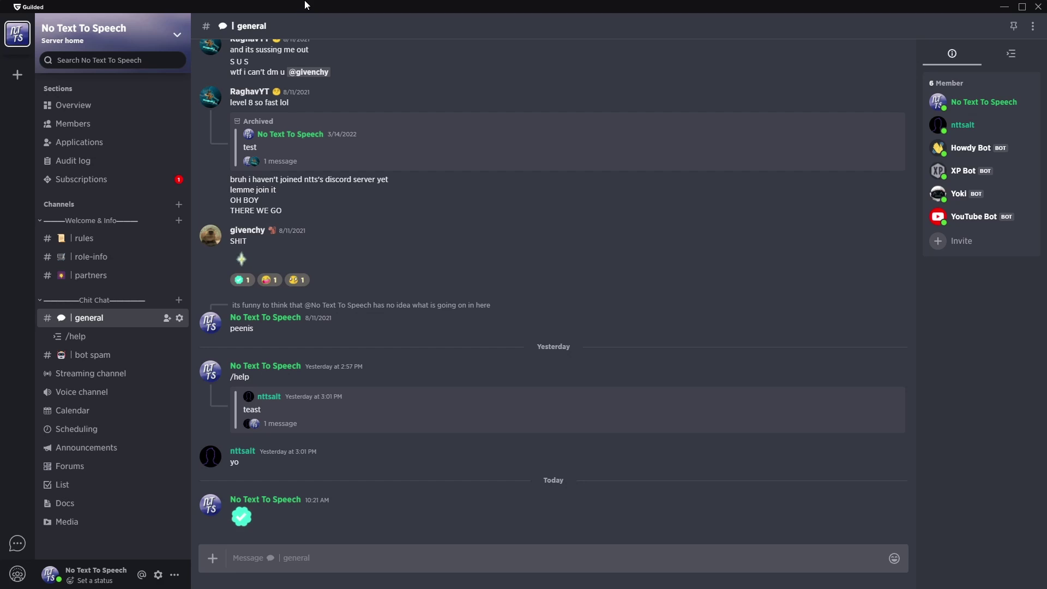
Start a new channel under Chit Chat, then discard the unfinished creation form
{"action": "left_click", "coordinate": [179, 300]}
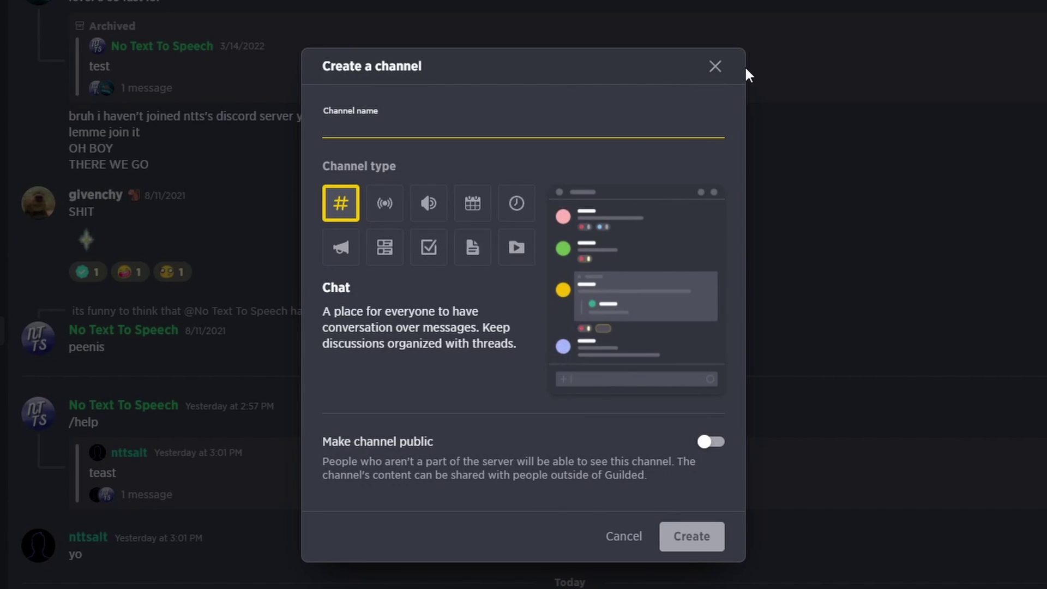
{"action": "left_click", "coordinate": [715, 66]}
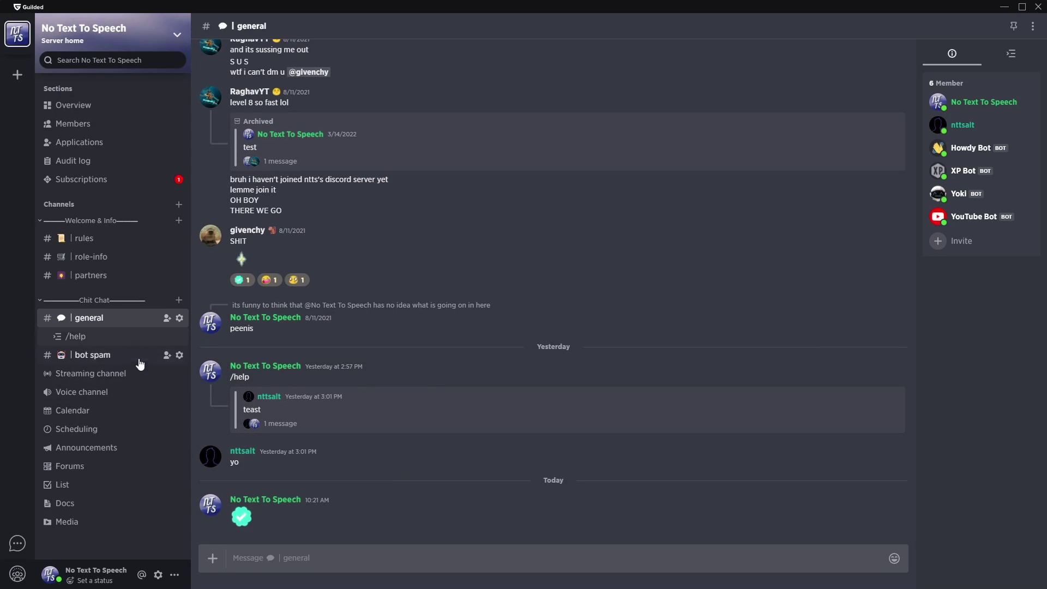
In the Streaming channel, join voice, send a short test chat message, then disconnect
{"action": "left_click", "coordinate": [104, 380]}
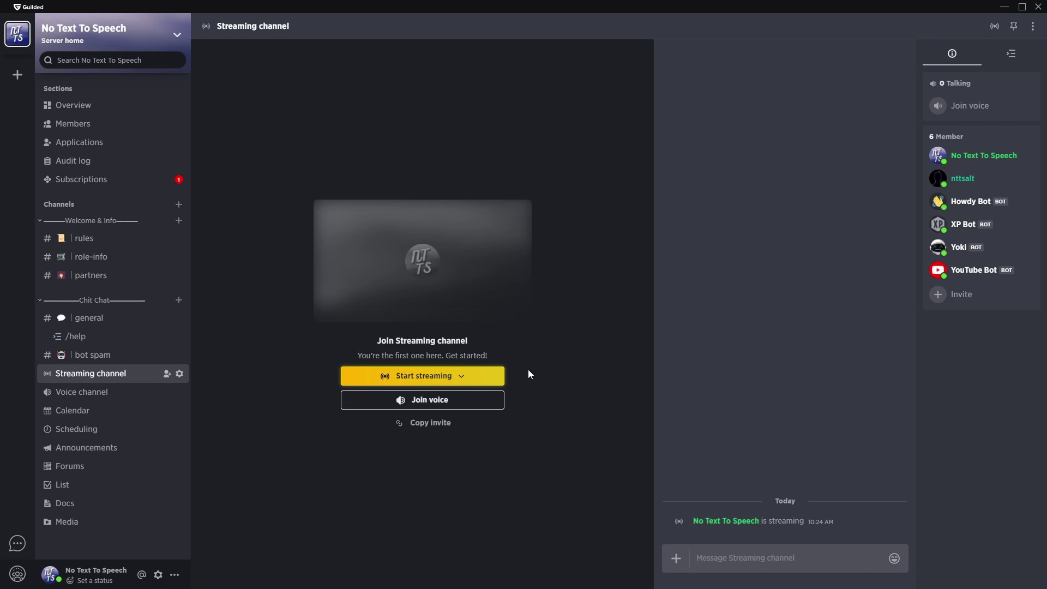
{"action": "left_click", "coordinate": [432, 401]}
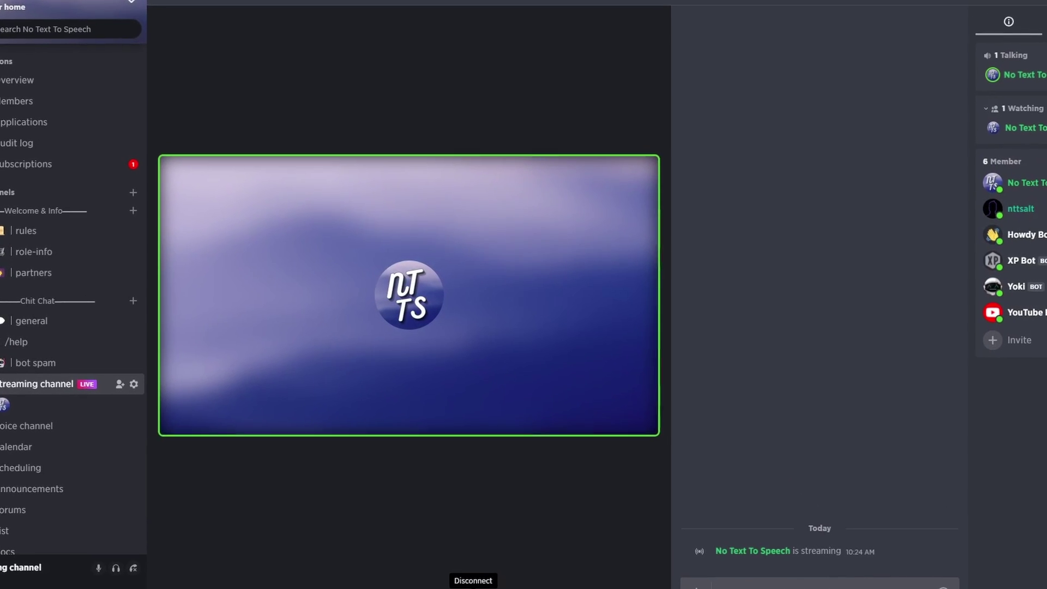
{"action": "type", "text": "kjasdhkasjhd"}
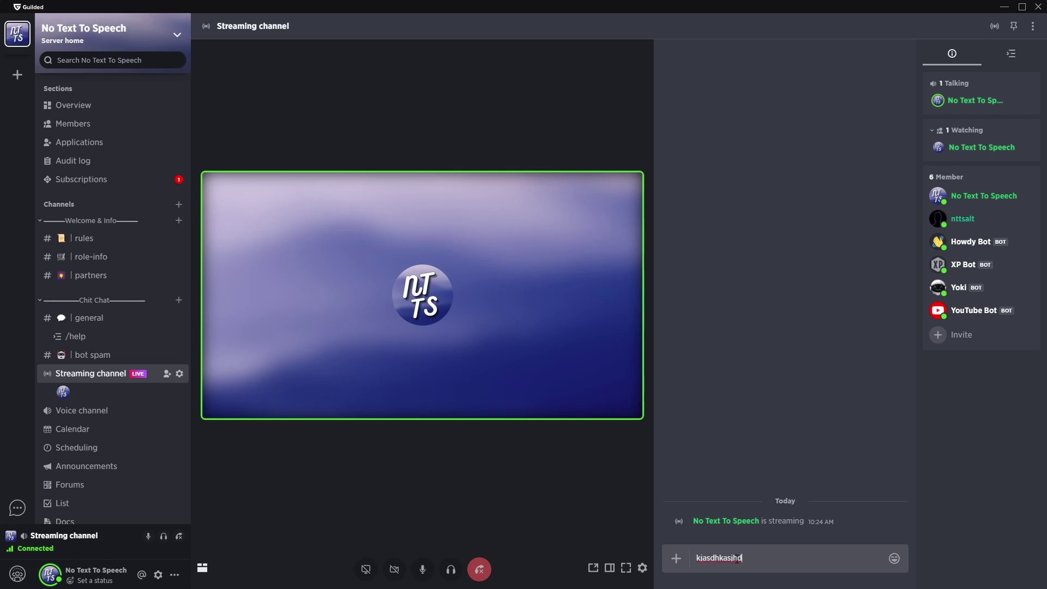
{"action": "key", "text": "Return"}
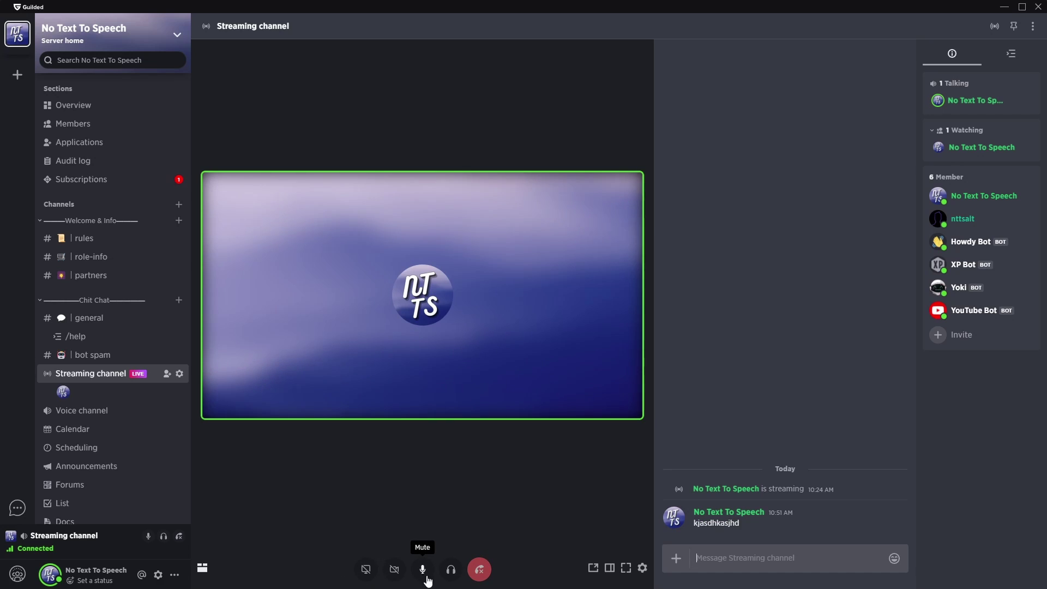
{"action": "left_click", "coordinate": [479, 569]}
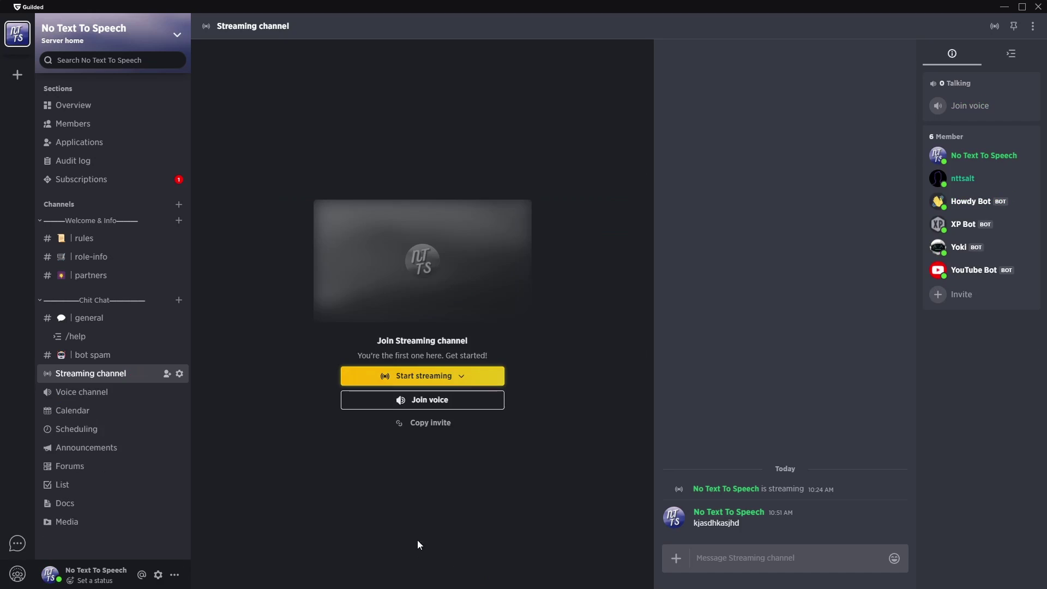
Open the Voice channel, add a Subrooms voice room, and join the voice lobby
{"action": "left_click", "coordinate": [83, 391]}
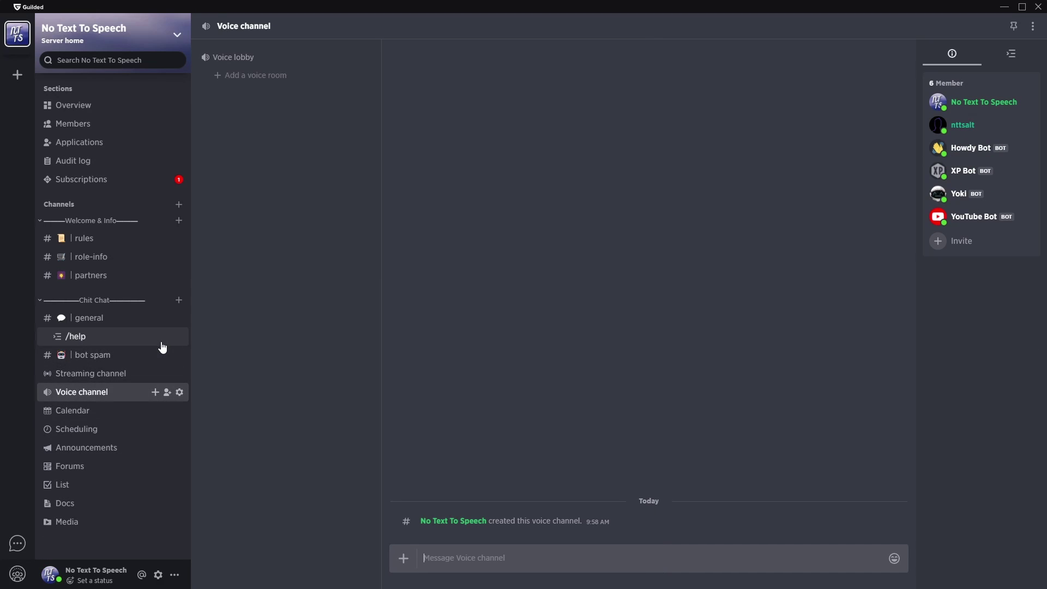
{"action": "left_click", "coordinate": [271, 79]}
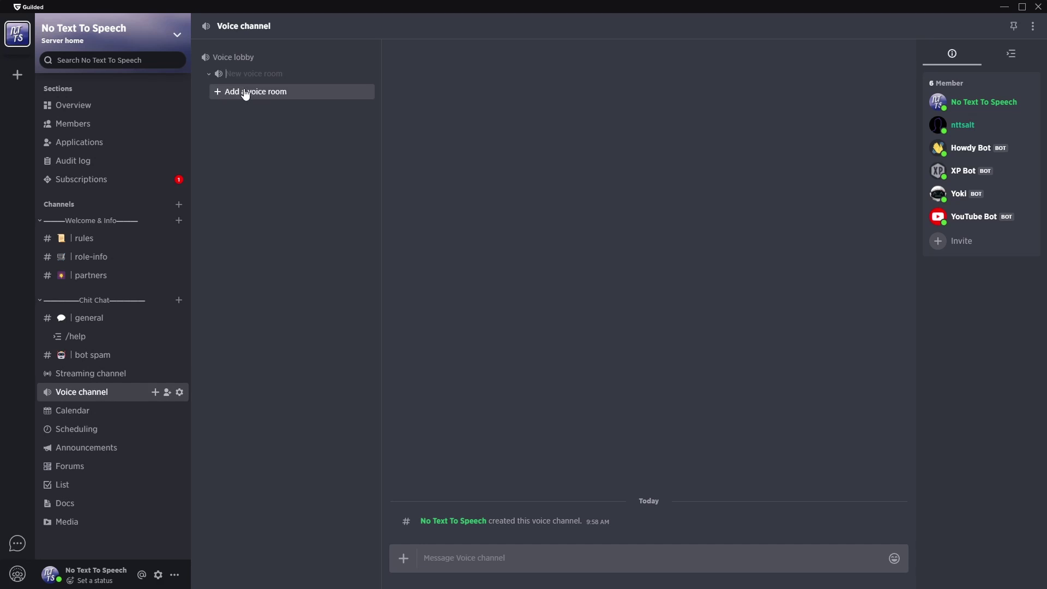
{"action": "type", "text": "1"}
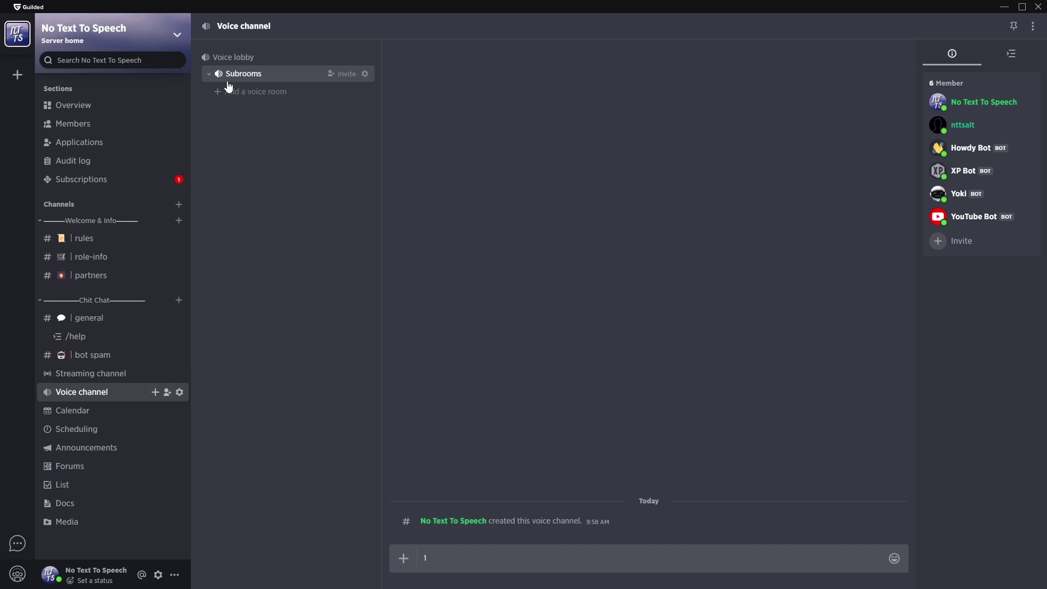
{"action": "left_click", "coordinate": [252, 65]}
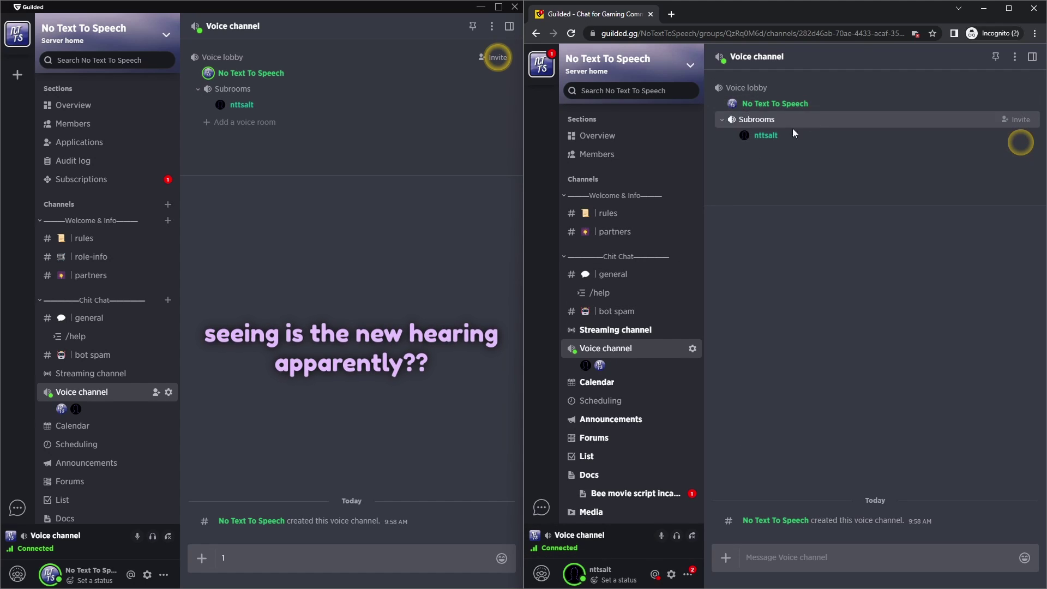
Mute the mic in the desktop app and browser, then unmute the desktop app
{"action": "left_click", "coordinate": [137, 536]}
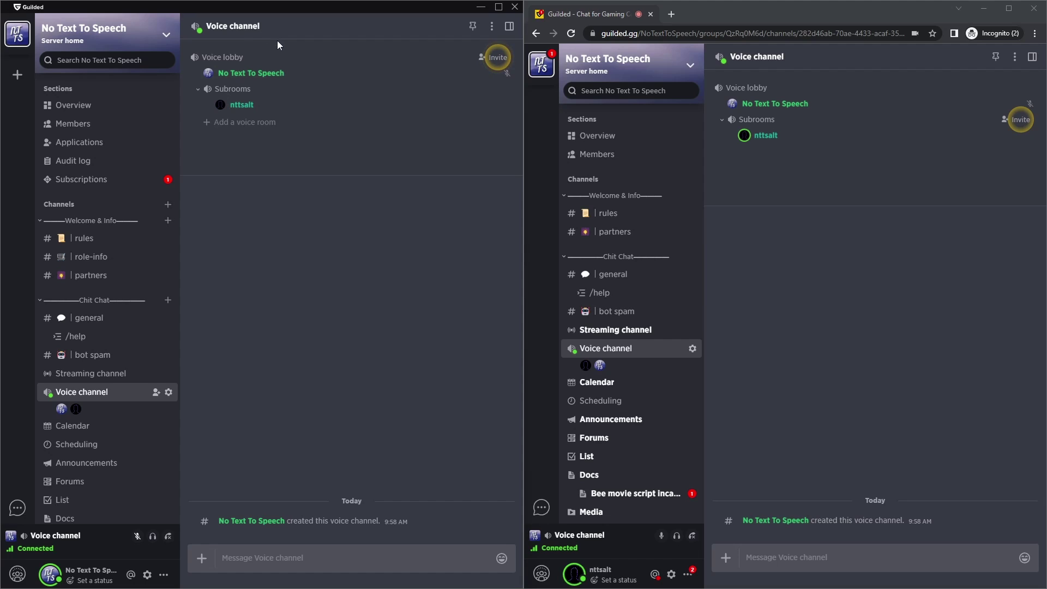
{"action": "left_click", "coordinate": [661, 536]}
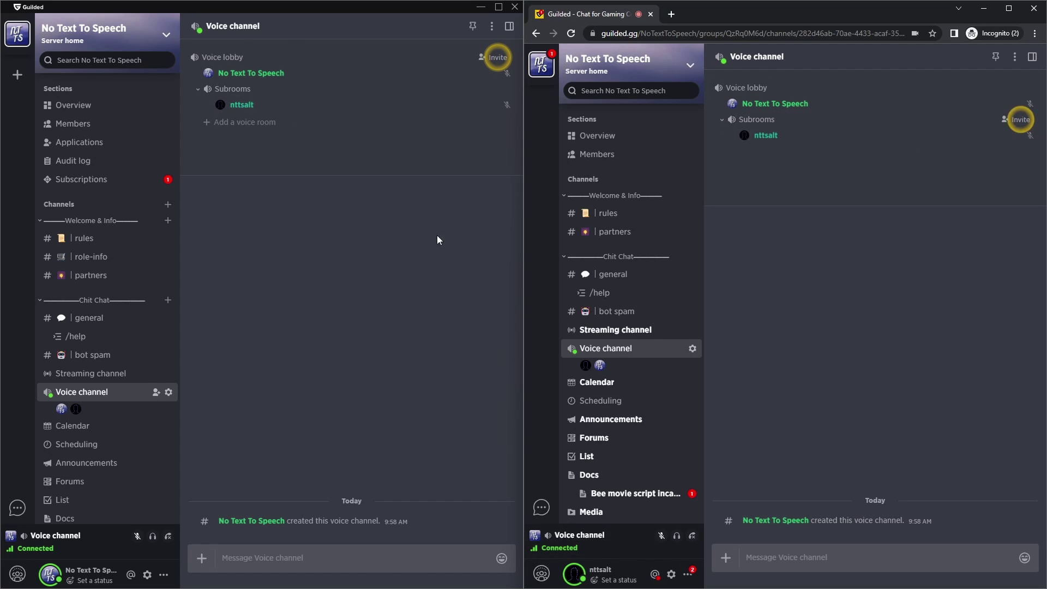
{"action": "left_click", "coordinate": [137, 536]}
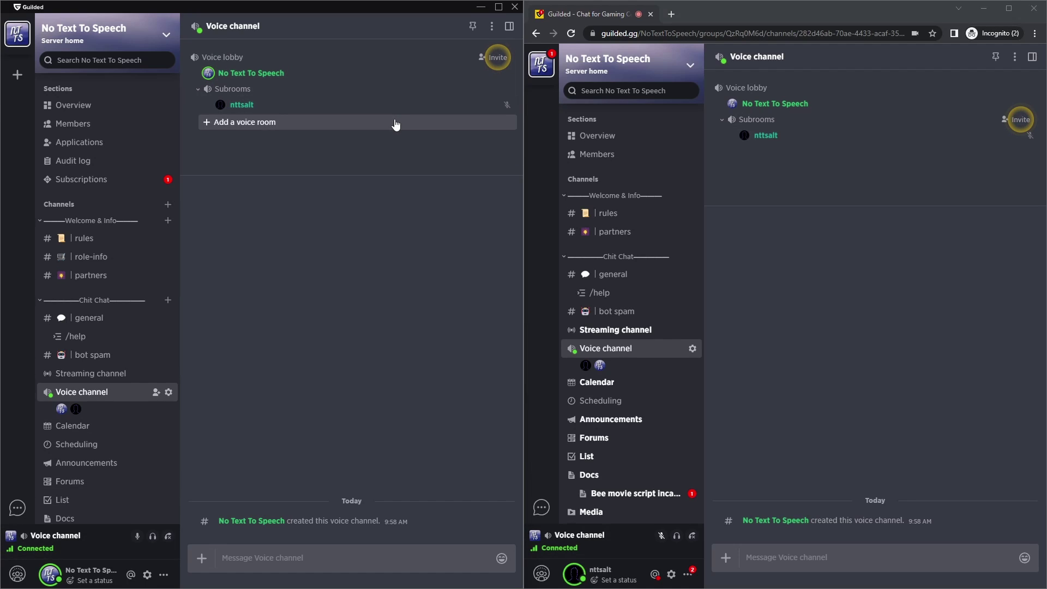
Maximize the app and save Ctrl+B as the Voice channel broadcast keybind
{"action": "double_click", "coordinate": [388, 10]}
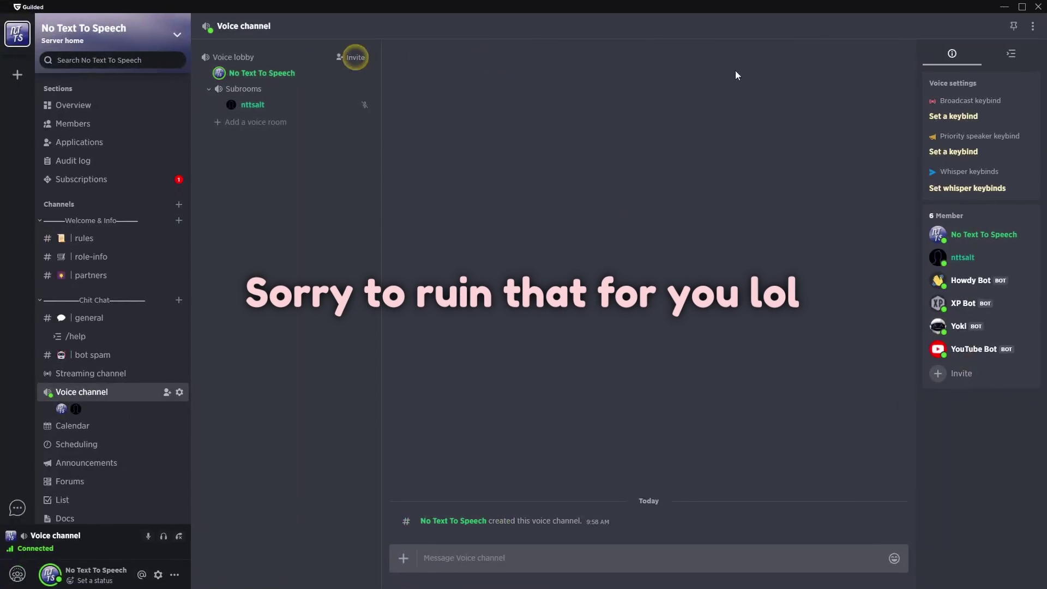
{"action": "left_click", "coordinate": [957, 117]}
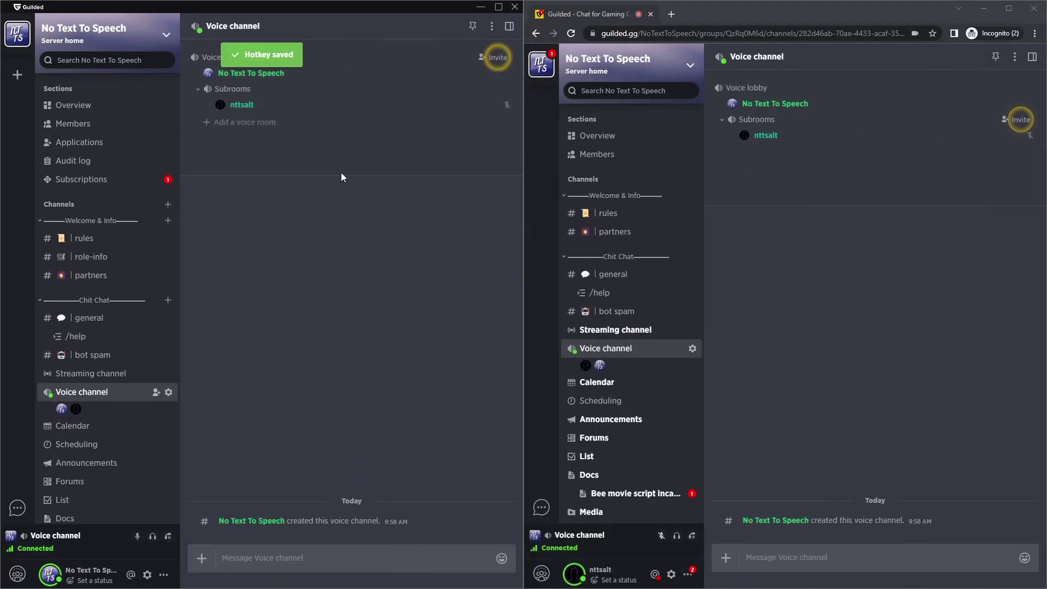
{"action": "key", "text": "ctrl+b"}
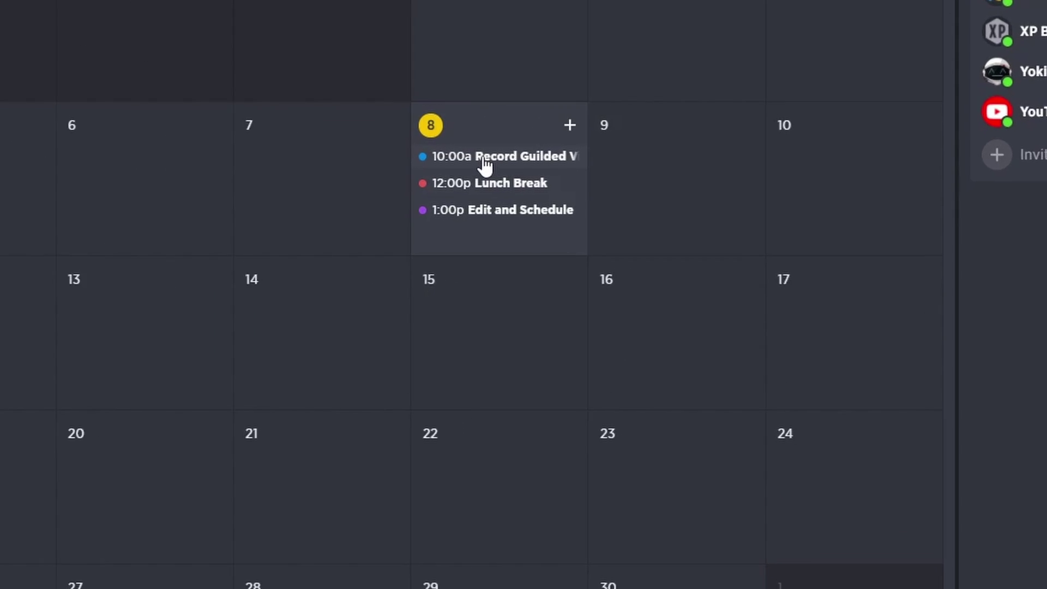
{"action": "left_click", "coordinate": [644, 217]}
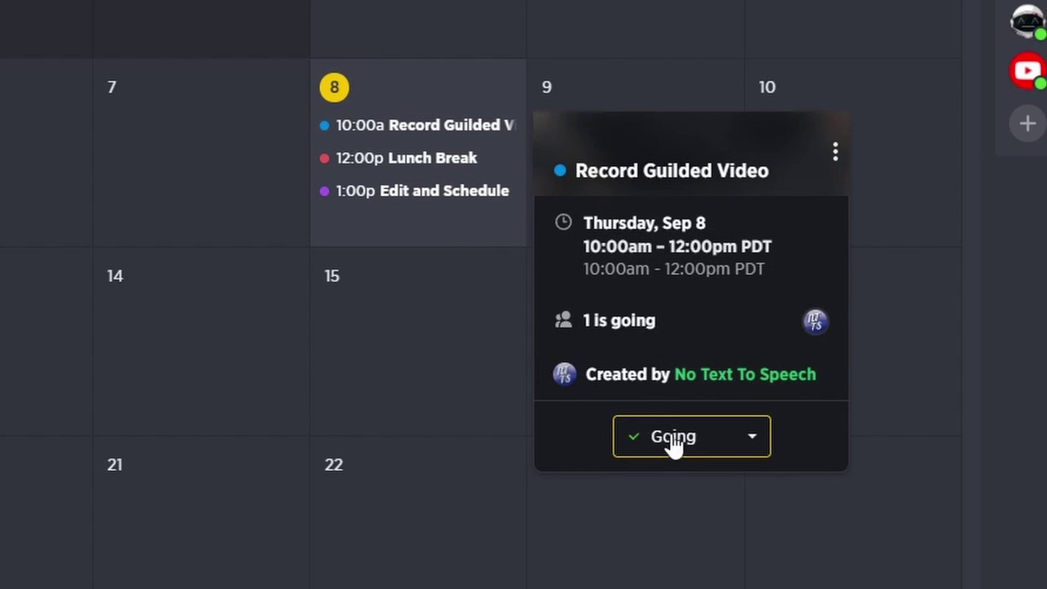
{"action": "left_click", "coordinate": [398, 167]}
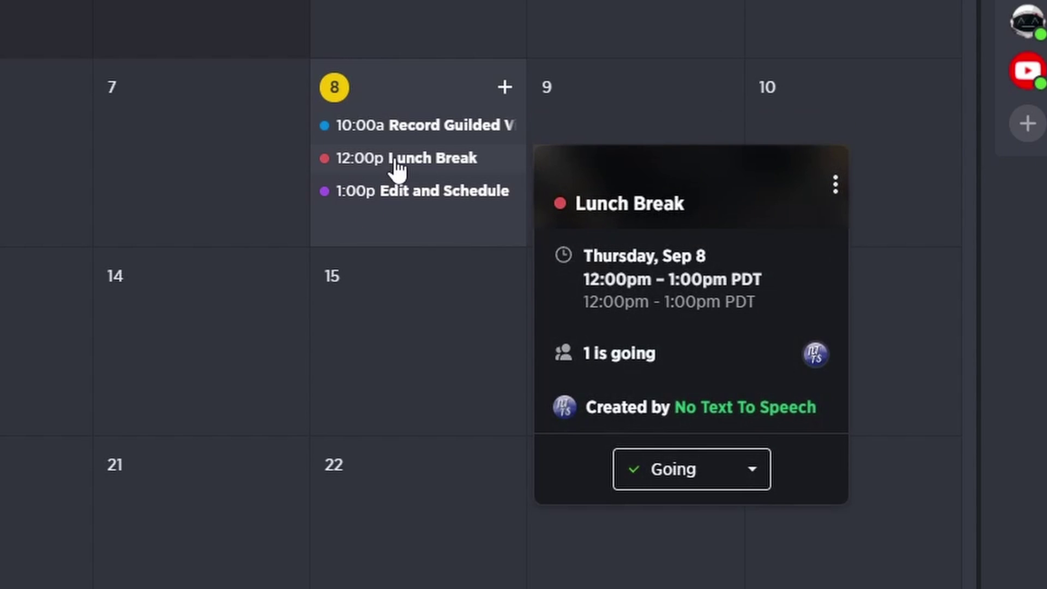
{"action": "left_click", "coordinate": [398, 195]}
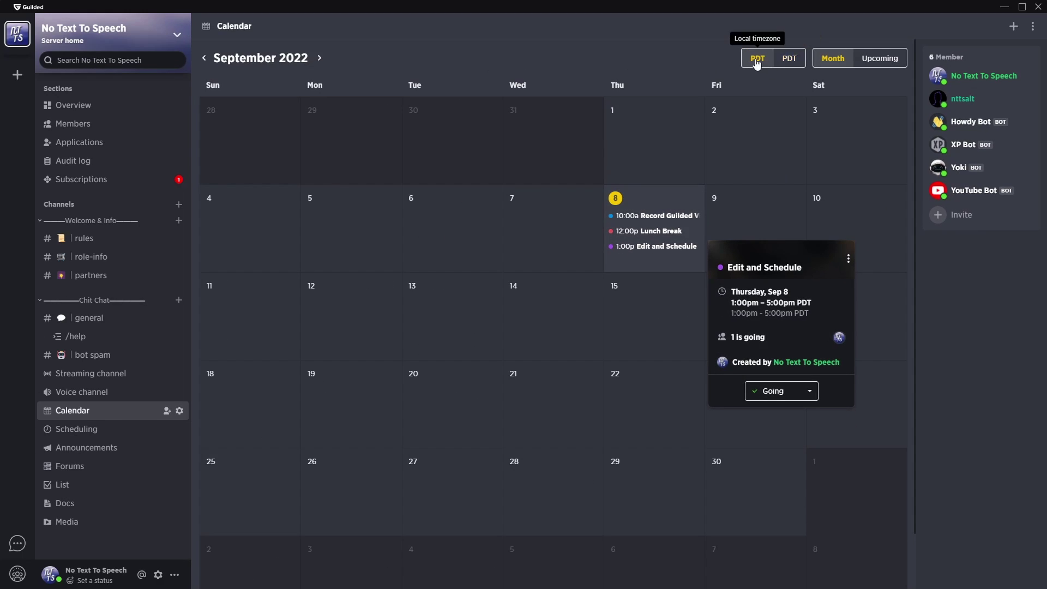
{"action": "left_click", "coordinate": [723, 57]}
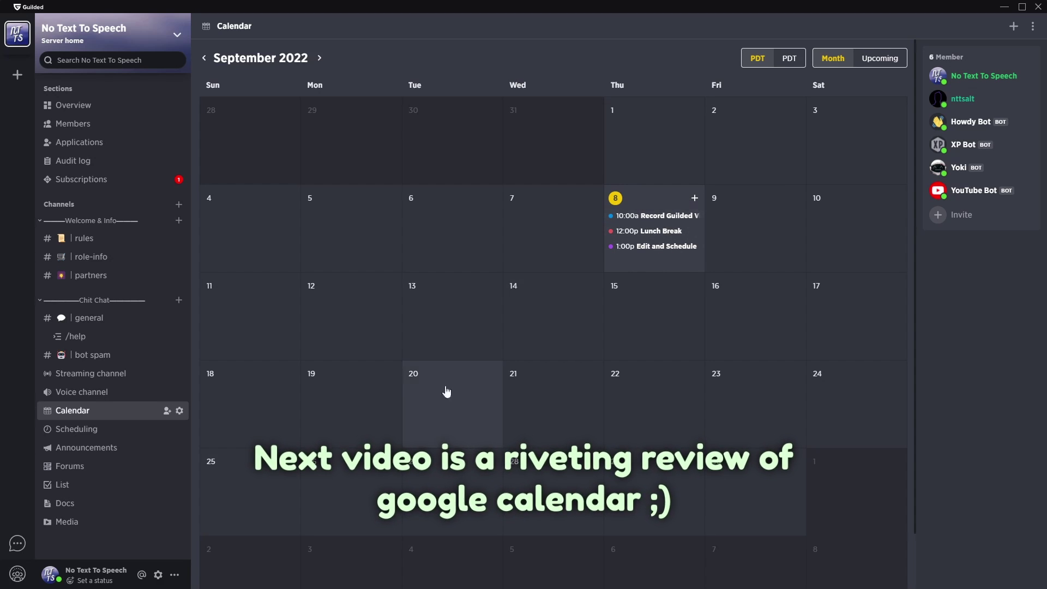
In the Scheduling channel, mark availability blocks in tomorrow's column
{"action": "left_click", "coordinate": [113, 430]}
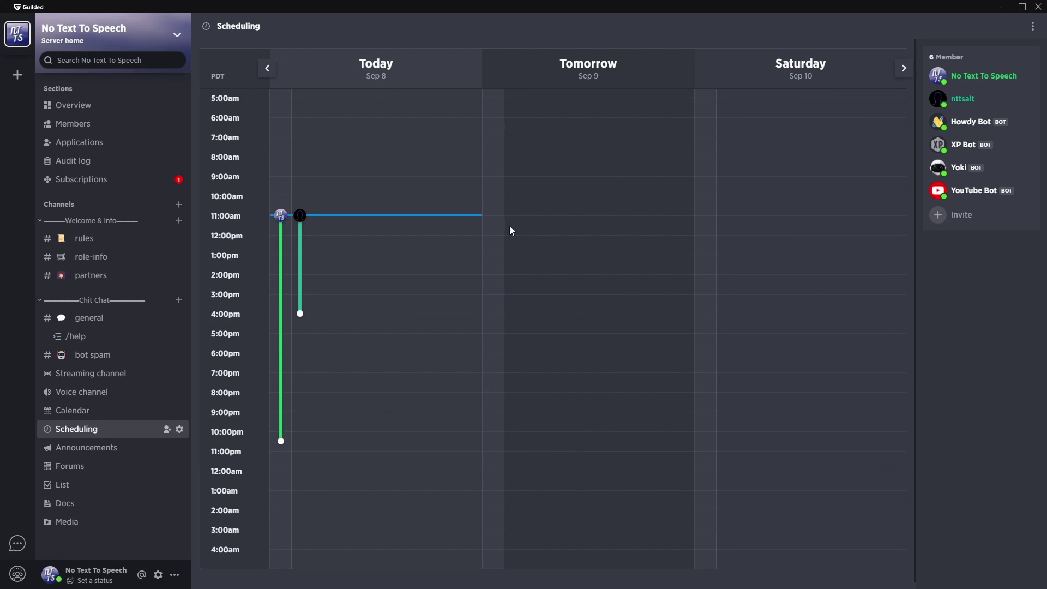
{"action": "left_click_drag", "start_coordinate": [493, 226], "coordinate": [493, 420]}
{"action": "left_click_drag", "start_coordinate": [493, 185], "coordinate": [493, 146]}
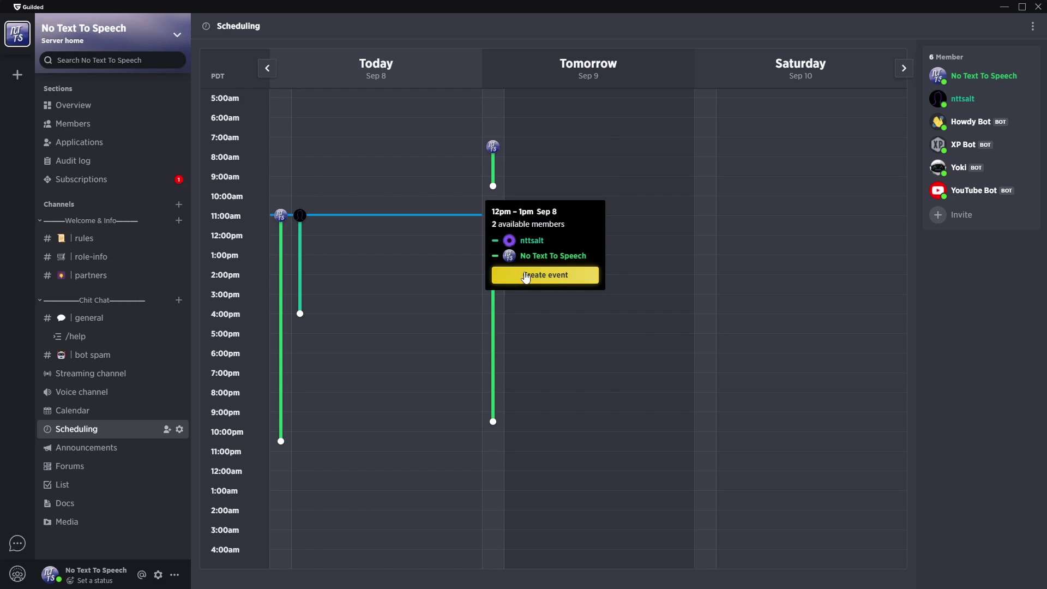
Create the 'lets play minecraft erp' event for Sep 8, 12–1 PM in the Calendar channel
{"action": "left_click", "coordinate": [533, 272]}
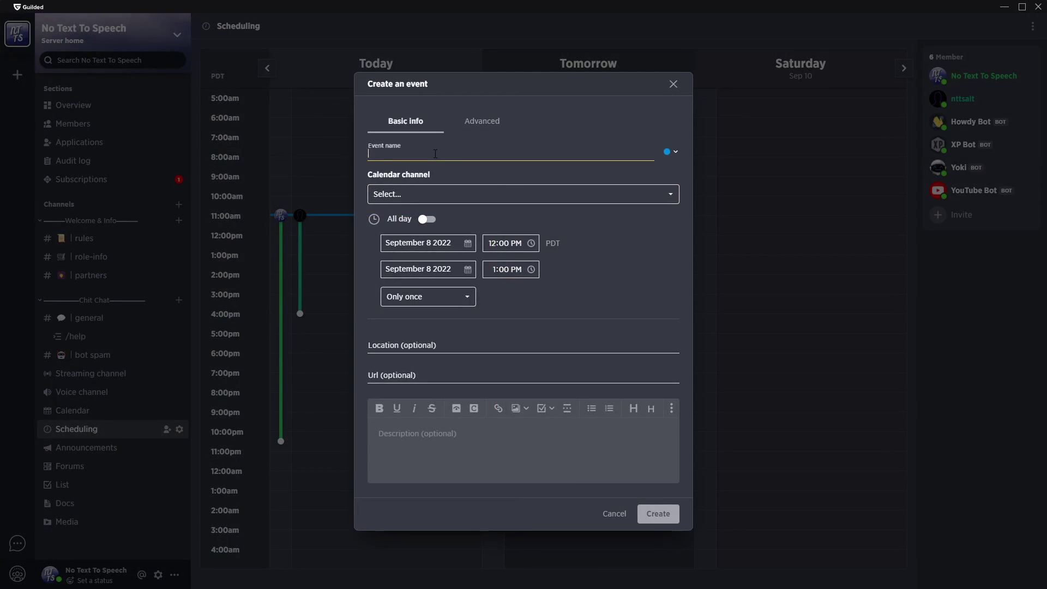
{"action": "type", "text": "lets play minecraft erp"}
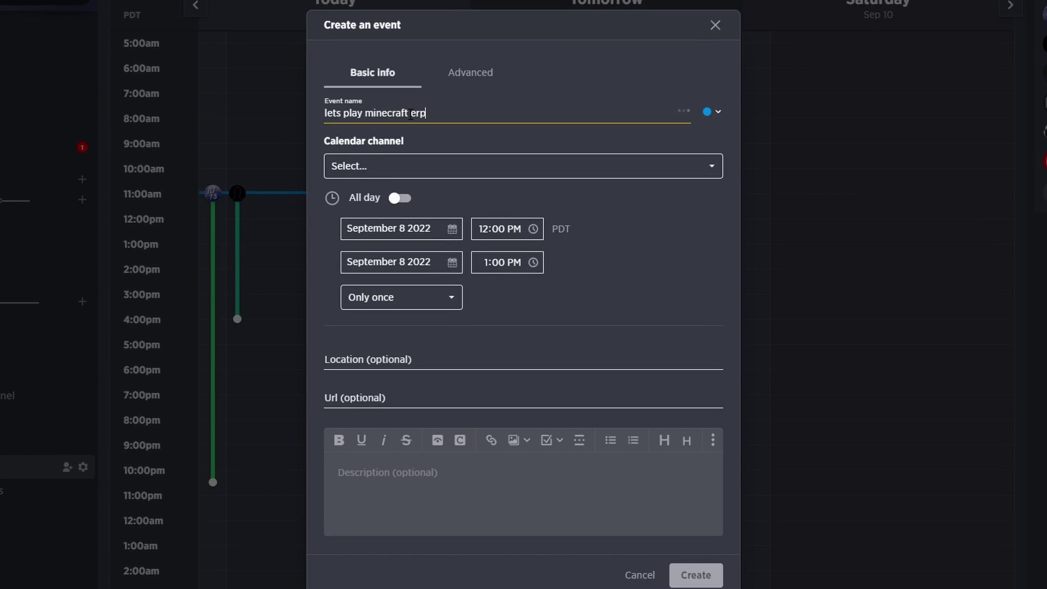
{"action": "left_click", "coordinate": [353, 170]}
{"action": "left_click", "coordinate": [361, 192]}
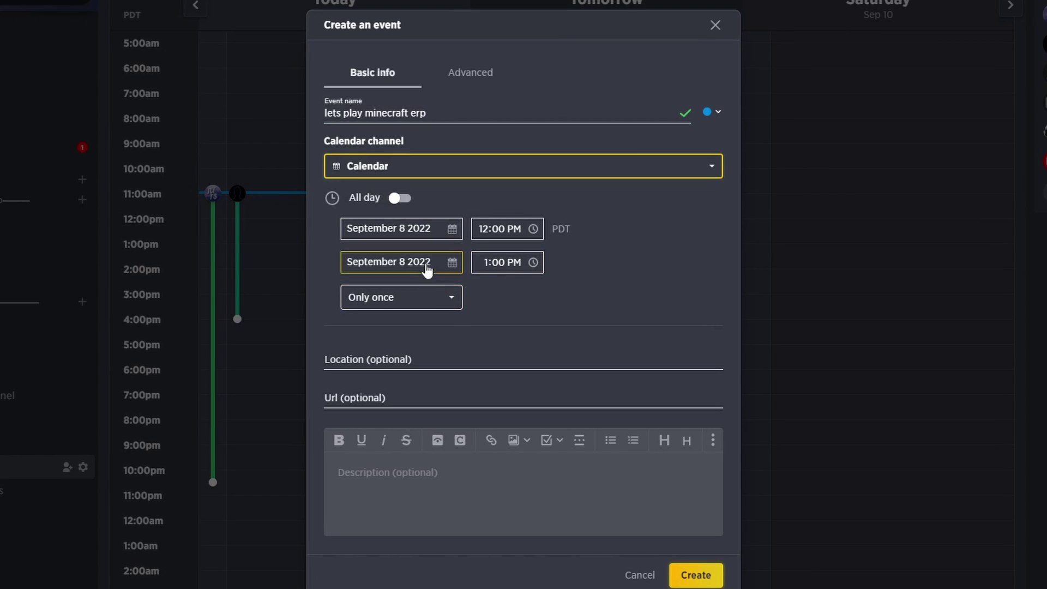
{"action": "left_click", "coordinate": [696, 575]}
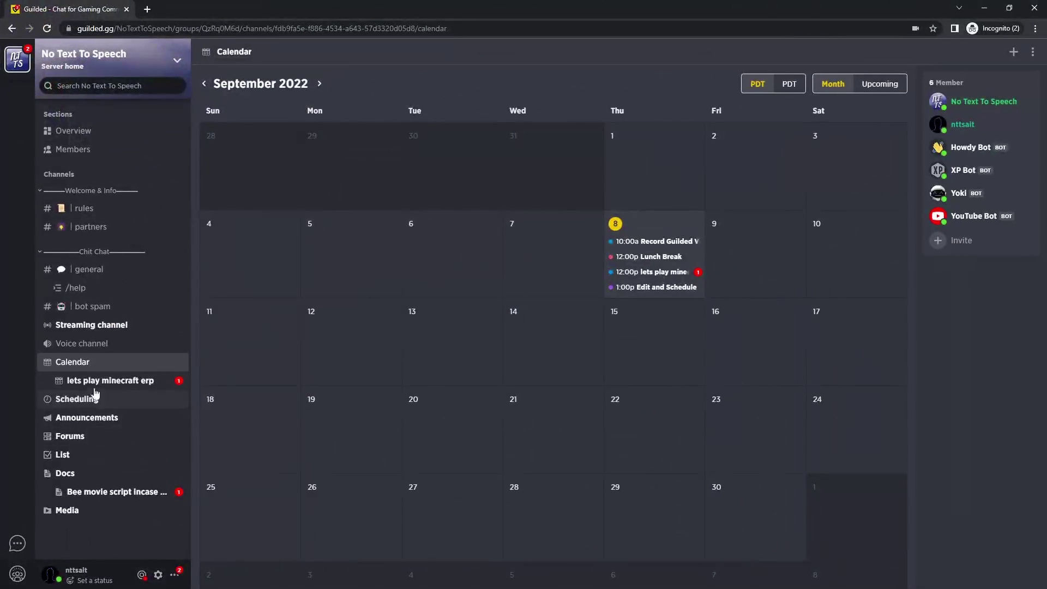
Open the 'lets play minecraft erp' event page and RSVP as Going
{"action": "left_click", "coordinate": [94, 384]}
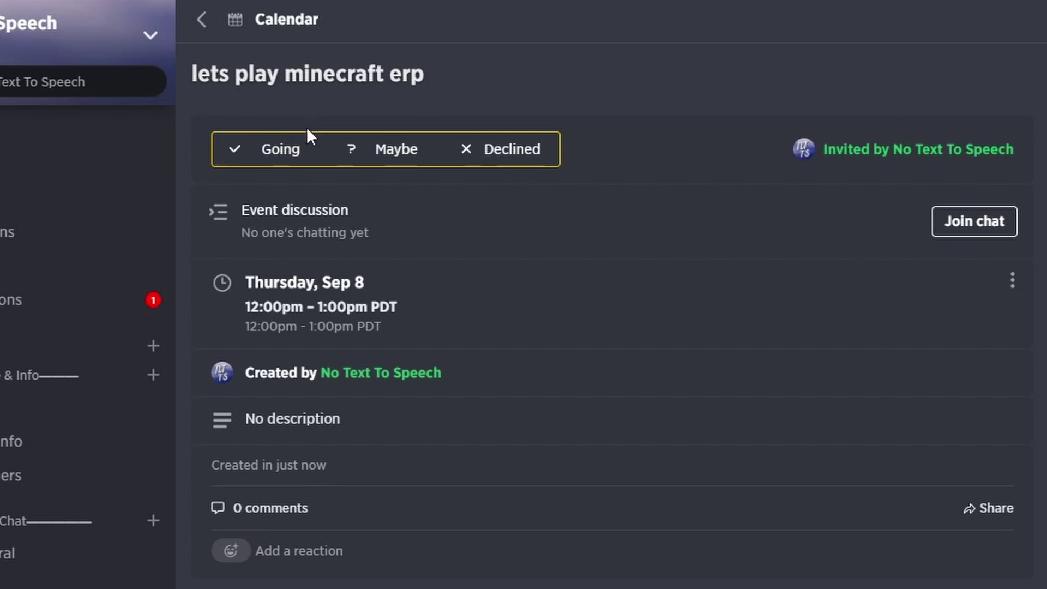
{"action": "left_click", "coordinate": [274, 162]}
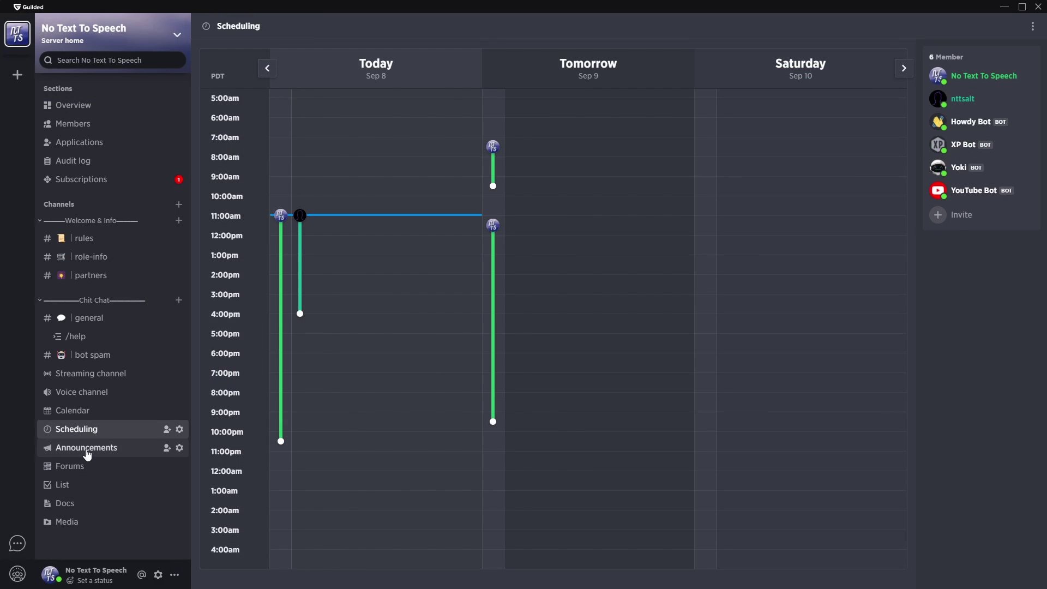
Browse the posts in the Announcements channel
{"action": "left_click", "coordinate": [81, 447]}
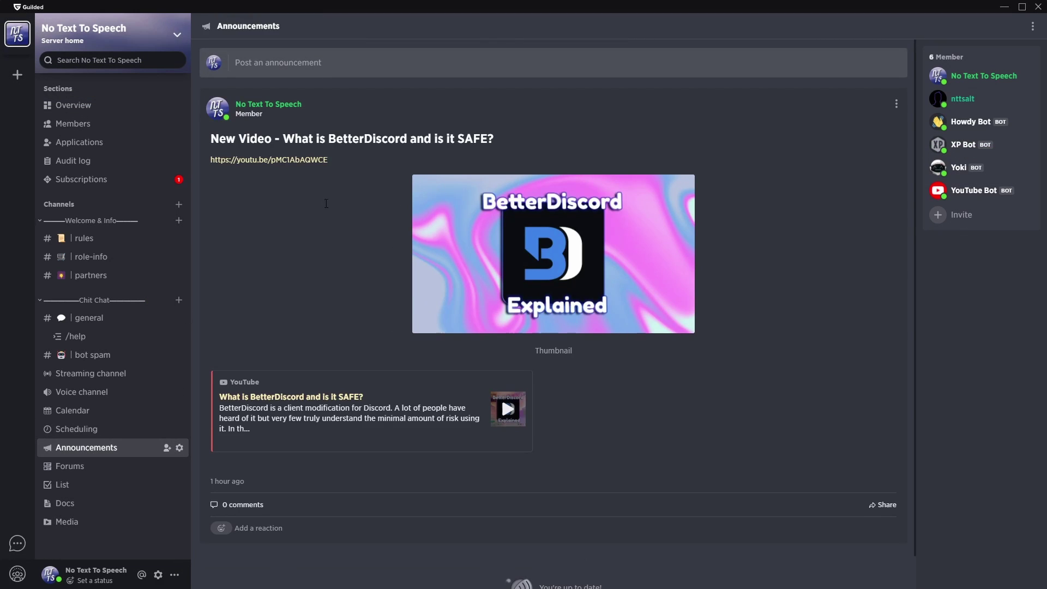
{"action": "mouse_move", "coordinate": [322, 159]}
{"action": "scroll", "coordinate": [479, 416], "scroll_direction": "down", "scroll_amount": 1}
{"action": "scroll", "coordinate": [504, 561], "scroll_direction": "up", "scroll_amount": 1}
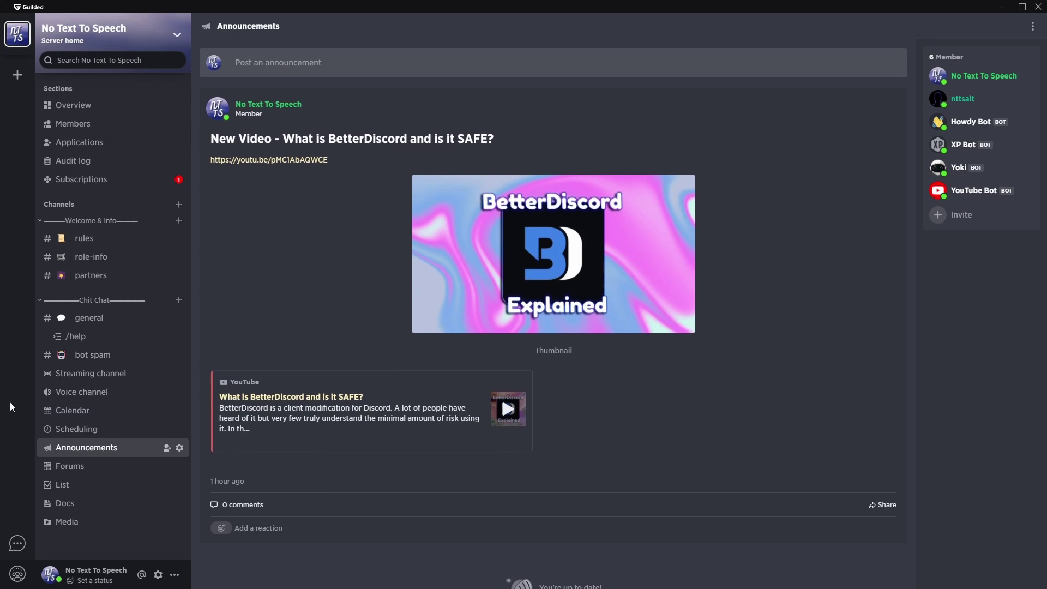
{"action": "mouse_move", "coordinate": [276, 159]}
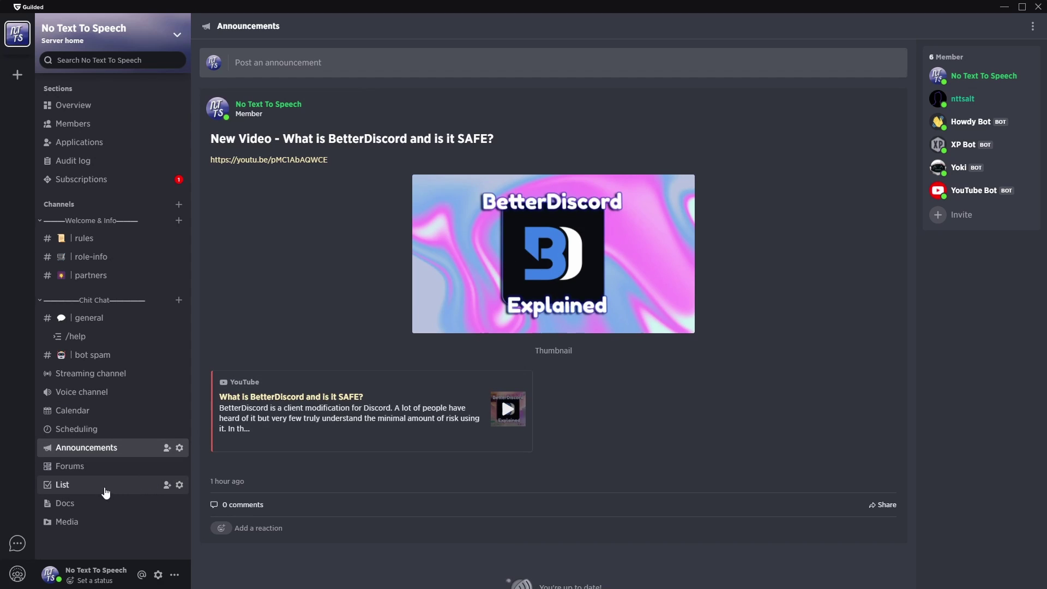
Open the Video Idea post in Forums, then move on to the Docs channel
{"action": "left_click", "coordinate": [82, 466]}
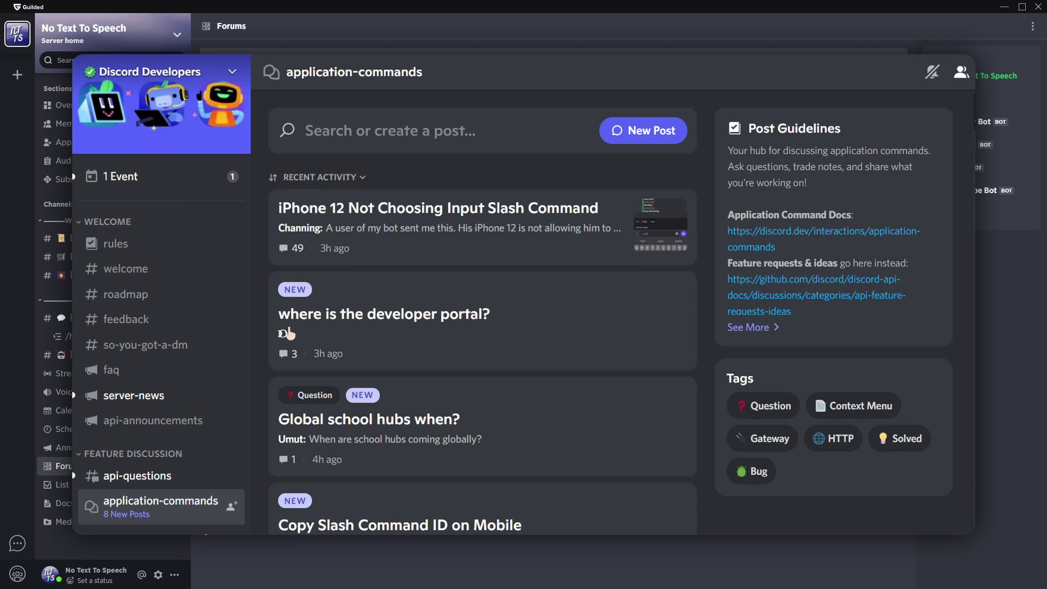
{"action": "left_click", "coordinate": [477, 113]}
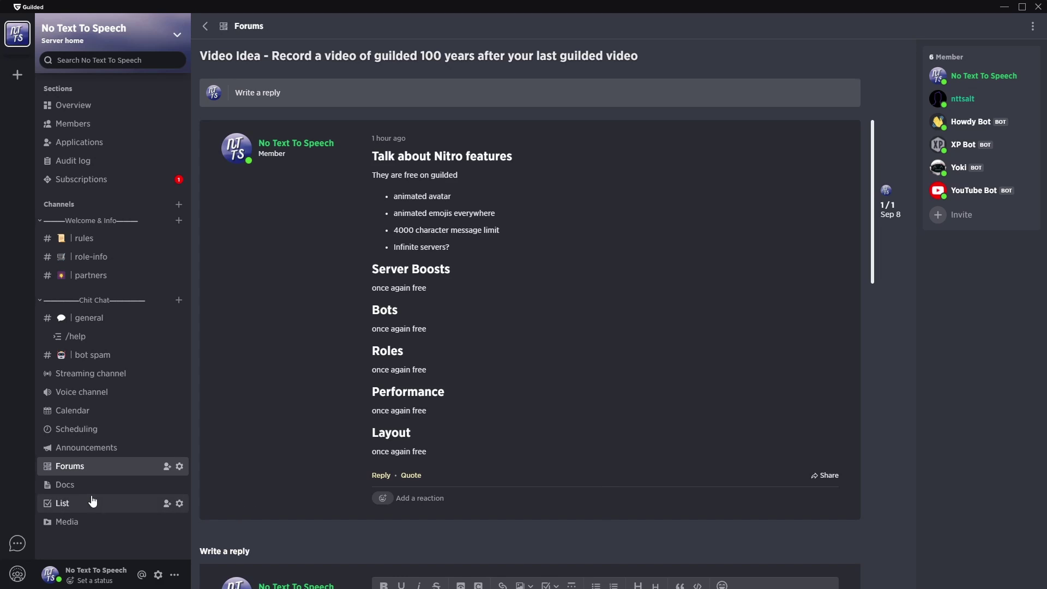
{"action": "left_click_drag", "start_coordinate": [90, 501], "coordinate": [82, 493]}
Copy a link to the 'Bee movie script' doc from the Docs channel
{"action": "left_click", "coordinate": [82, 491]}
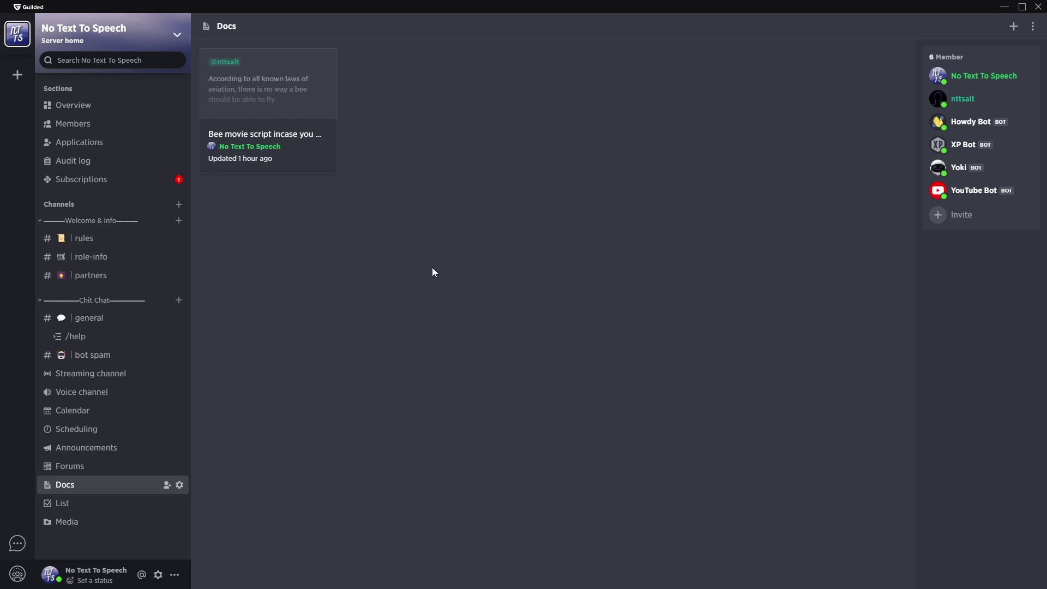
{"action": "left_click", "coordinate": [266, 137]}
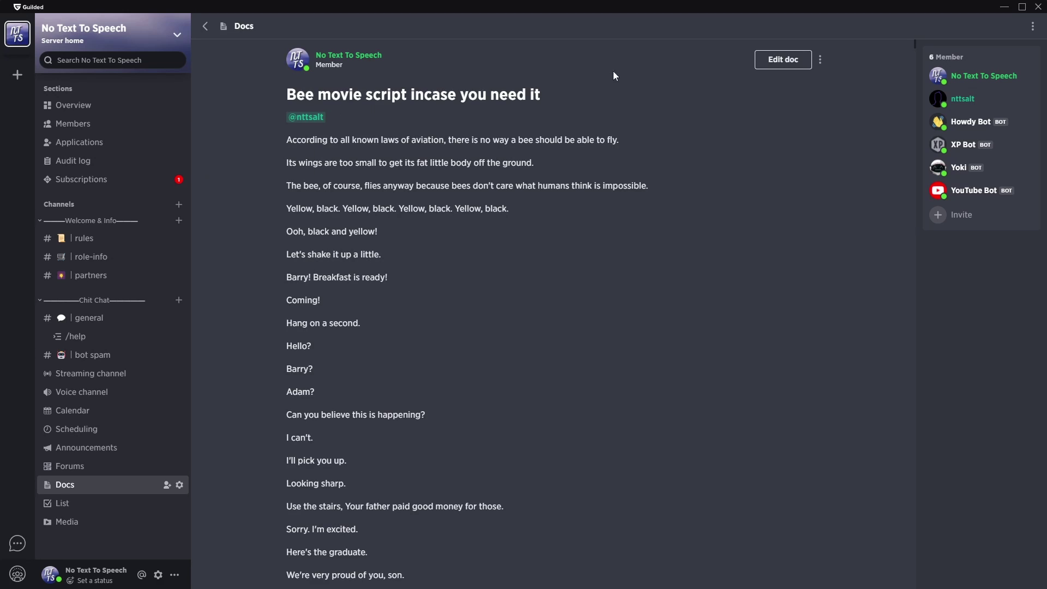
{"action": "left_click", "coordinate": [820, 61]}
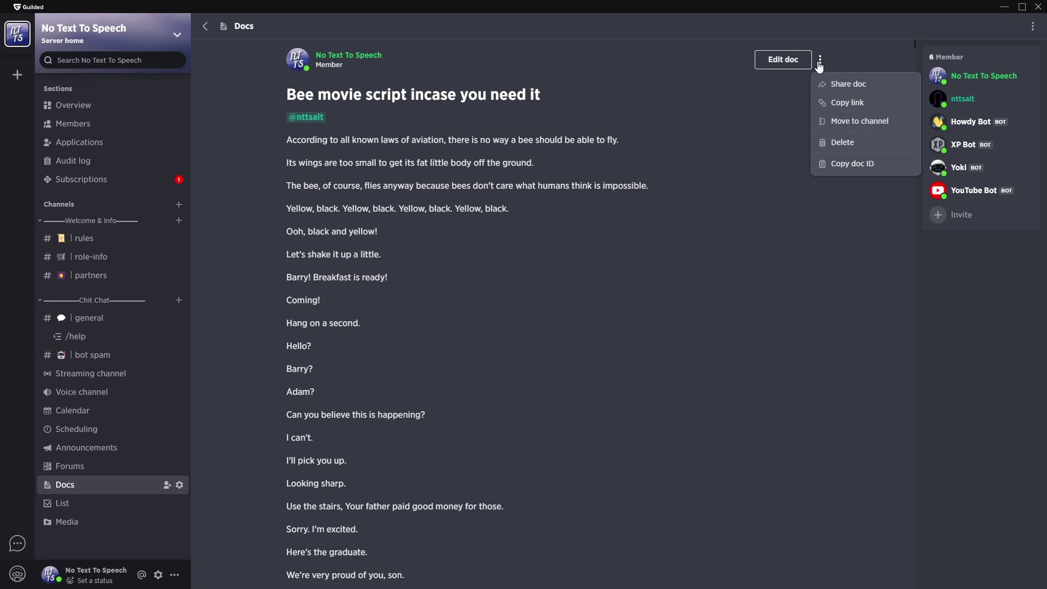
{"action": "left_click", "coordinate": [834, 103]}
Post the doc link as a reply on the Video Idea forum post, then open the linked doc
{"action": "left_click", "coordinate": [80, 465]}
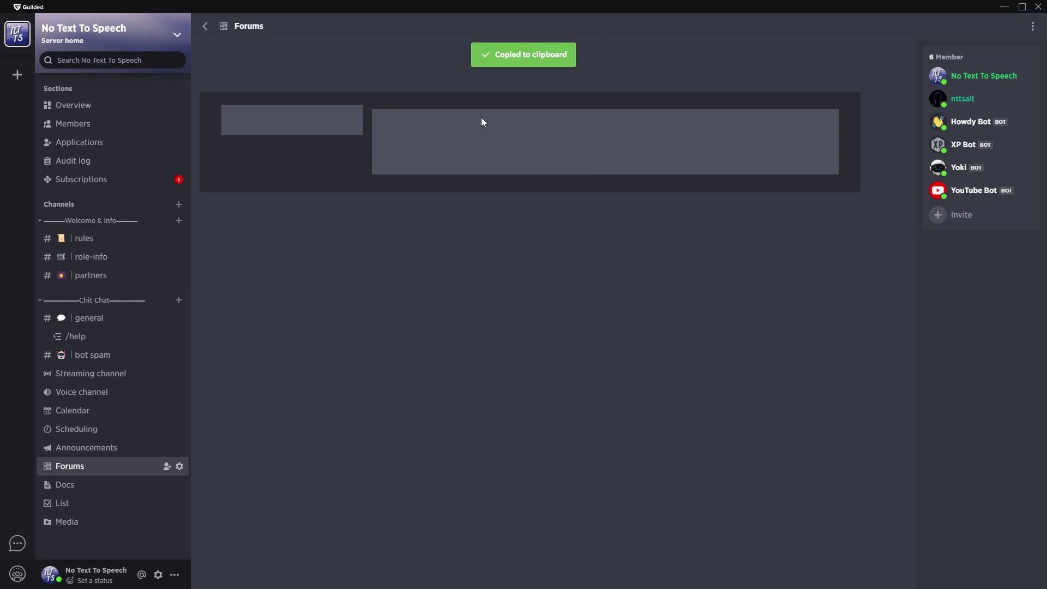
{"action": "scroll", "coordinate": [674, 332], "scroll_direction": "down", "scroll_amount": 4}
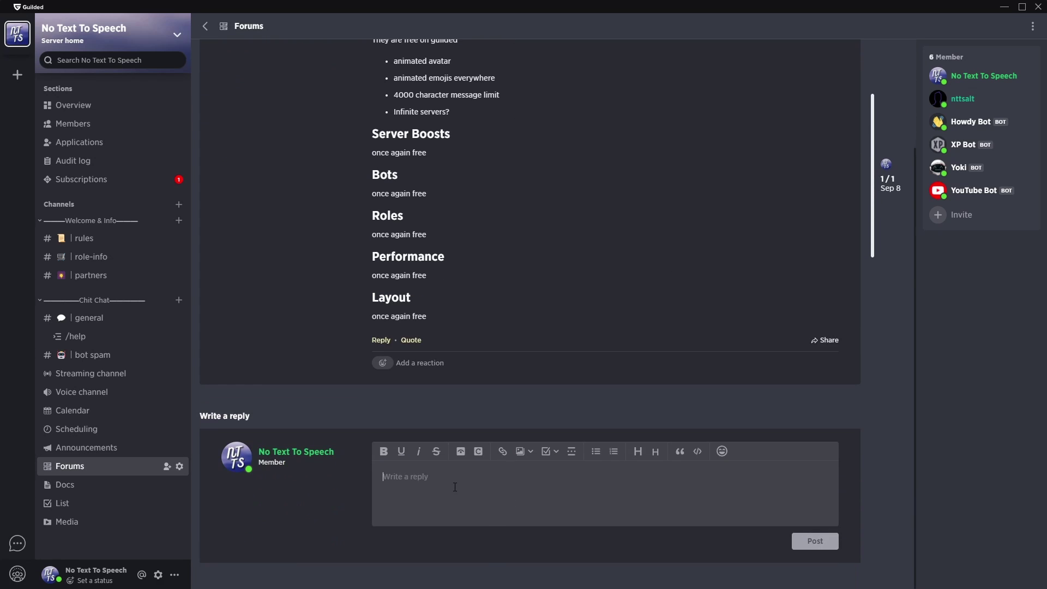
{"action": "left_click", "coordinate": [453, 480]}
{"action": "key", "text": "ctrl+v"}
{"action": "left_click", "coordinate": [814, 541]}
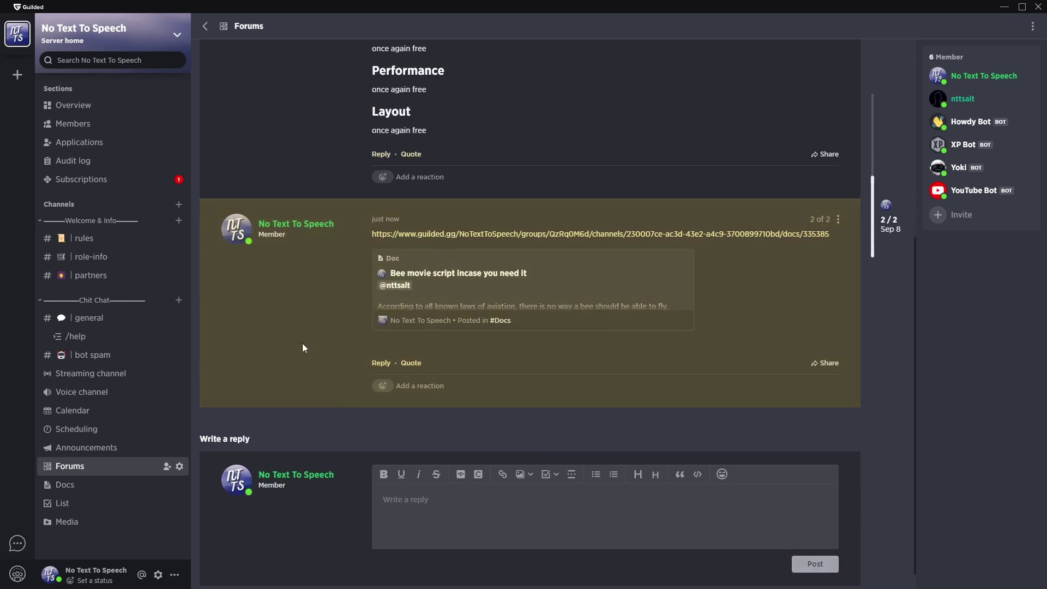
{"action": "scroll", "coordinate": [395, 316], "scroll_direction": "up", "scroll_amount": 3}
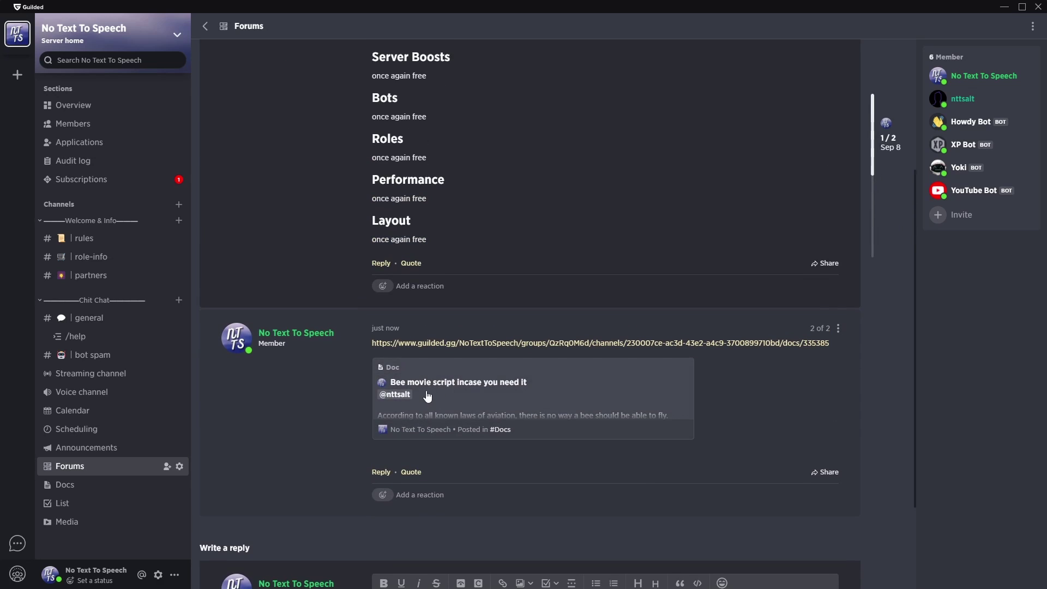
{"action": "left_click", "coordinate": [413, 393]}
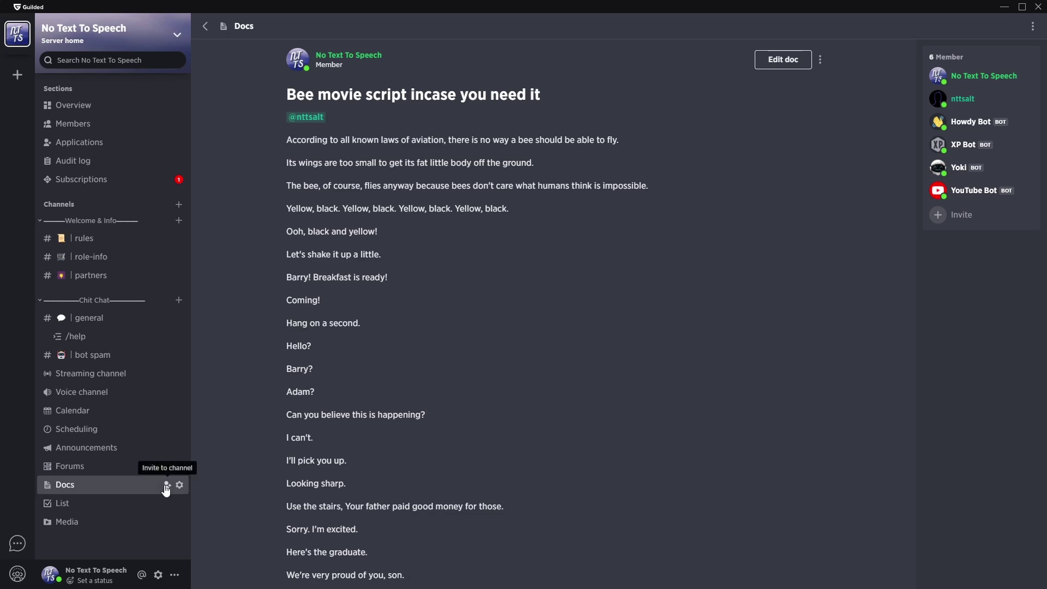
Open the List channel and read the notes on 'Try to be funny'
{"action": "left_click", "coordinate": [93, 488]}
{"action": "left_click", "coordinate": [77, 503]}
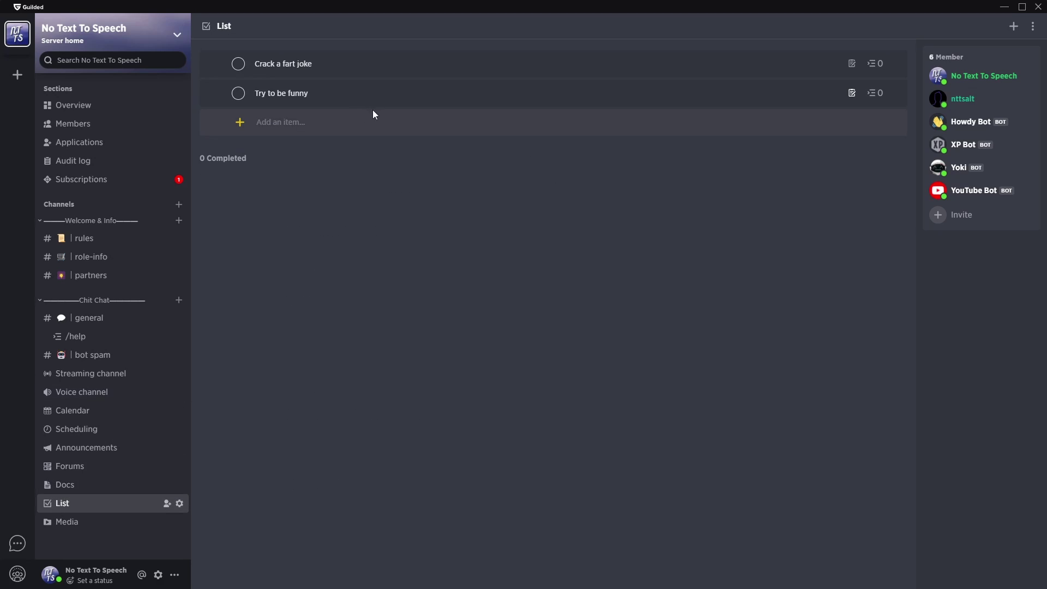
{"action": "left_click", "coordinate": [852, 94]}
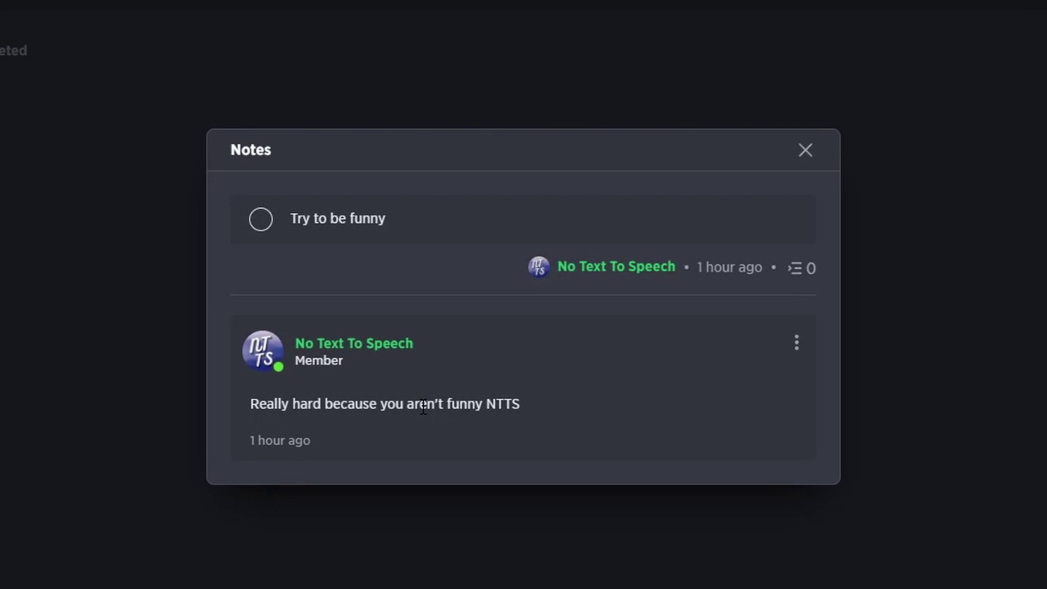
{"action": "key", "text": "Escape"}
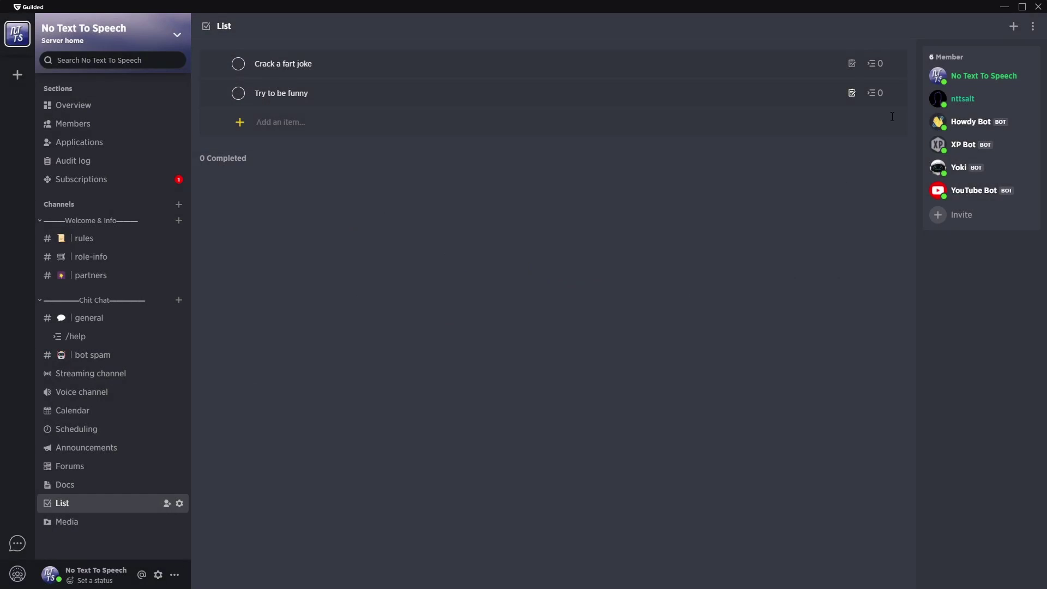
Delete 'Try to be funny', mark 'Crack a fart joke' completed, and hide completed items
{"action": "left_click", "coordinate": [893, 92]}
{"action": "left_click", "coordinate": [924, 173]}
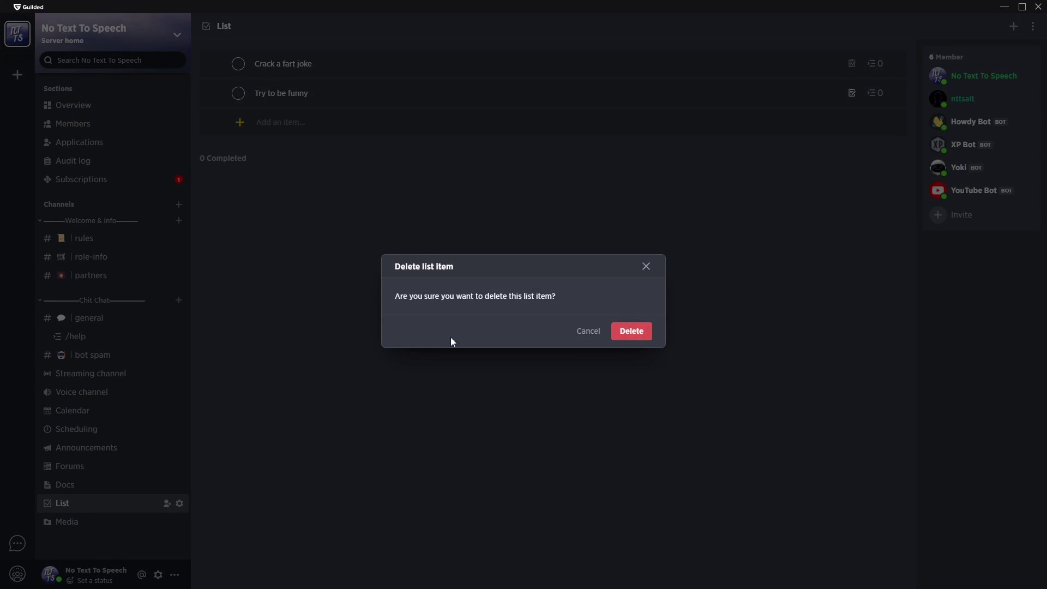
{"action": "left_click", "coordinate": [636, 332]}
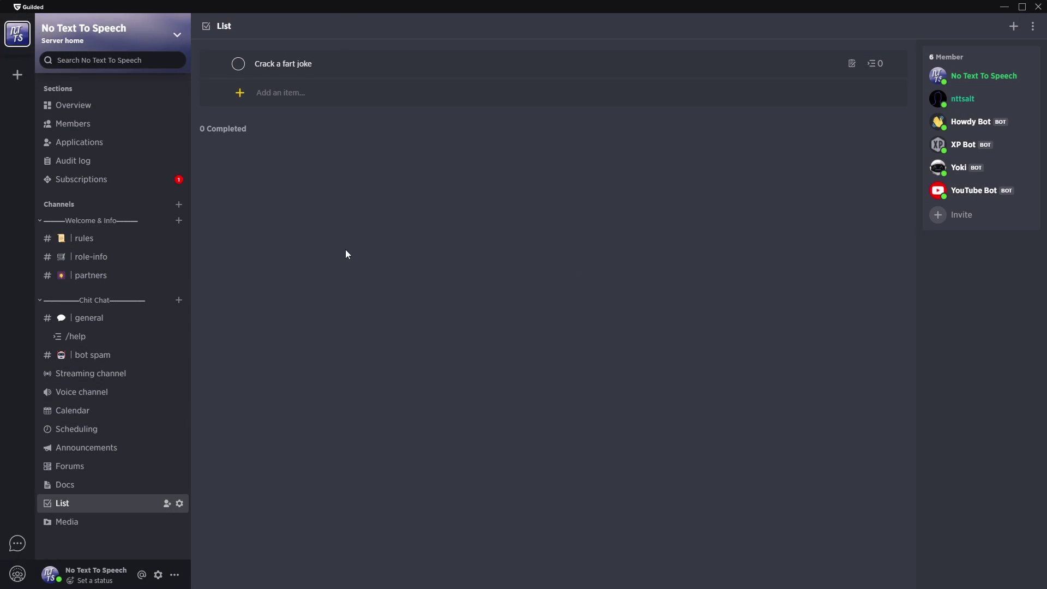
{"action": "left_click", "coordinate": [240, 64]}
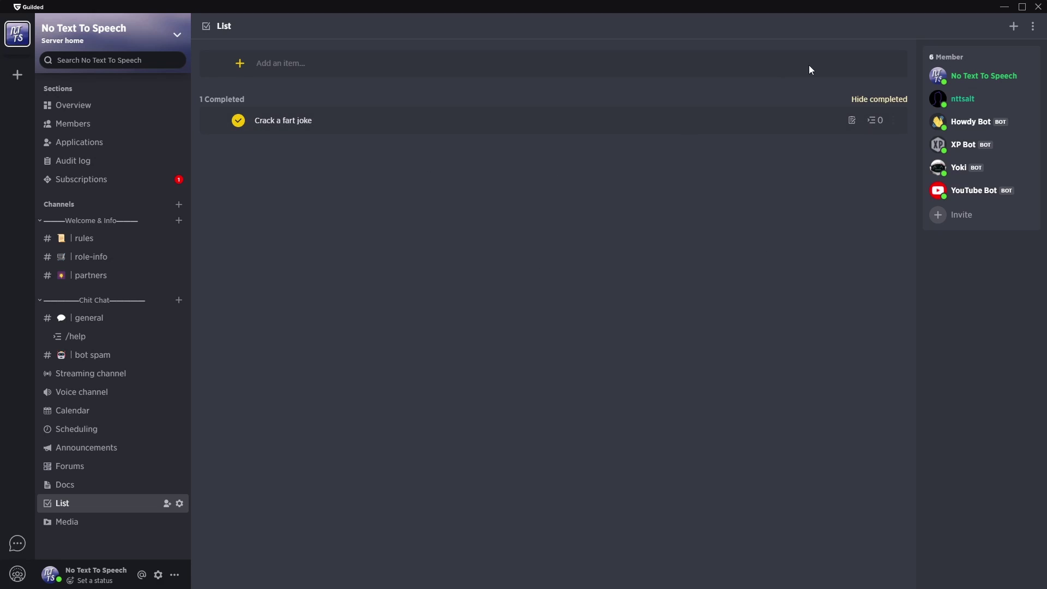
{"action": "left_click", "coordinate": [871, 103]}
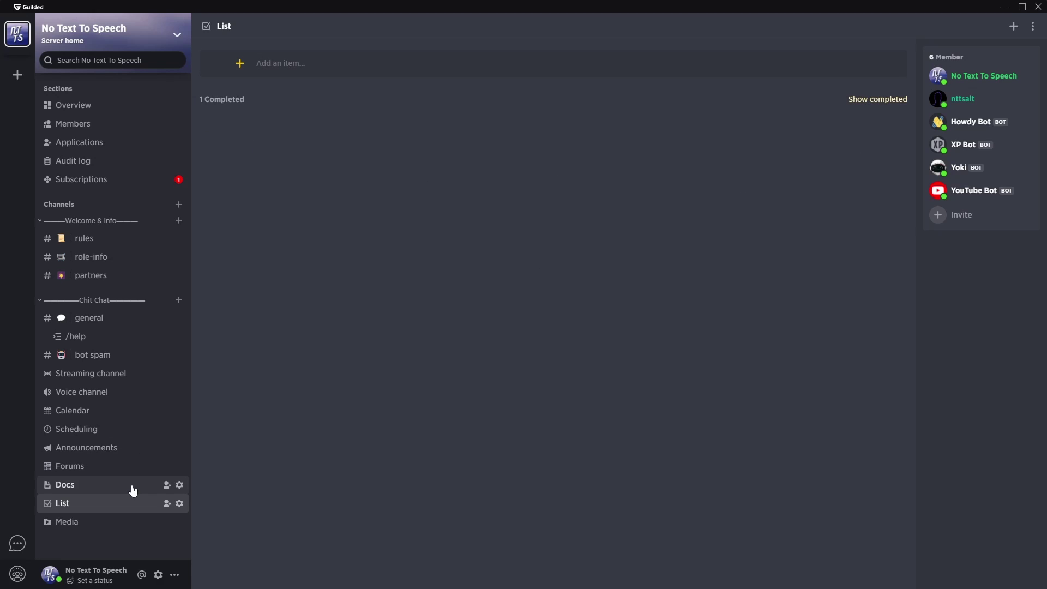
Open the Media channel showing the logos, backgrounds and Intro video
{"action": "left_click", "coordinate": [76, 524]}
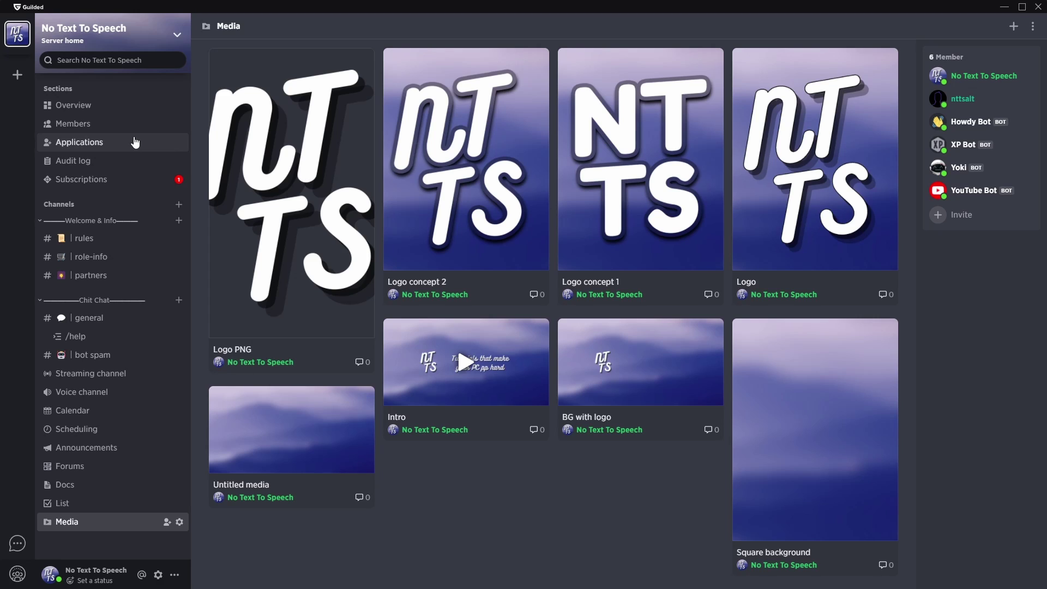
Open the Applications page showing three accepted applications
{"action": "left_click", "coordinate": [132, 143]}
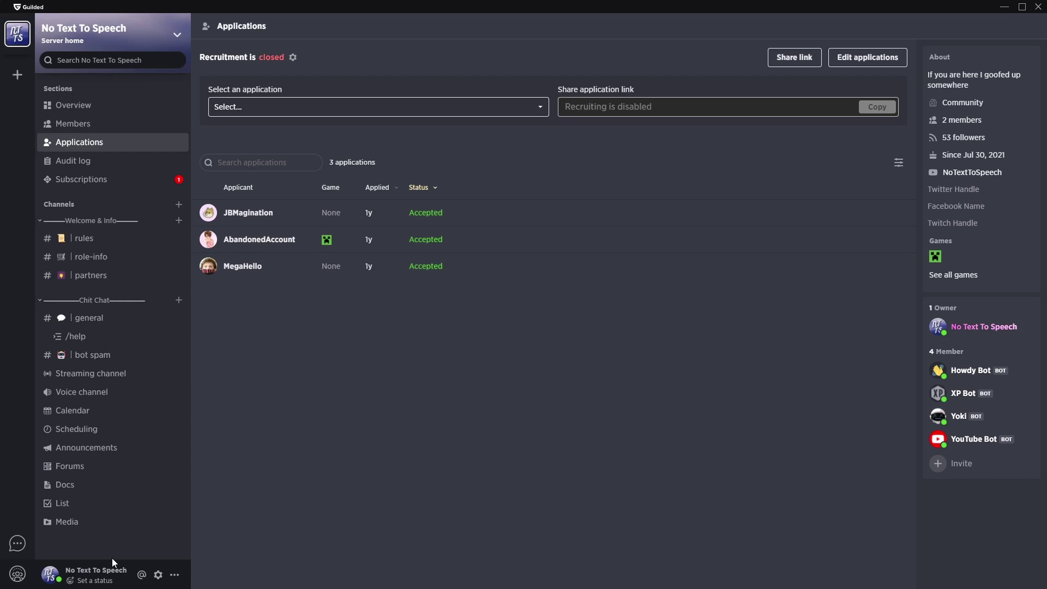
Create group 'Fart nite fart smellers' for Fortnite Battle Royale with custom membership
{"action": "left_click", "coordinate": [23, 65]}
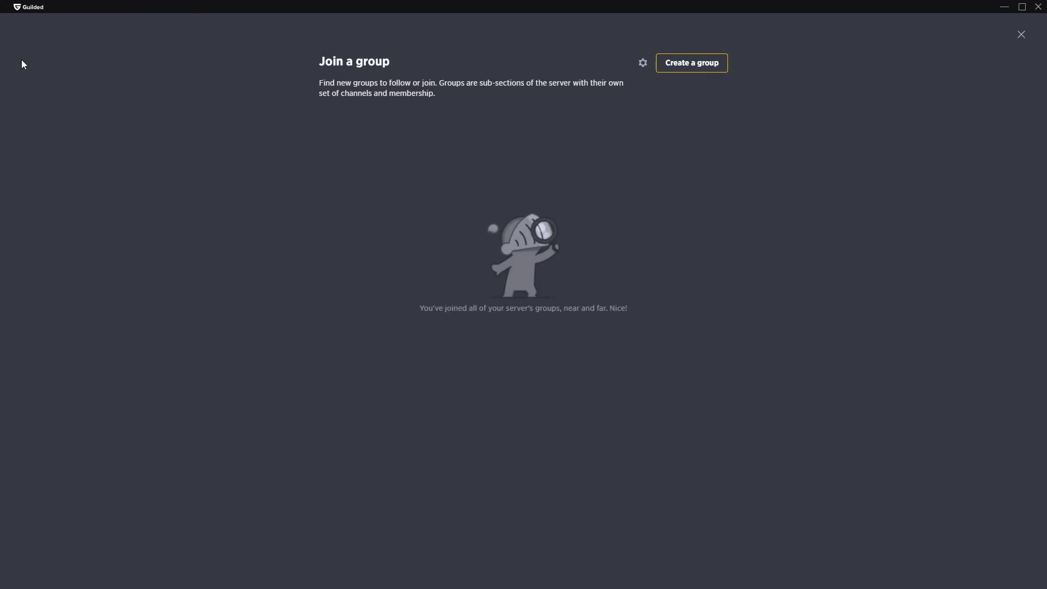
{"action": "left_click", "coordinate": [687, 64]}
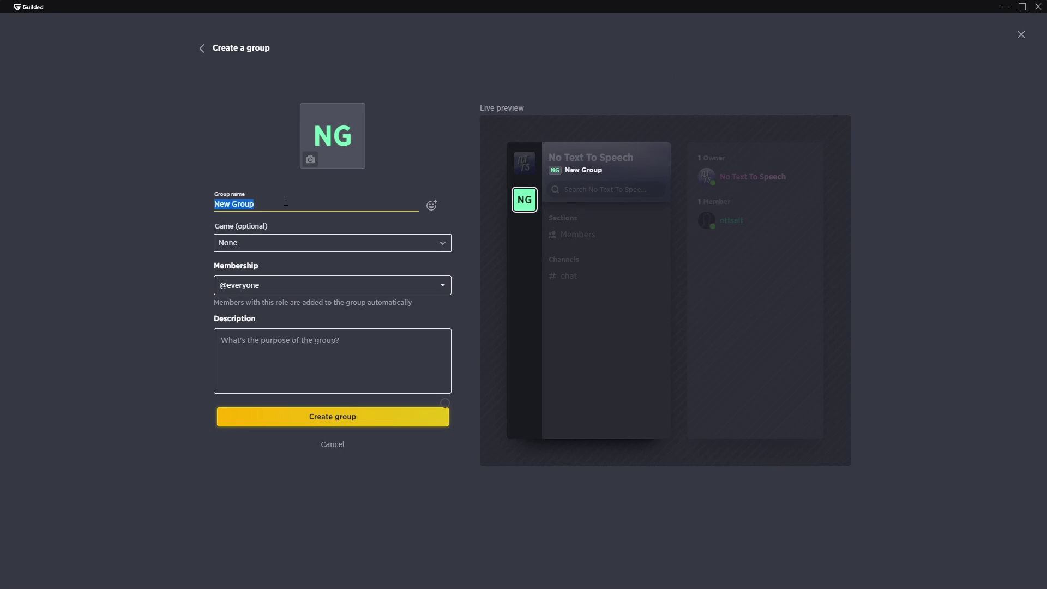
{"action": "type", "text": "Fart nite s"}
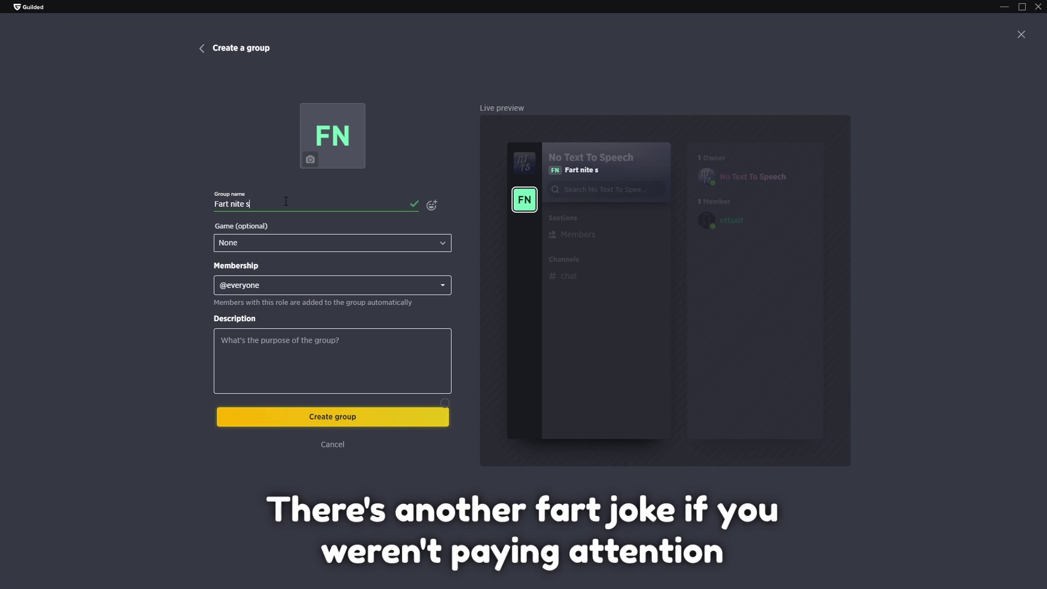
{"action": "key", "text": "BackSpace"}
{"action": "type", "text": "fart smellers"}
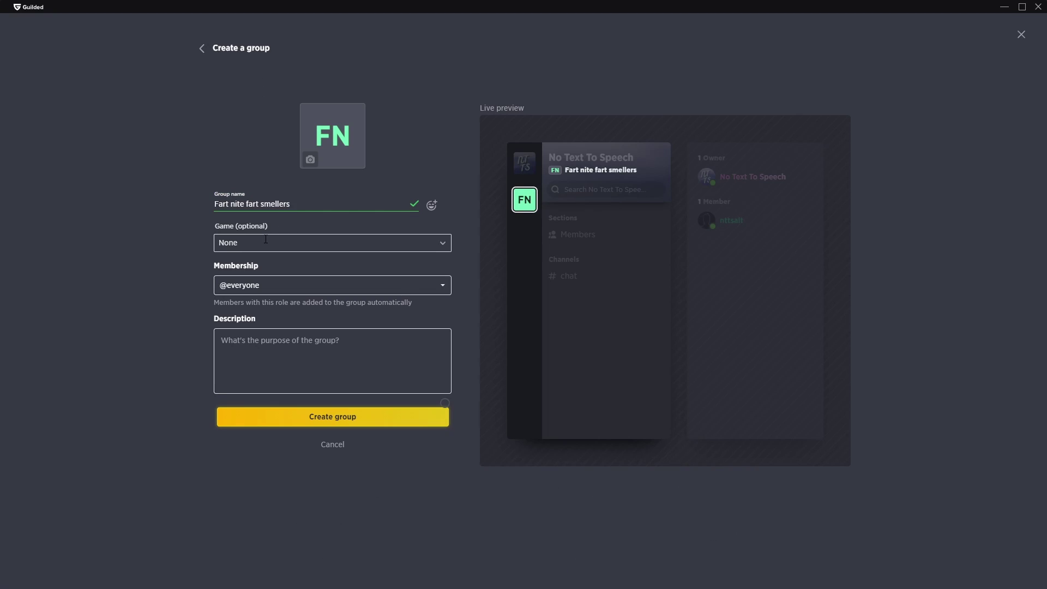
{"action": "left_click", "coordinate": [249, 247]}
{"action": "type", "text": "fort"}
{"action": "left_click", "coordinate": [260, 270]}
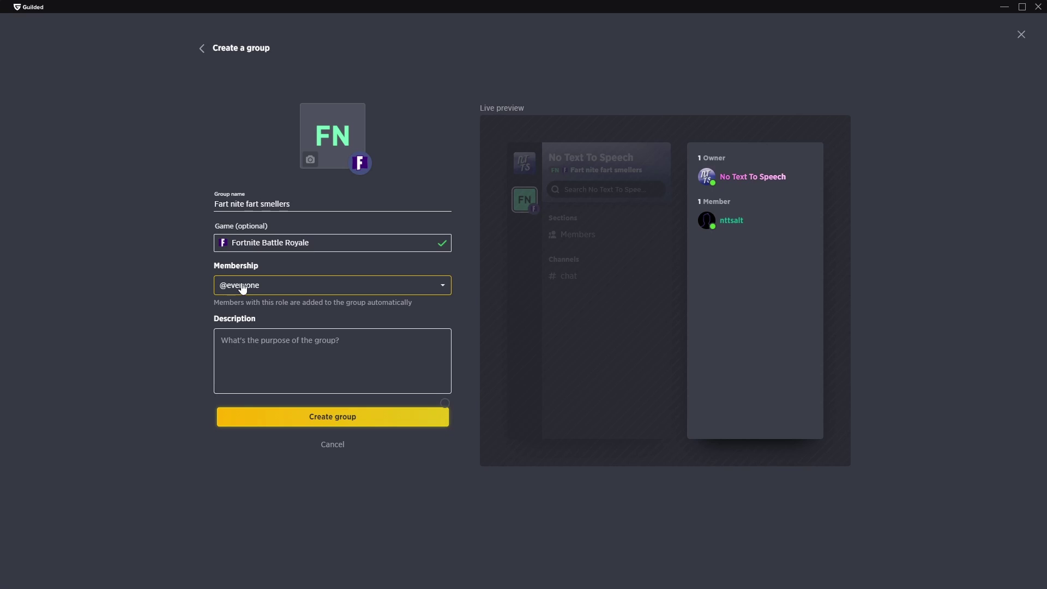
{"action": "left_click", "coordinate": [242, 289]}
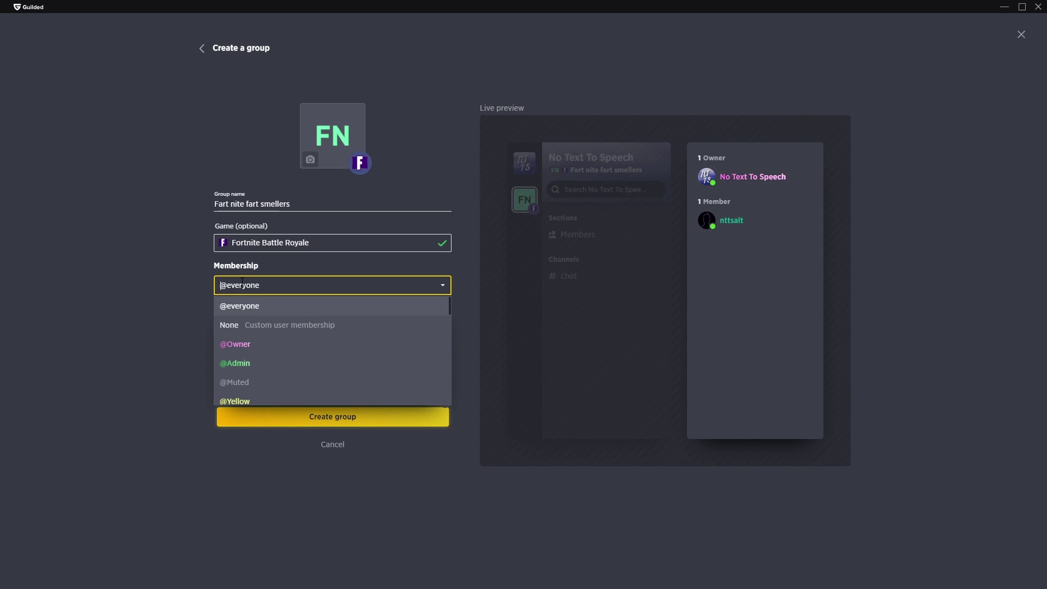
{"action": "left_click", "coordinate": [255, 327]}
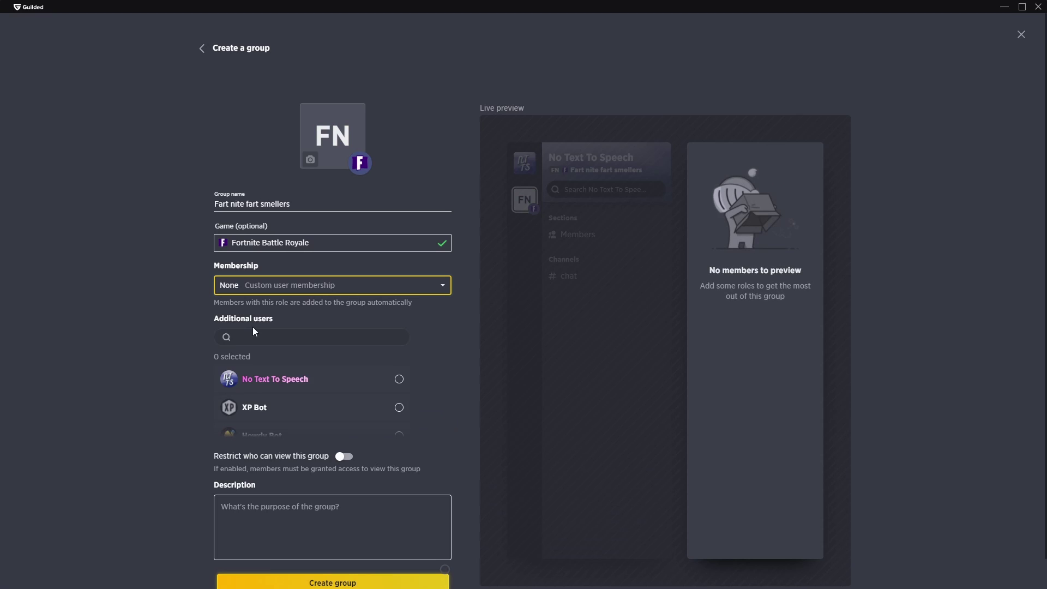
{"action": "key", "text": "Escape"}
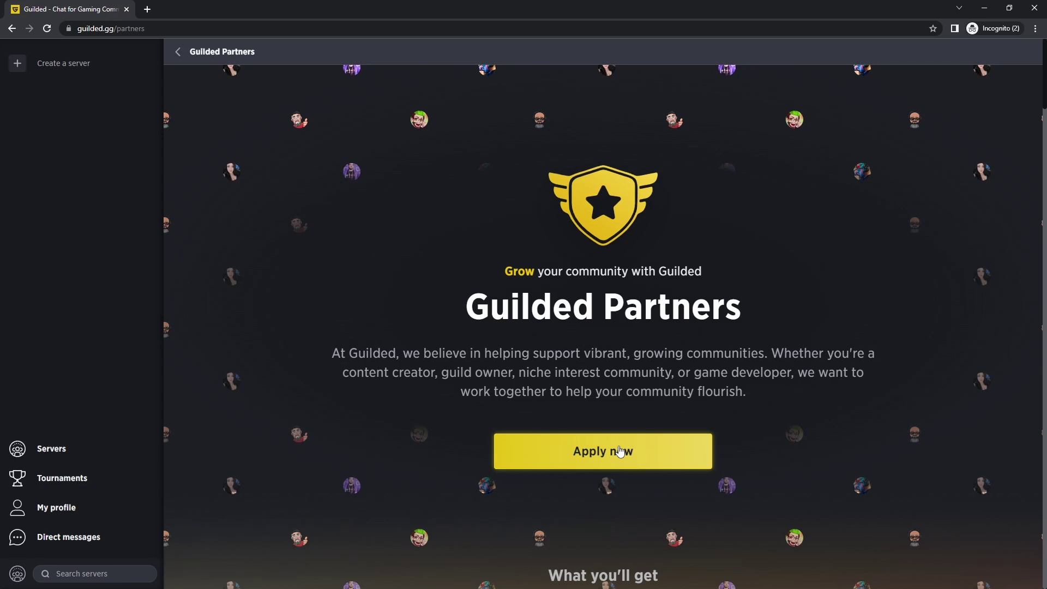
Scroll through the Guilded Partners program page
{"action": "scroll", "coordinate": [620, 450], "scroll_direction": "down", "scroll_amount": 15}
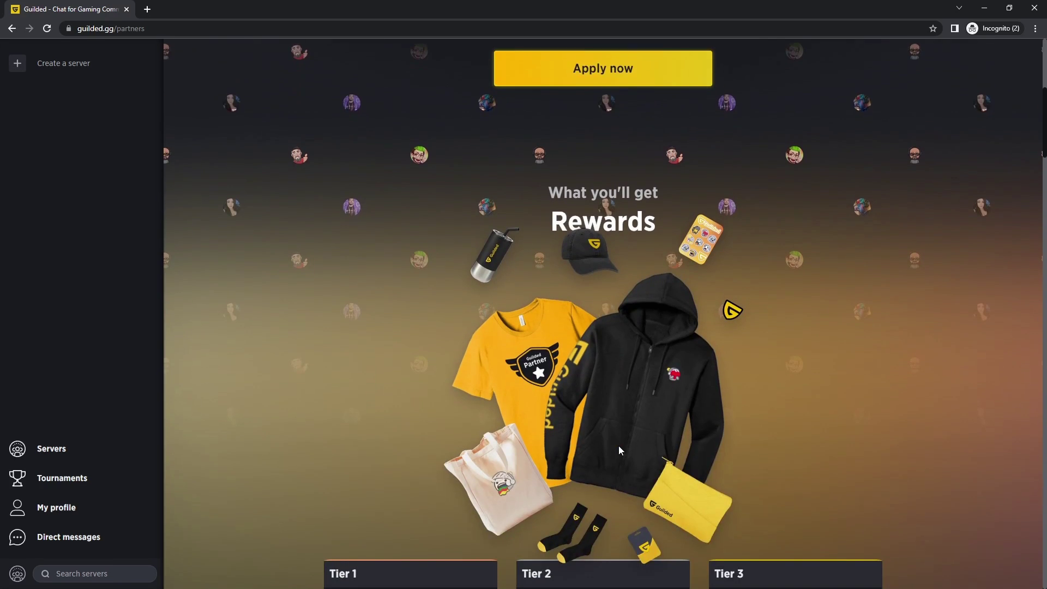
{"action": "scroll", "coordinate": [619, 448], "scroll_direction": "up", "scroll_amount": 10}
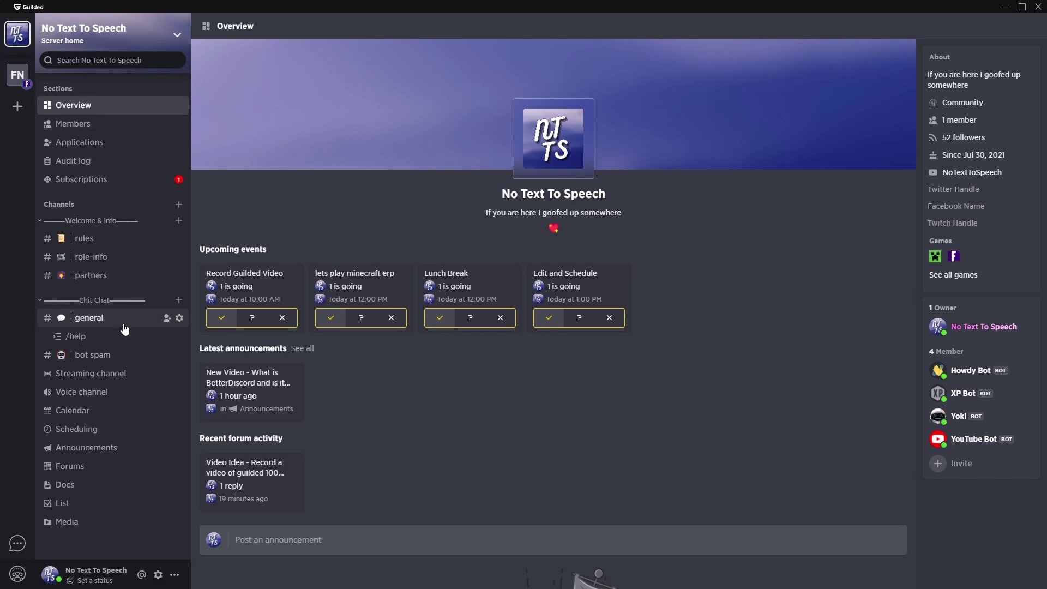
Visit the role-info and partners channels, ending in the rules channel
{"action": "left_click", "coordinate": [86, 257]}
{"action": "left_click", "coordinate": [88, 275]}
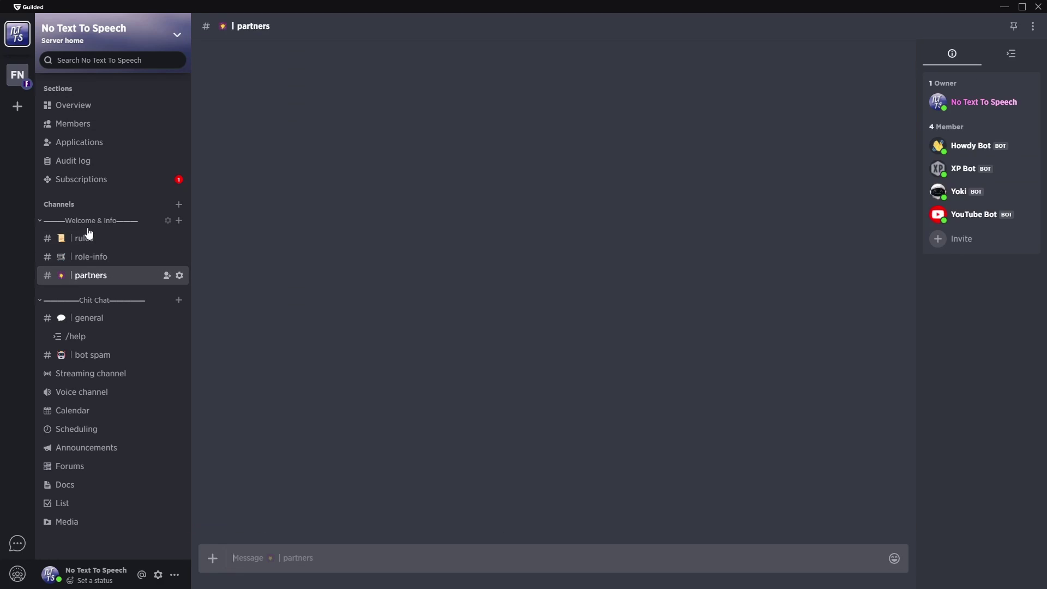
{"action": "left_click", "coordinate": [88, 238]}
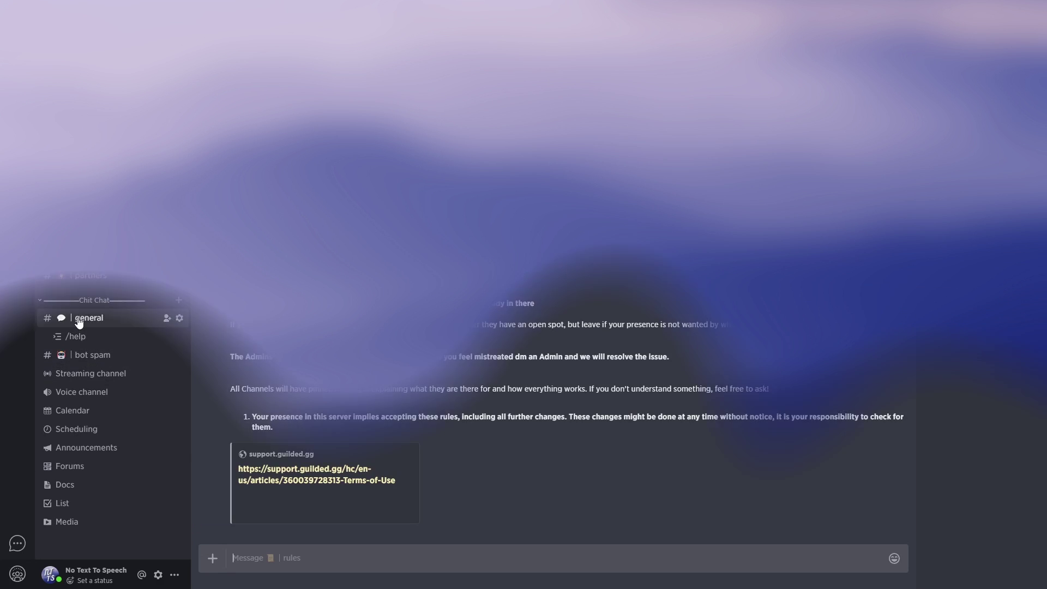